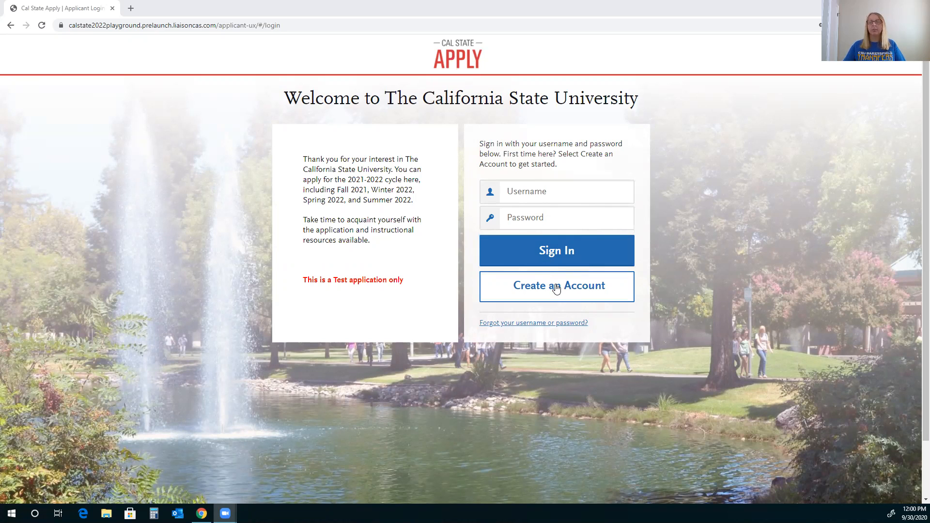
Sign in to the applicant account with the username transfer2csub and the account password
{"action": "left_click", "coordinate": [520, 197]}
{"action": "type", "text": "t"}
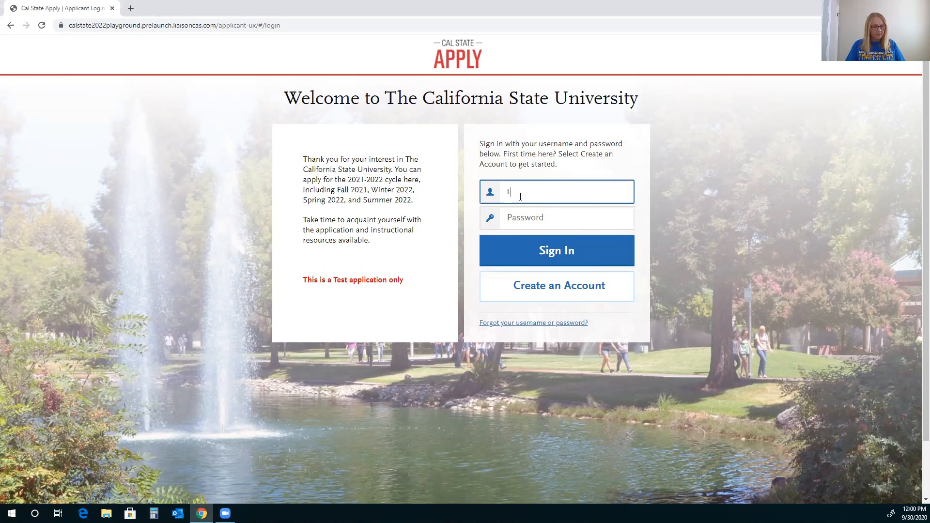
{"action": "type", "text": "ransfer2csub"}
{"action": "key", "text": "Tab"}
{"action": "type", "text": "•••••••"}
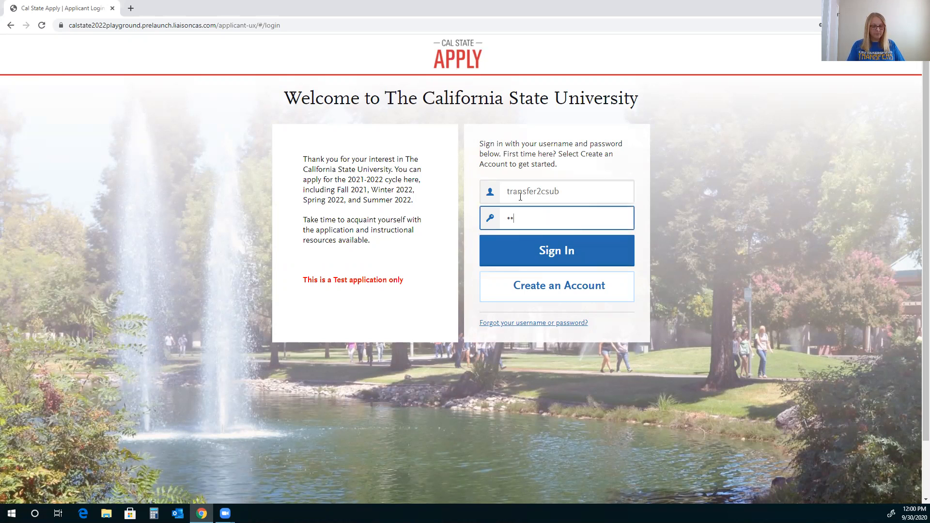
{"action": "type", "text": "••"}
{"action": "key", "text": "Return"}
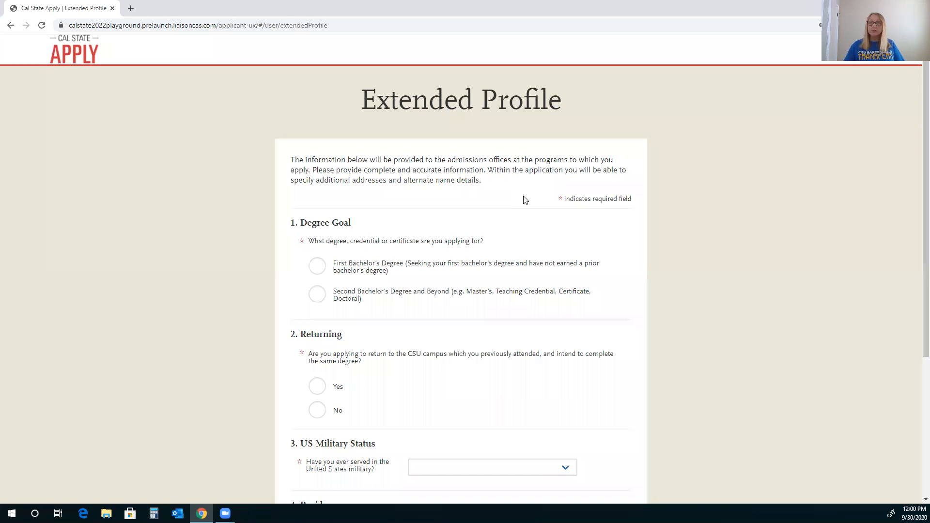
Set the degree goal to First Bachelor's Degree and the educational status to transferring with an Associate Degree for Transfer (AA-T/AS-T)
{"action": "scroll", "coordinate": [525, 201], "scroll_direction": "down", "scroll_amount": 2}
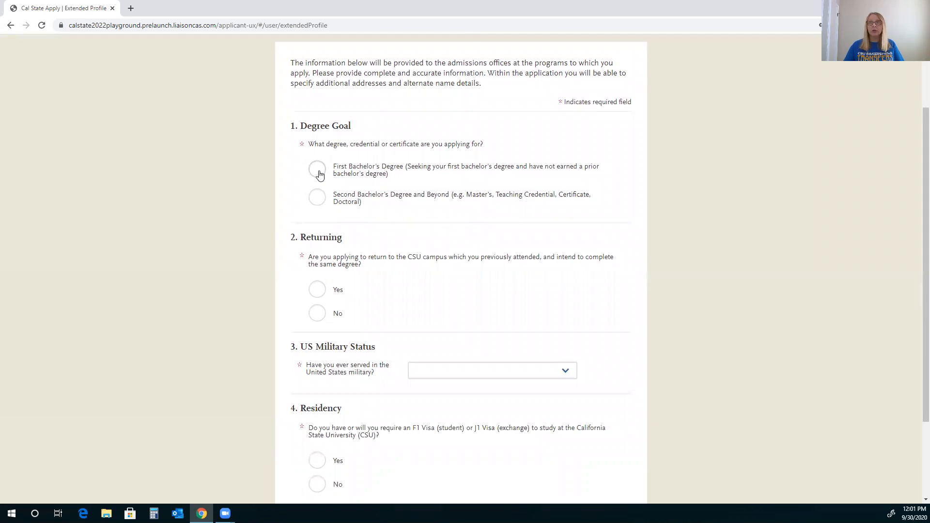
{"action": "left_click", "coordinate": [318, 171]}
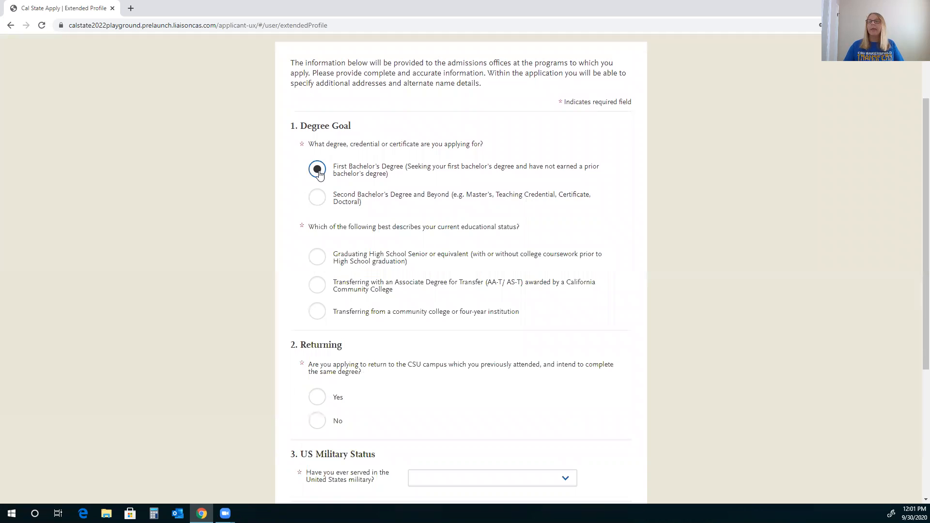
{"action": "scroll", "coordinate": [319, 173], "scroll_direction": "down", "scroll_amount": 2}
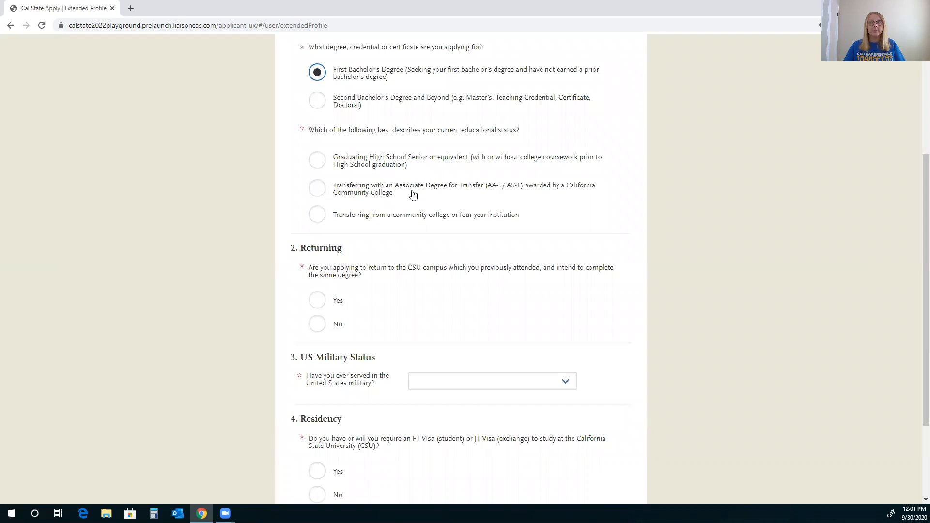
{"action": "left_click", "coordinate": [317, 189]}
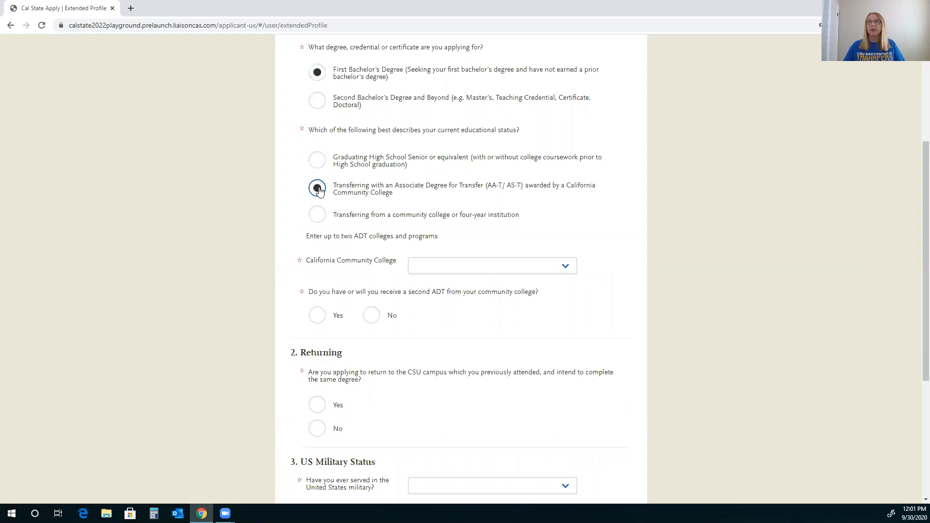
Enter Bakersfield College with the Elementary Teacher Education ADT program, and answer No to receiving a second ADT
{"action": "left_click", "coordinate": [434, 268]}
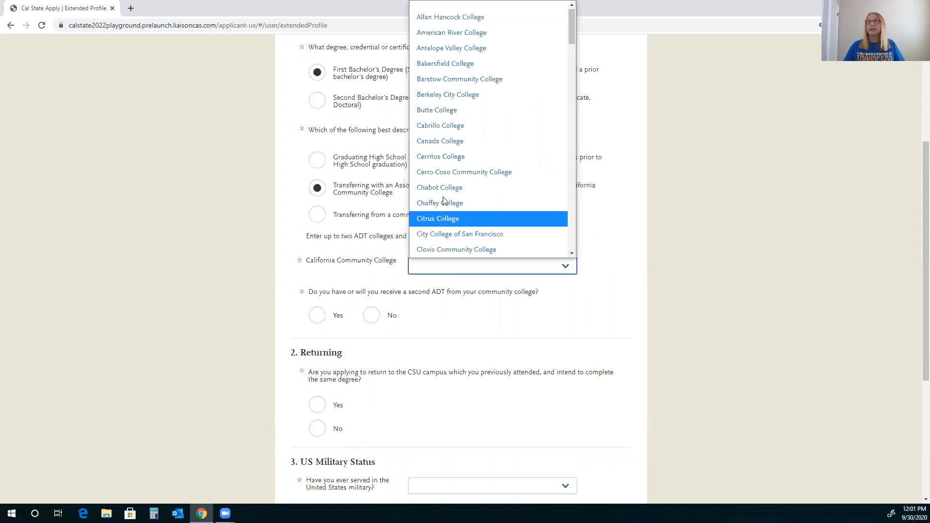
{"action": "left_click", "coordinate": [442, 64]}
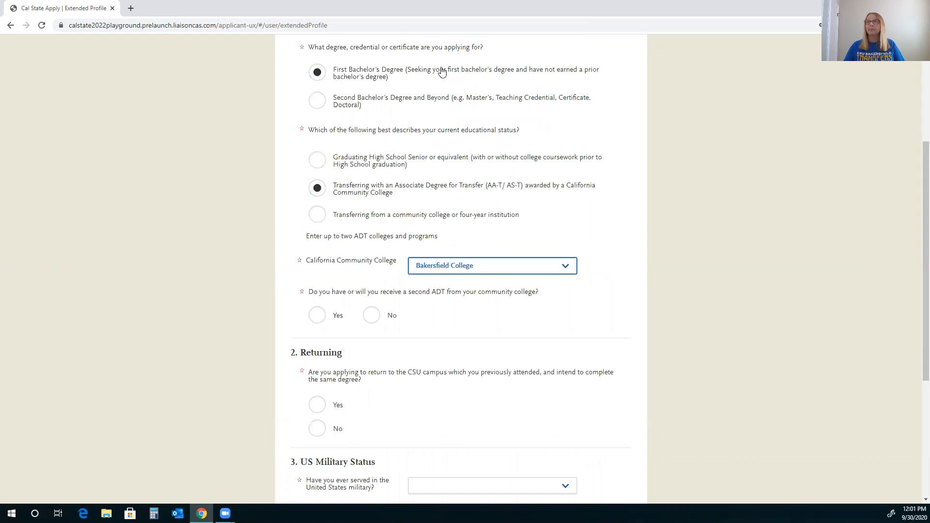
{"action": "left_click", "coordinate": [472, 304]}
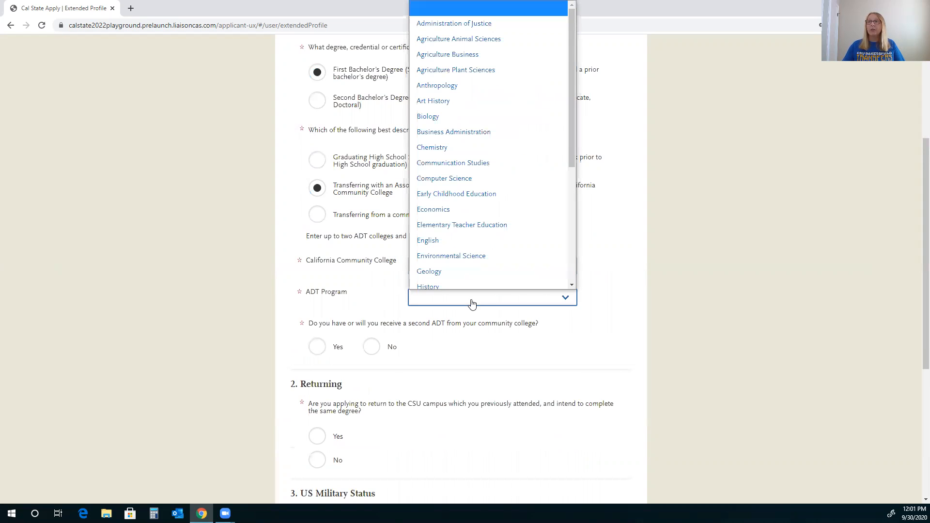
{"action": "left_click", "coordinate": [466, 219]}
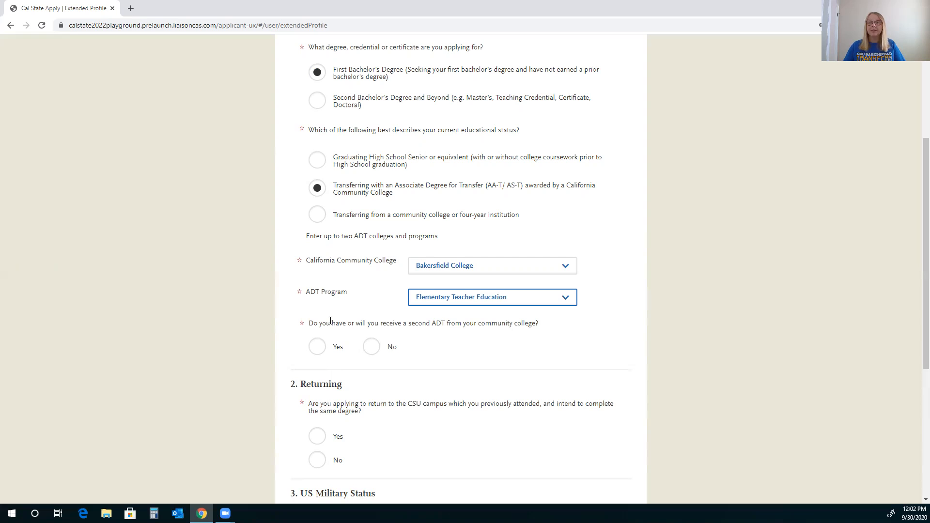
{"action": "left_click", "coordinate": [376, 347]}
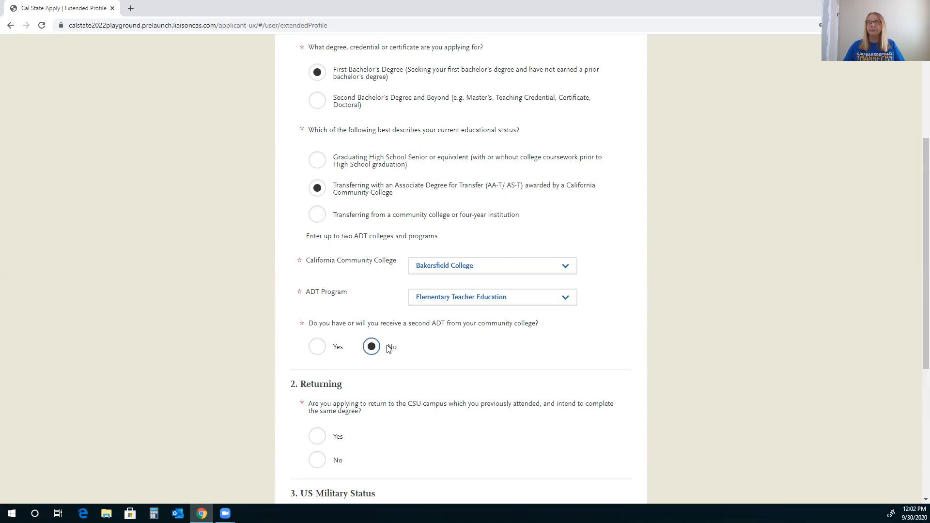
Answer No to returning to a previously attended CSU campus, and set the military status to "No. I have not served in the US military"
{"action": "scroll", "coordinate": [380, 345], "scroll_direction": "down", "scroll_amount": 1}
{"action": "scroll", "coordinate": [380, 344], "scroll_direction": "down", "scroll_amount": 2}
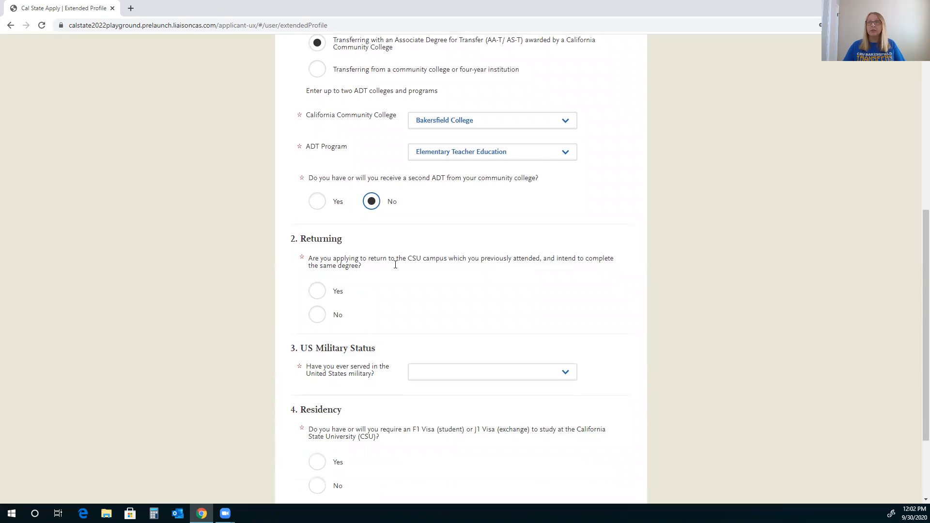
{"action": "left_click", "coordinate": [317, 316]}
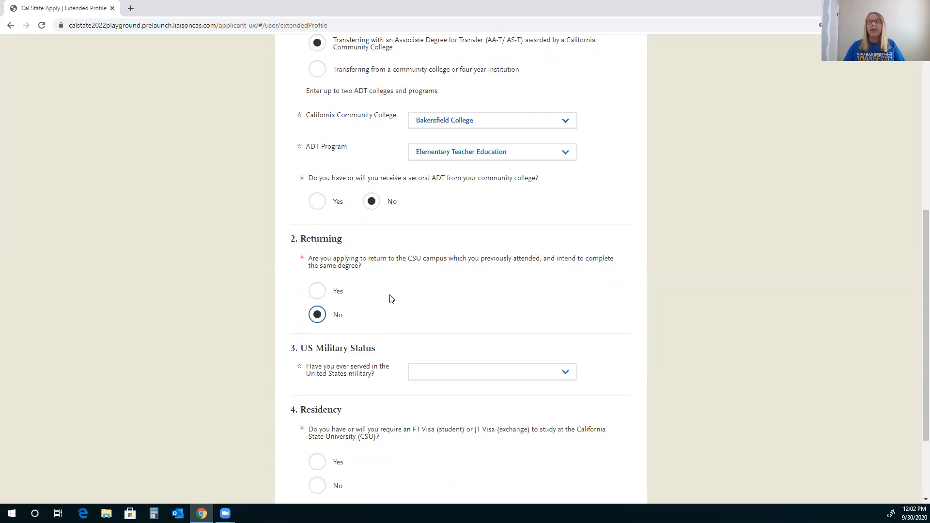
{"action": "scroll", "coordinate": [392, 296], "scroll_direction": "down", "scroll_amount": 2}
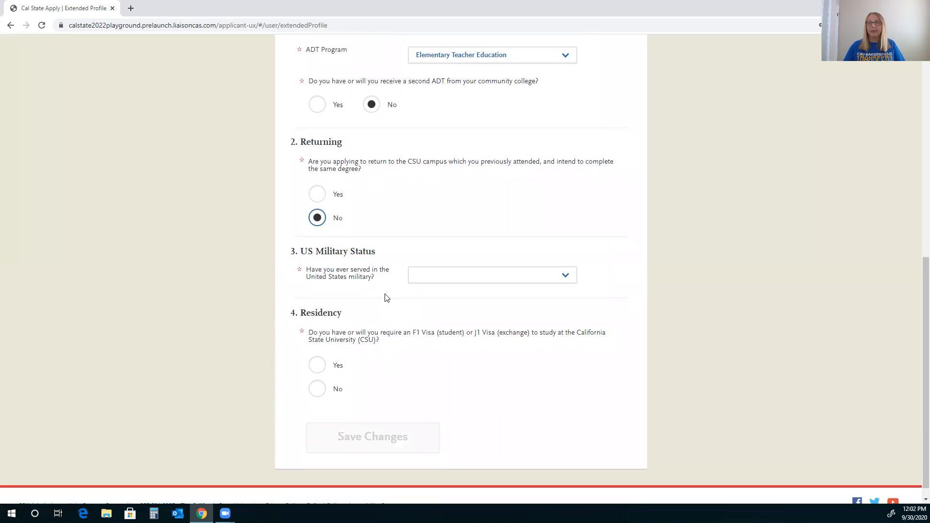
{"action": "left_click", "coordinate": [442, 262]}
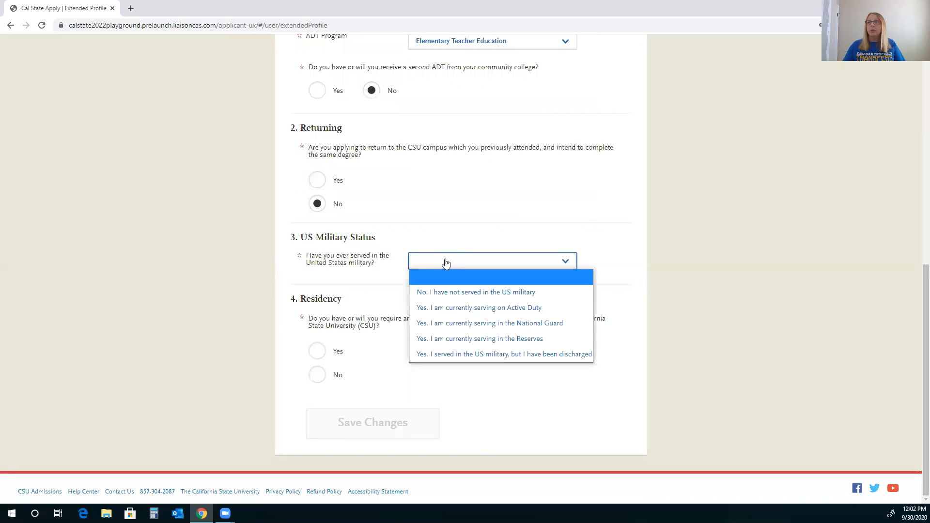
{"action": "left_click", "coordinate": [457, 293]}
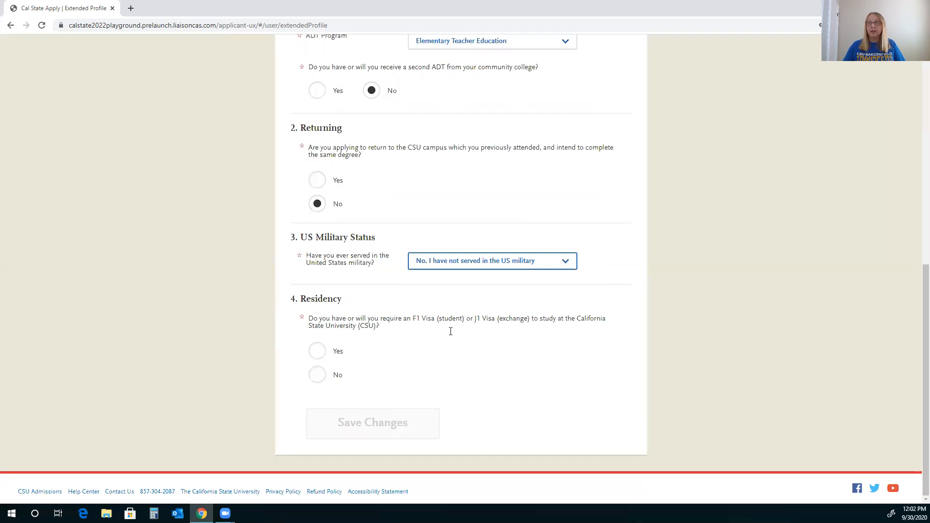
Answer No to requiring an F1 or J1 visa, choose California as the permanent home state, and save the extended profile
{"action": "left_click", "coordinate": [315, 382]}
{"action": "scroll", "coordinate": [360, 410], "scroll_direction": "down", "scroll_amount": 1}
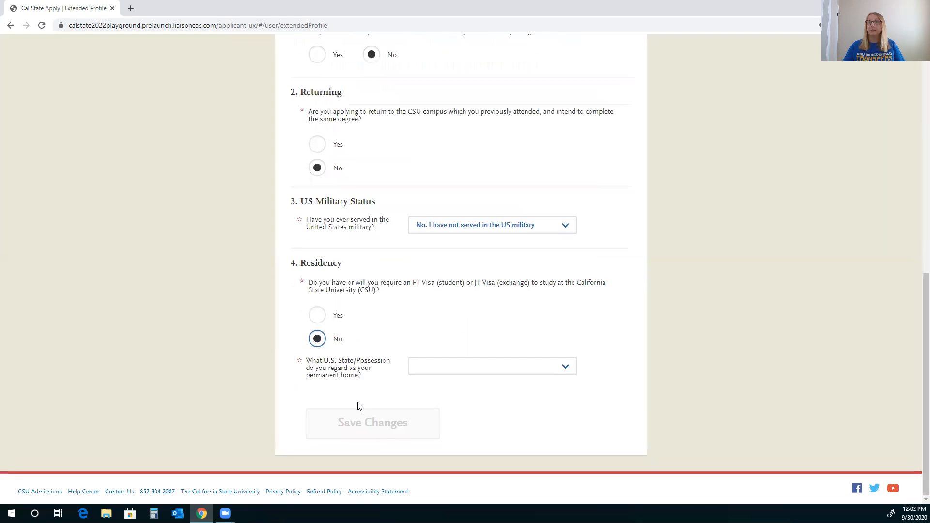
{"action": "left_click", "coordinate": [455, 371]}
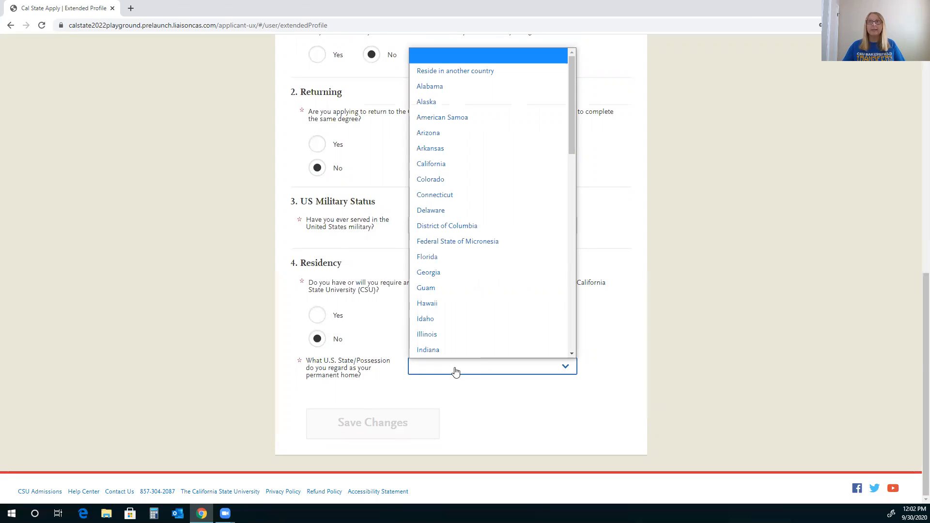
{"action": "left_click", "coordinate": [435, 163]}
{"action": "left_click", "coordinate": [359, 428]}
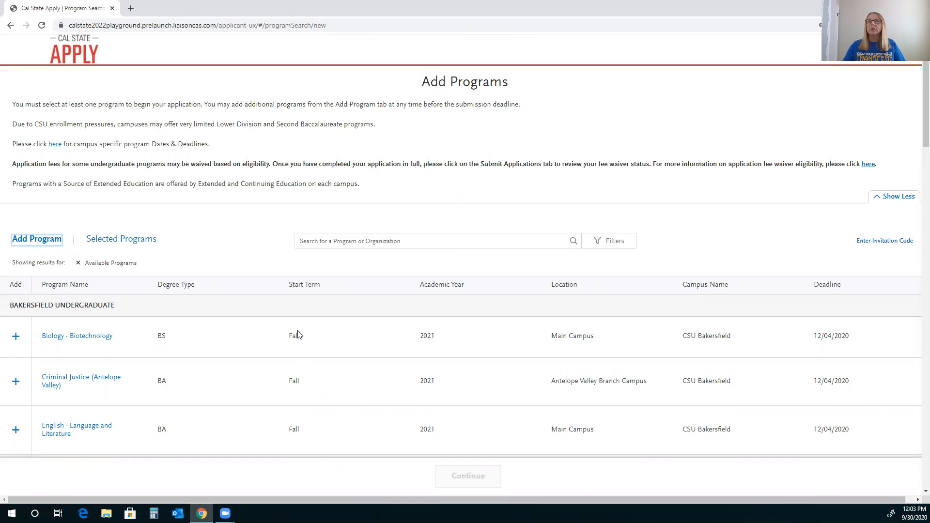
Browse the available programs, examining the Bakersfield undergraduate listings with their start terms, locations and deadlines
{"action": "scroll", "coordinate": [299, 333], "scroll_direction": "down", "scroll_amount": 4}
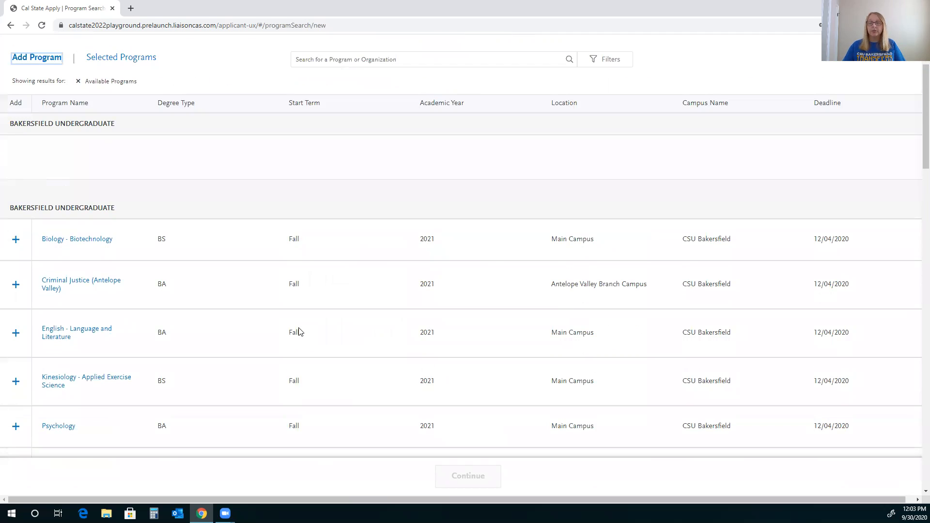
{"action": "scroll", "coordinate": [541, 428], "scroll_direction": "up", "scroll_amount": 3}
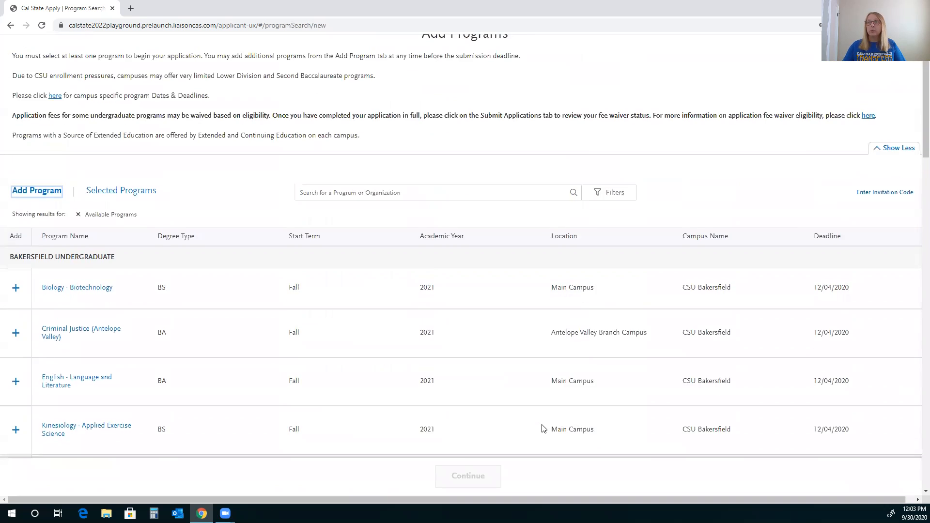
{"action": "scroll", "coordinate": [542, 429], "scroll_direction": "up", "scroll_amount": 1}
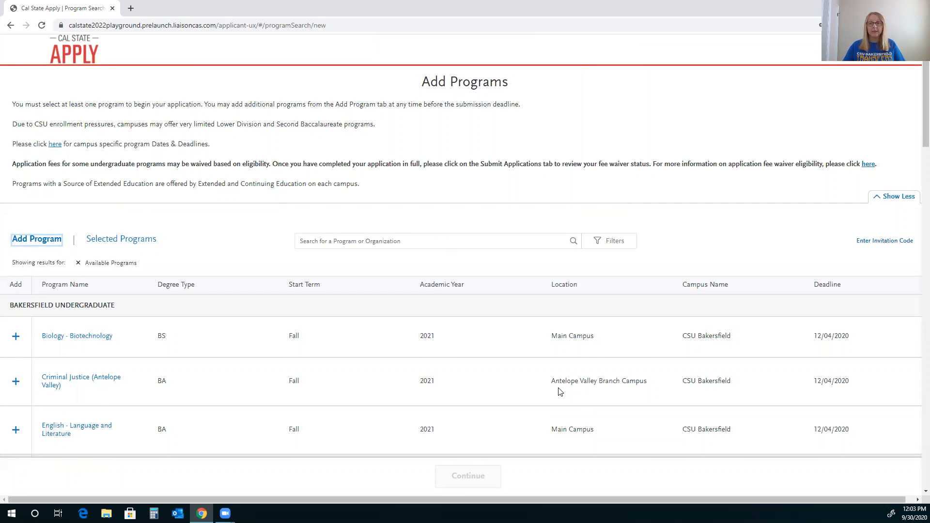
{"action": "scroll", "coordinate": [560, 393], "scroll_direction": "down", "scroll_amount": 4}
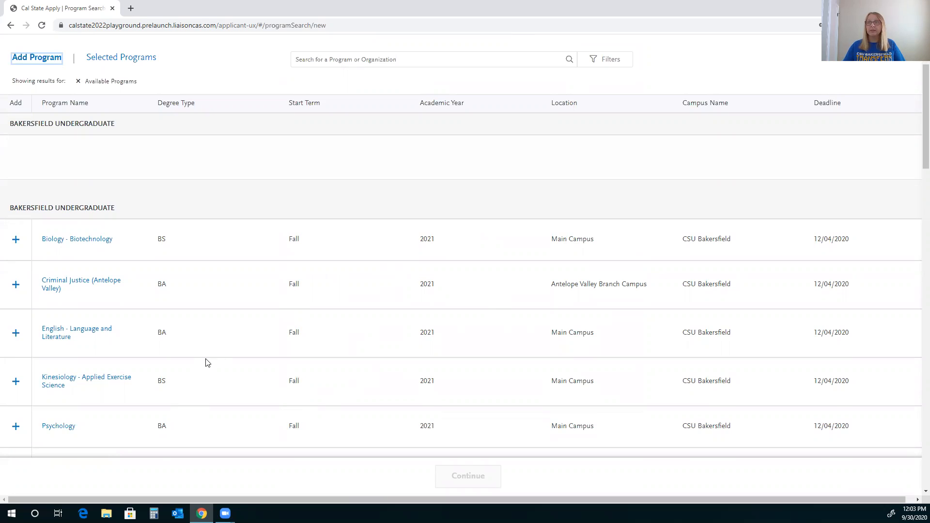
{"action": "scroll", "coordinate": [207, 359], "scroll_direction": "down", "scroll_amount": 1}
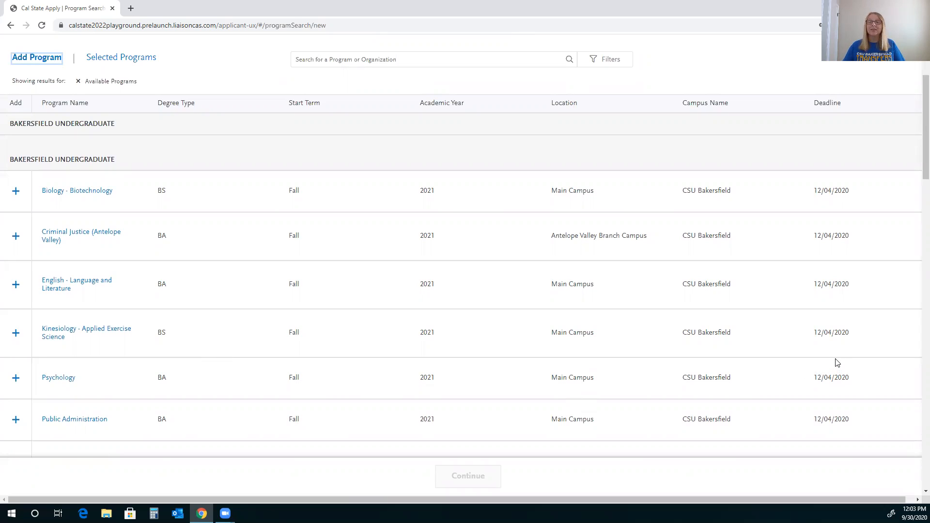
{"action": "scroll", "coordinate": [805, 358], "scroll_direction": "down", "scroll_amount": 1}
{"action": "scroll", "coordinate": [797, 355], "scroll_direction": "down", "scroll_amount": 3}
{"action": "scroll", "coordinate": [792, 352], "scroll_direction": "up", "scroll_amount": 4}
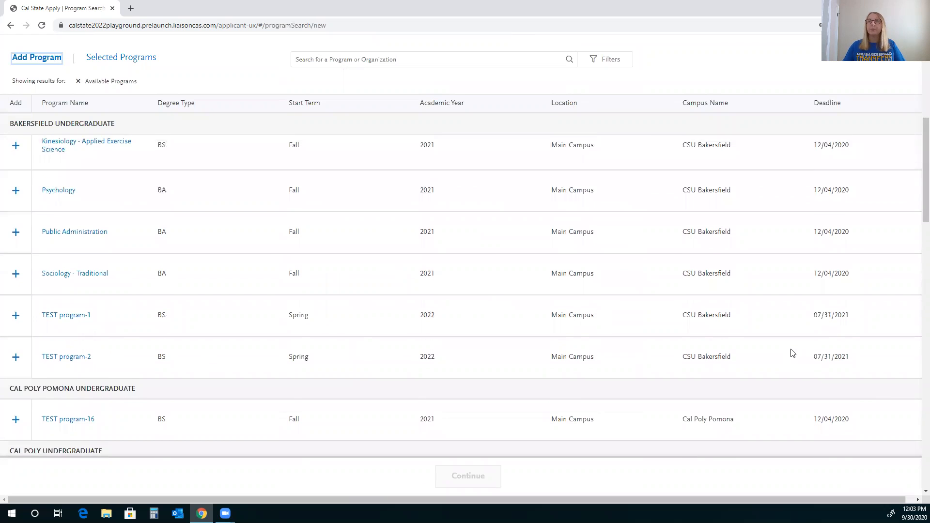
{"action": "scroll", "coordinate": [792, 353], "scroll_direction": "up", "scroll_amount": 1}
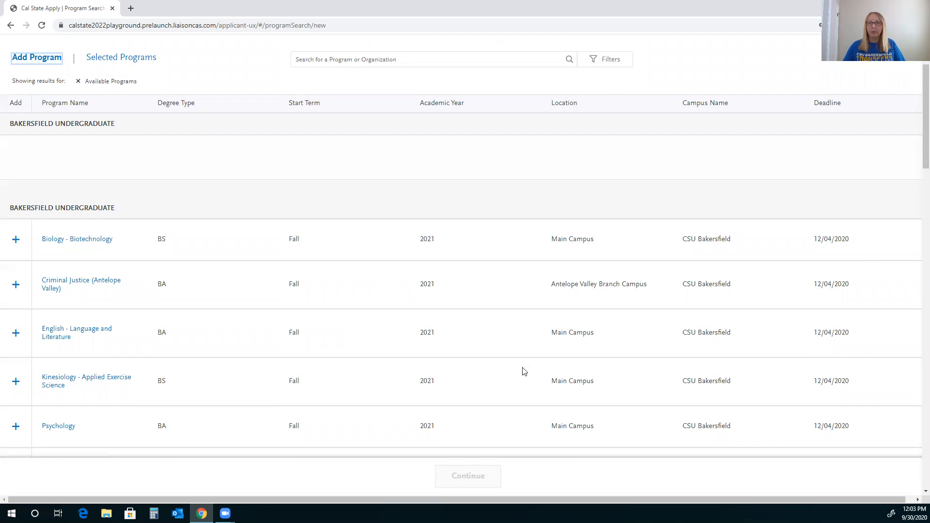
Add the Fall 2021 Psychology BA at CSU Bakersfield, accept the dissimilar program choice, and proceed to the program selection review
{"action": "scroll", "coordinate": [279, 391], "scroll_direction": "down", "scroll_amount": 2}
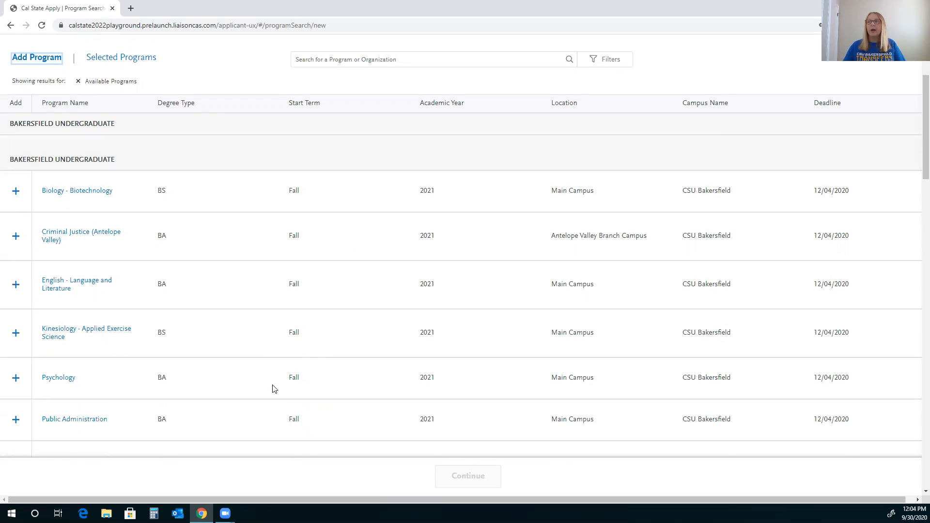
{"action": "left_click", "coordinate": [16, 331]}
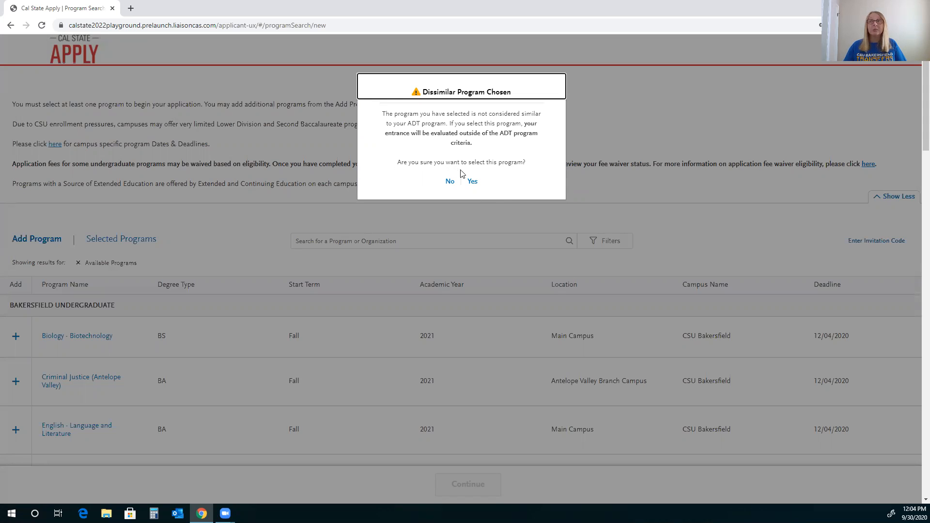
{"action": "left_click", "coordinate": [473, 182]}
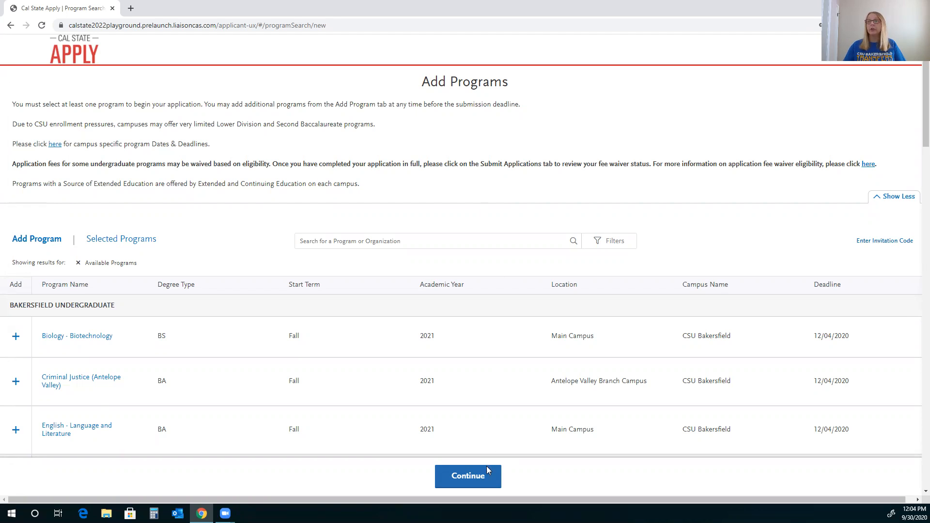
{"action": "left_click", "coordinate": [478, 478]}
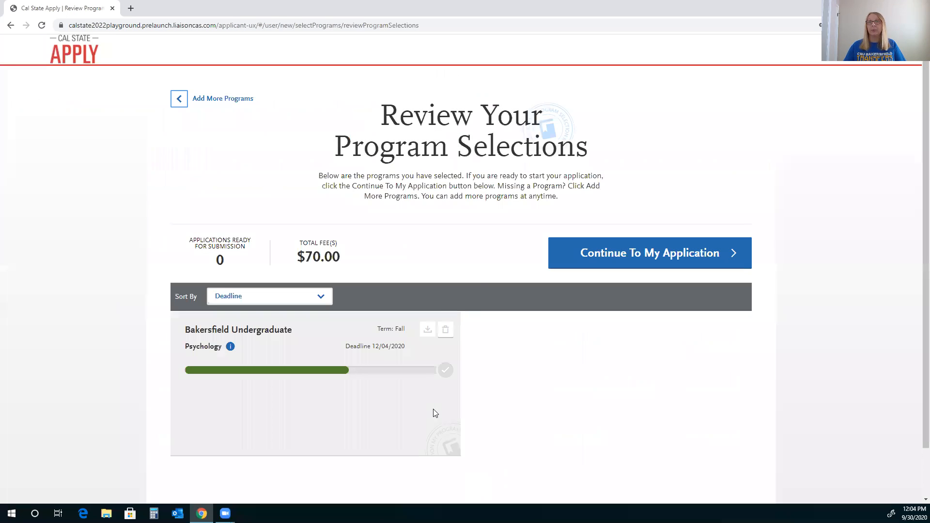
Continue from the program selection review to the My Application dashboard and look over its four sections
{"action": "scroll", "coordinate": [427, 389], "scroll_direction": "down", "scroll_amount": 1}
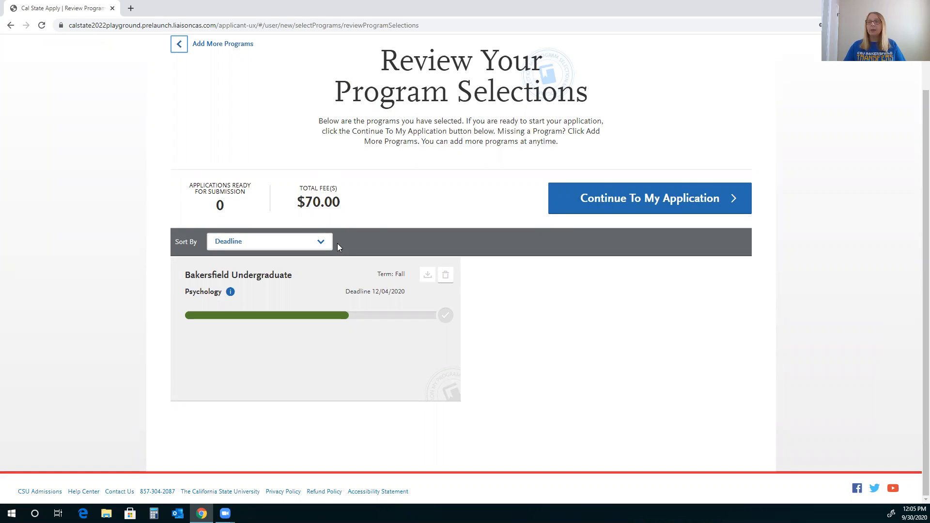
{"action": "left_click", "coordinate": [589, 200]}
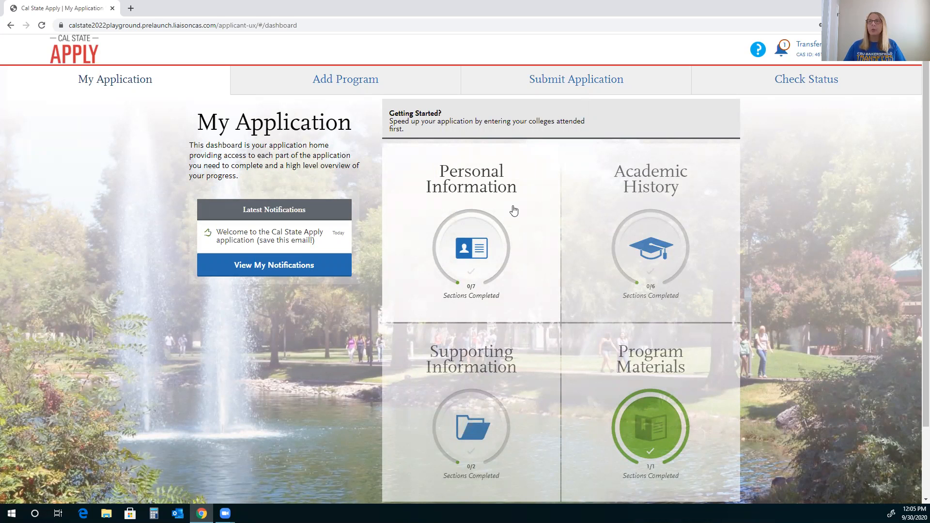
{"action": "scroll", "coordinate": [514, 209], "scroll_direction": "down", "scroll_amount": 1}
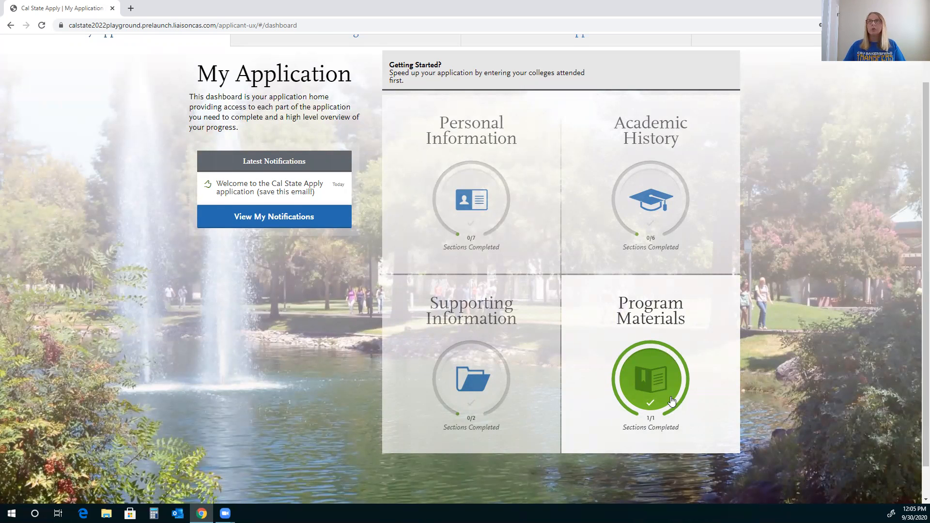
{"action": "scroll", "coordinate": [672, 401], "scroll_direction": "up", "scroll_amount": 1}
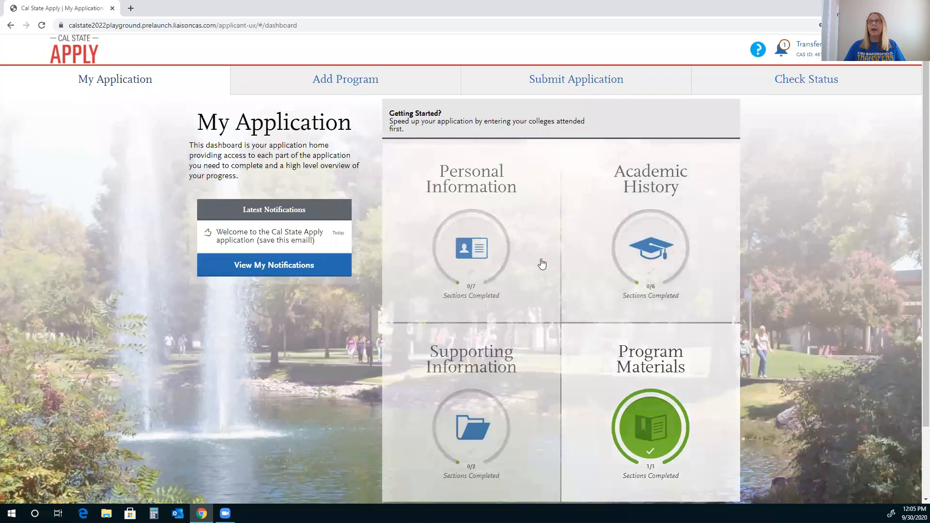
Open the Release Statement under Personal Information, accept the certification, contact information and additional information releases, and save the section
{"action": "left_click", "coordinate": [466, 203]}
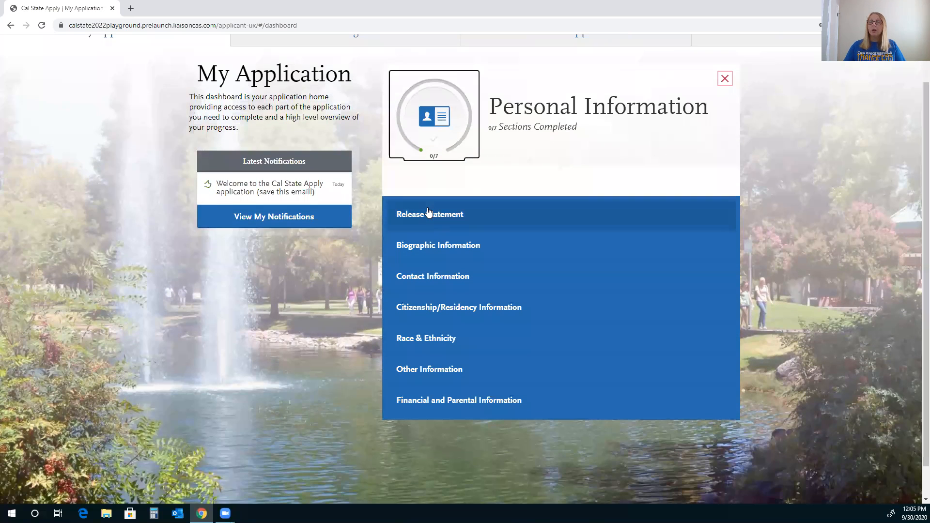
{"action": "left_click", "coordinate": [432, 214]}
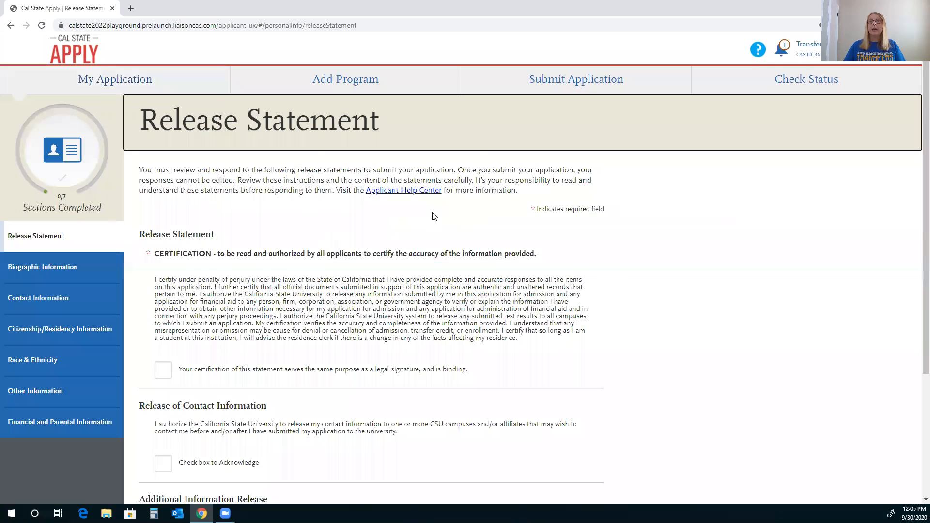
{"action": "scroll", "coordinate": [434, 216], "scroll_direction": "down", "scroll_amount": 1}
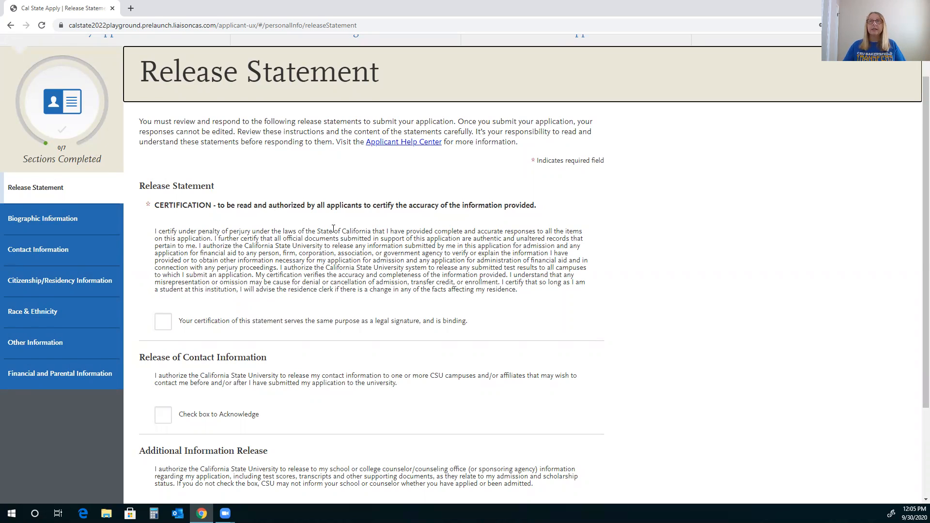
{"action": "scroll", "coordinate": [333, 228], "scroll_direction": "down", "scroll_amount": 1}
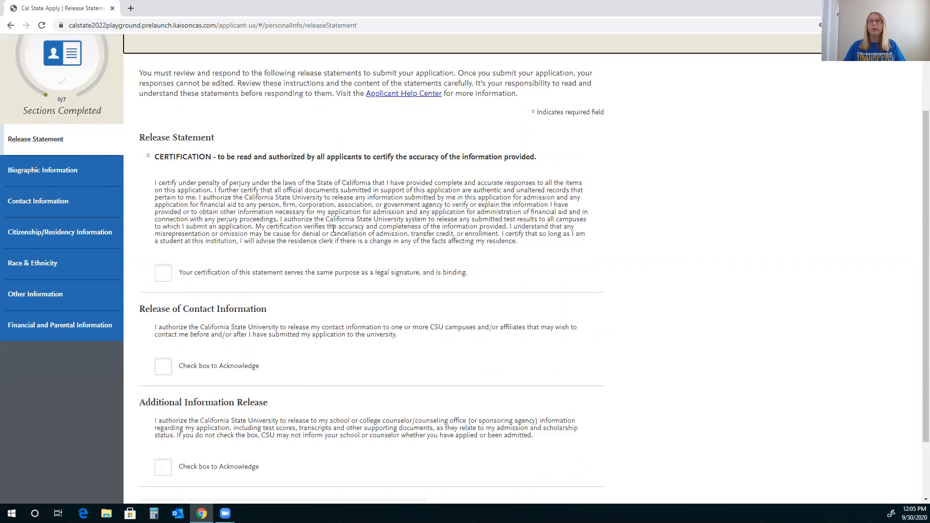
{"action": "left_click", "coordinate": [164, 276]}
{"action": "scroll", "coordinate": [164, 276], "scroll_direction": "down", "scroll_amount": 1}
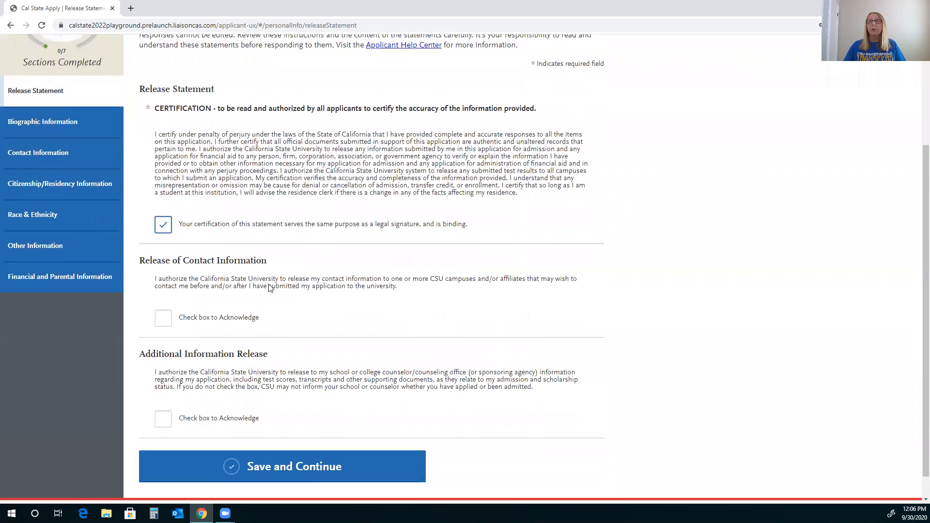
{"action": "left_click", "coordinate": [163, 320]}
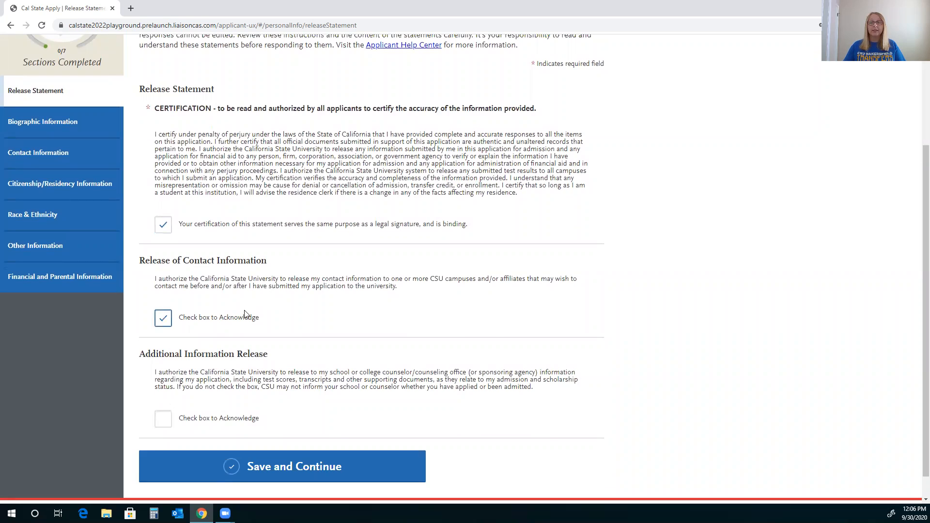
{"action": "scroll", "coordinate": [245, 314], "scroll_direction": "down", "scroll_amount": 1}
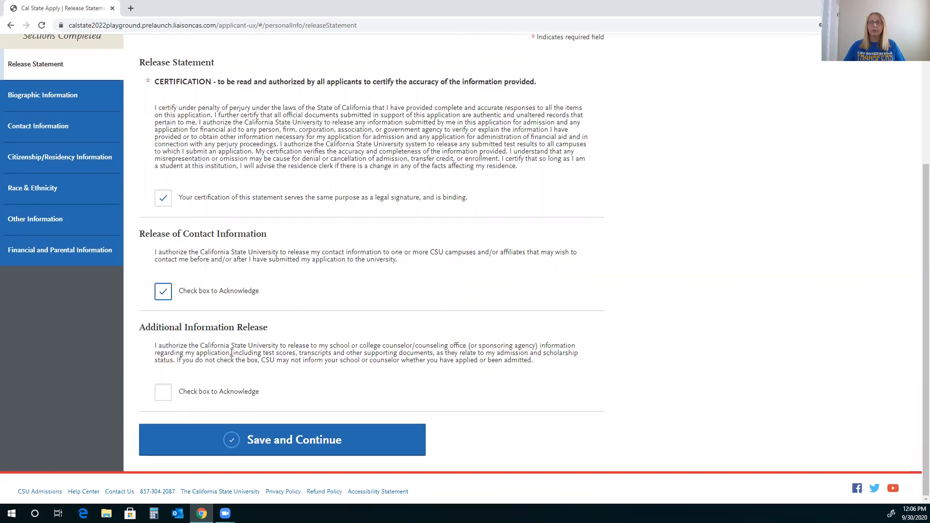
{"action": "left_click", "coordinate": [164, 391]}
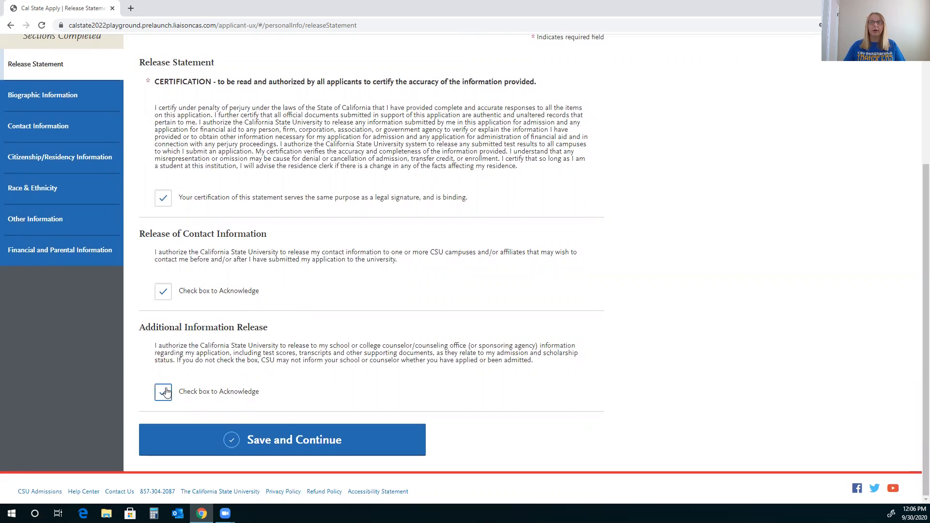
{"action": "left_click", "coordinate": [301, 439]}
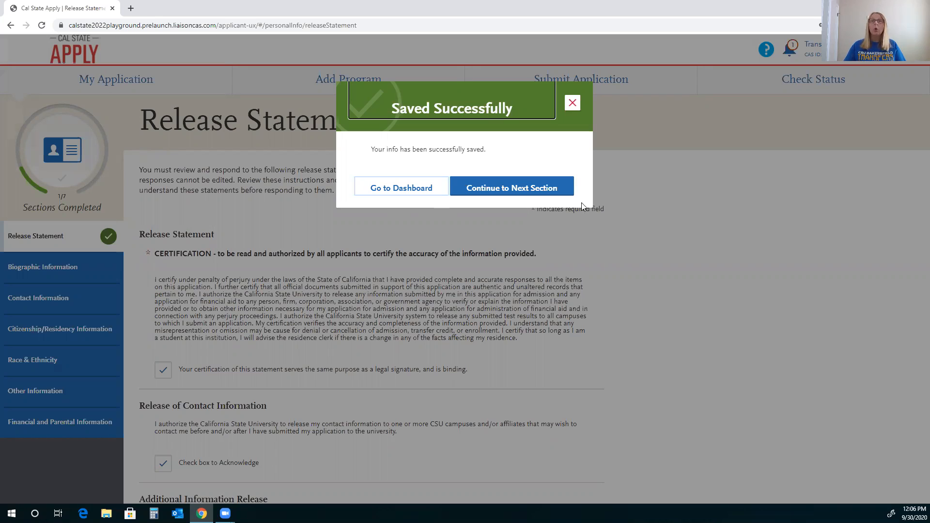
Continue to Biographic Information and examine its name, legal sex, birth and applicant information questions
{"action": "left_click", "coordinate": [524, 190]}
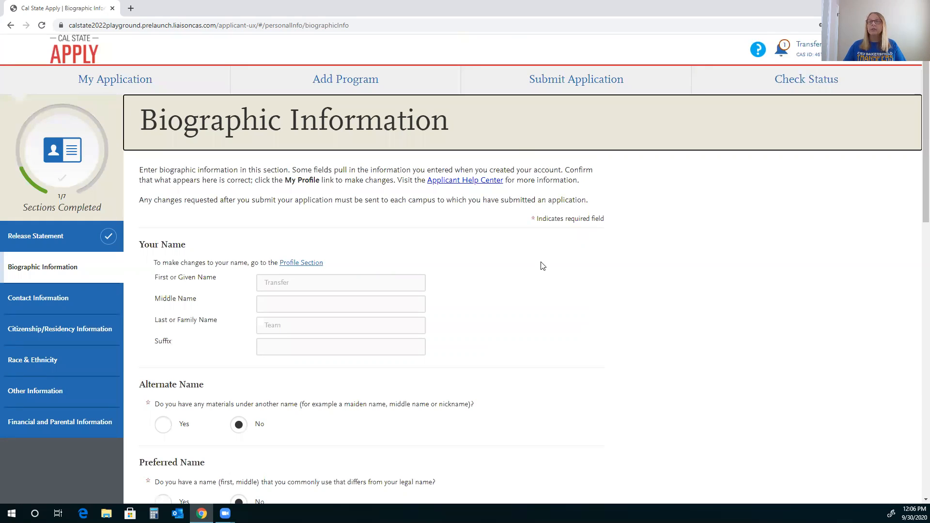
{"action": "scroll", "coordinate": [543, 266], "scroll_direction": "down", "scroll_amount": 2}
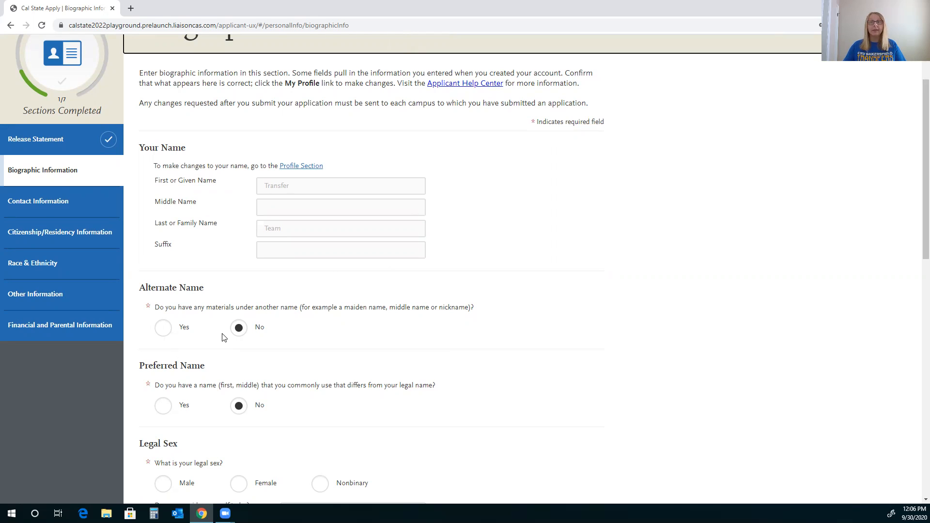
{"action": "scroll", "coordinate": [222, 337], "scroll_direction": "down", "scroll_amount": 3}
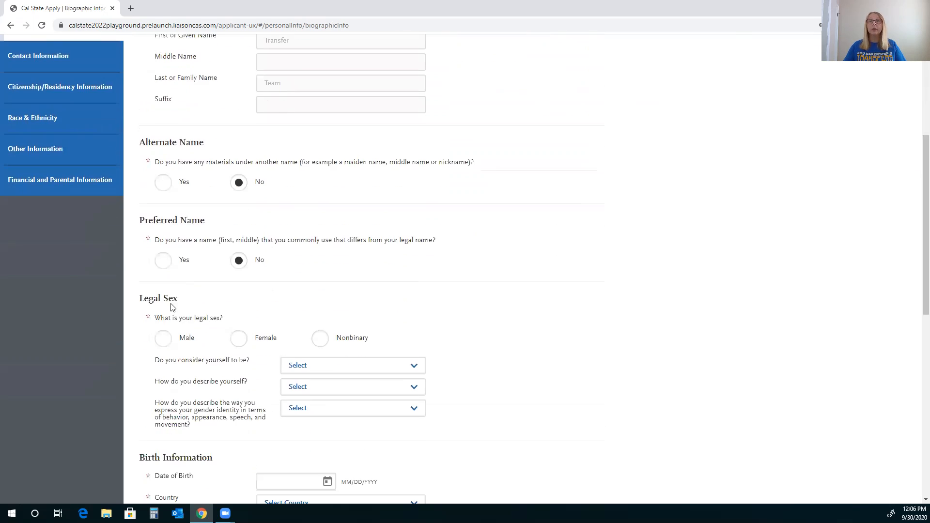
{"action": "scroll", "coordinate": [189, 275], "scroll_direction": "down", "scroll_amount": 2}
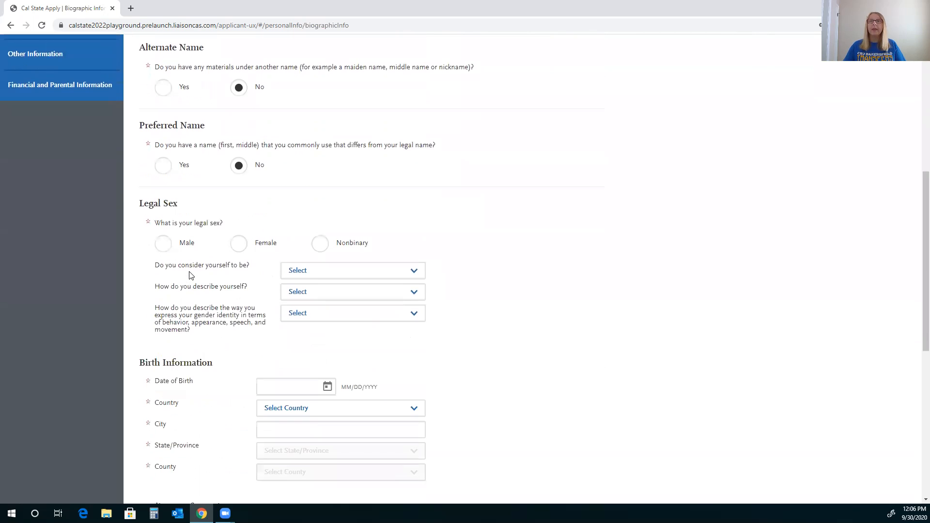
{"action": "scroll", "coordinate": [186, 274], "scroll_direction": "down", "scroll_amount": 3}
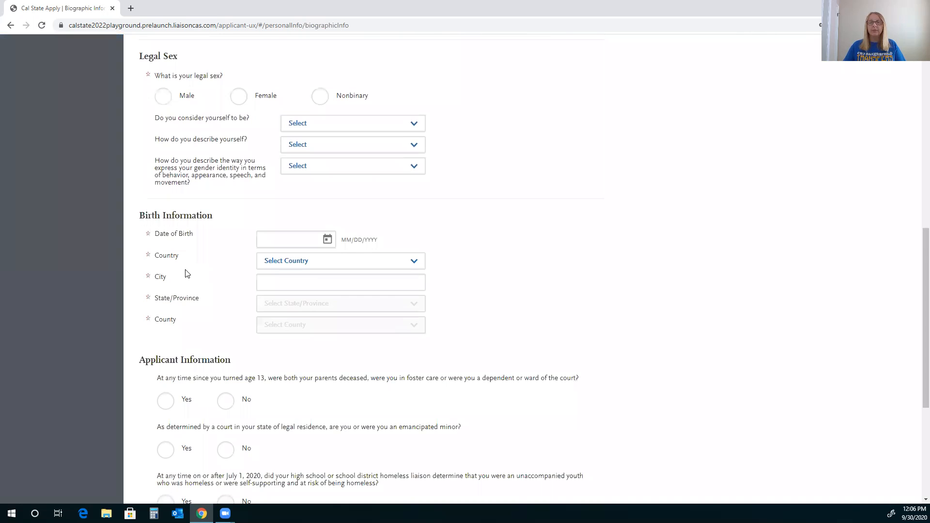
{"action": "scroll", "coordinate": [188, 271], "scroll_direction": "down", "scroll_amount": 3}
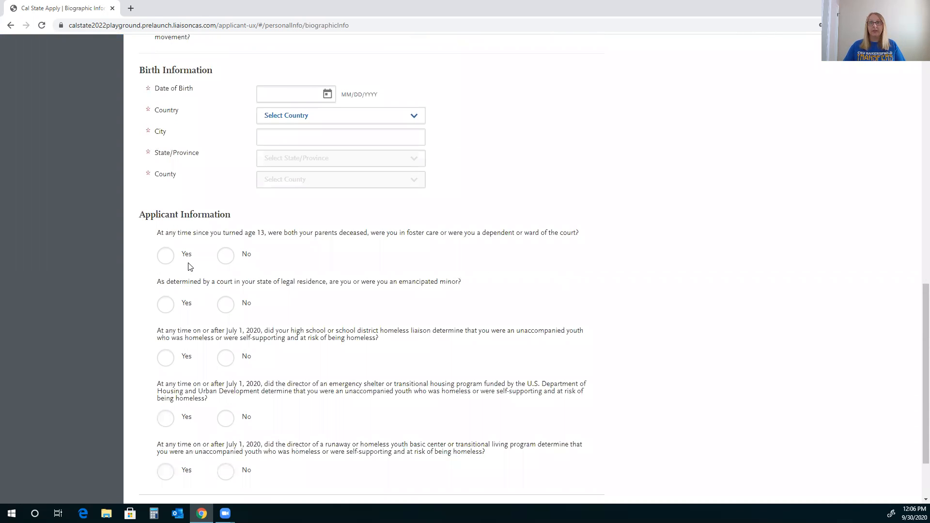
{"action": "scroll", "coordinate": [189, 267], "scroll_direction": "down", "scroll_amount": 2}
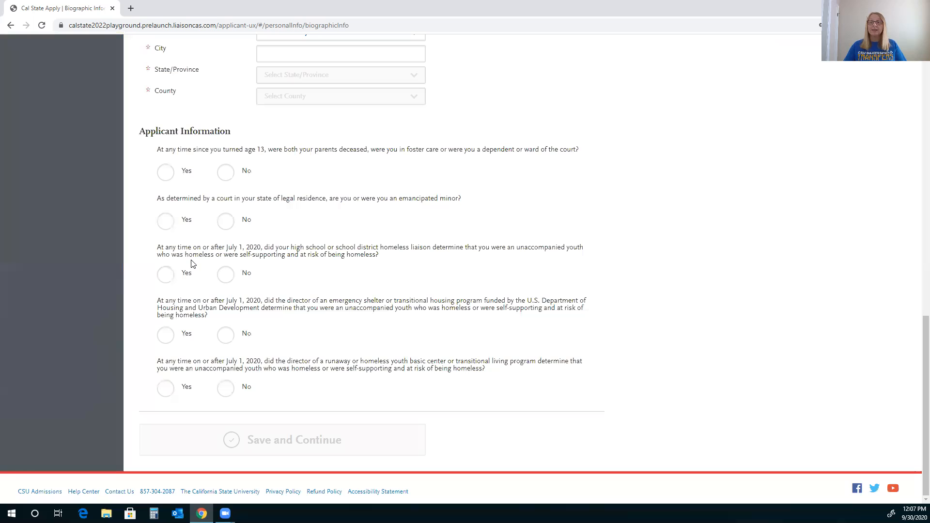
{"action": "scroll", "coordinate": [198, 274], "scroll_direction": "up", "scroll_amount": 8}
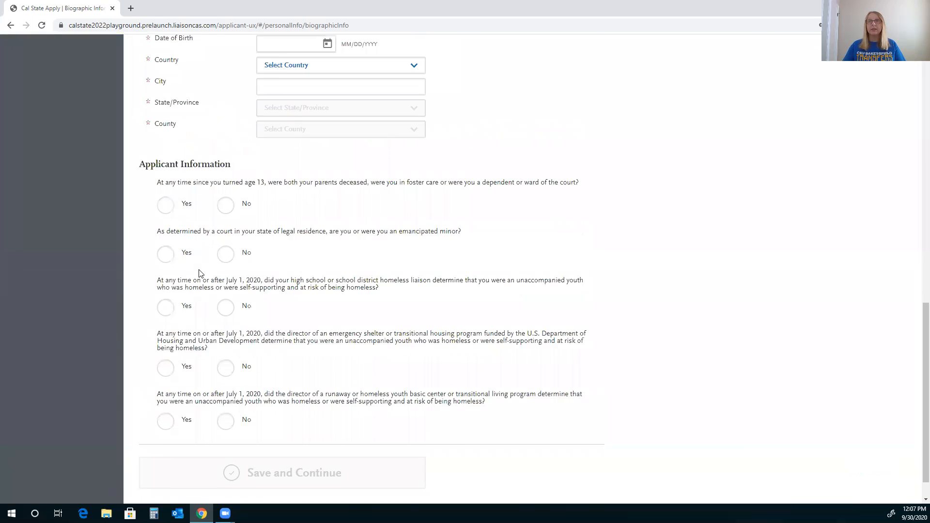
{"action": "scroll", "coordinate": [204, 274], "scroll_direction": "up", "scroll_amount": 3}
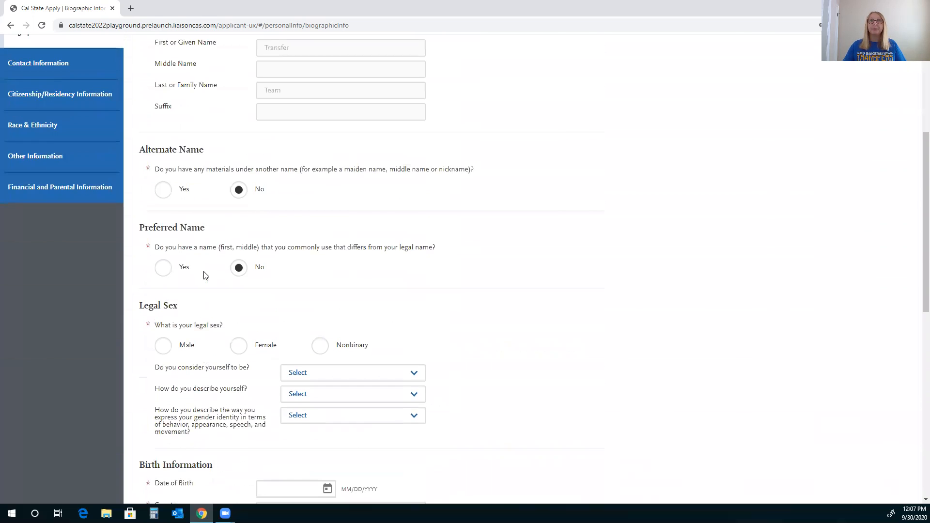
Open the Citizenship/Residency Information section and review the available U.S. citizenship options
{"action": "left_click", "coordinate": [65, 158]}
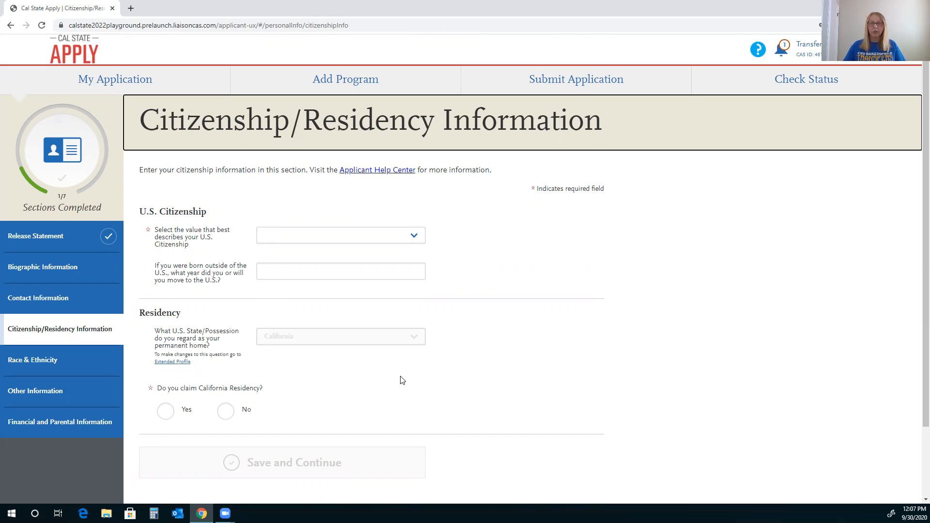
{"action": "left_click", "coordinate": [273, 236]}
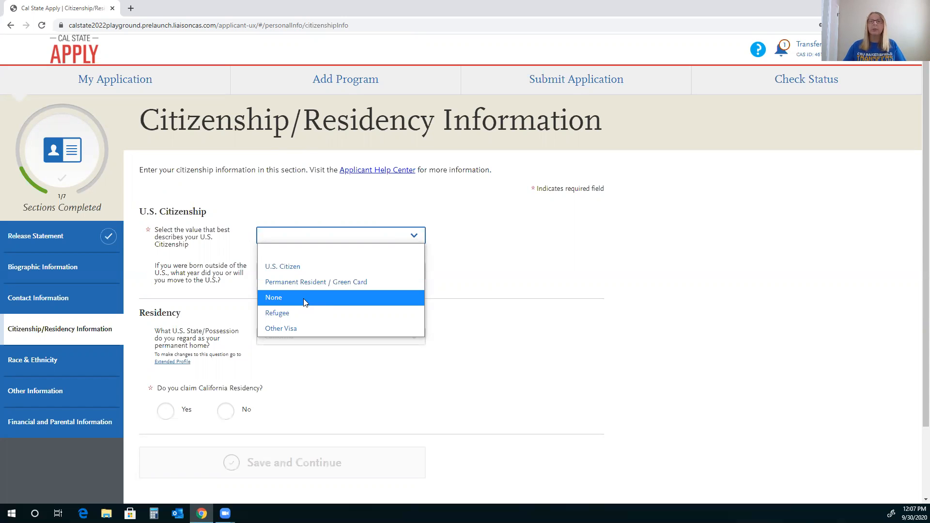
{"action": "left_click", "coordinate": [483, 282]}
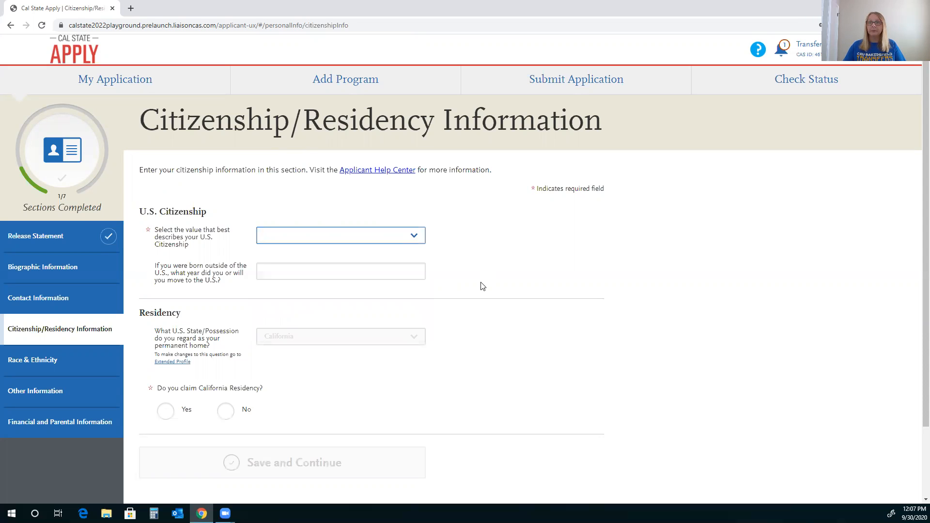
Answer Yes to claiming California residency and Yes to having lived in California continuously since birth
{"action": "scroll", "coordinate": [480, 293], "scroll_direction": "down", "scroll_amount": 3}
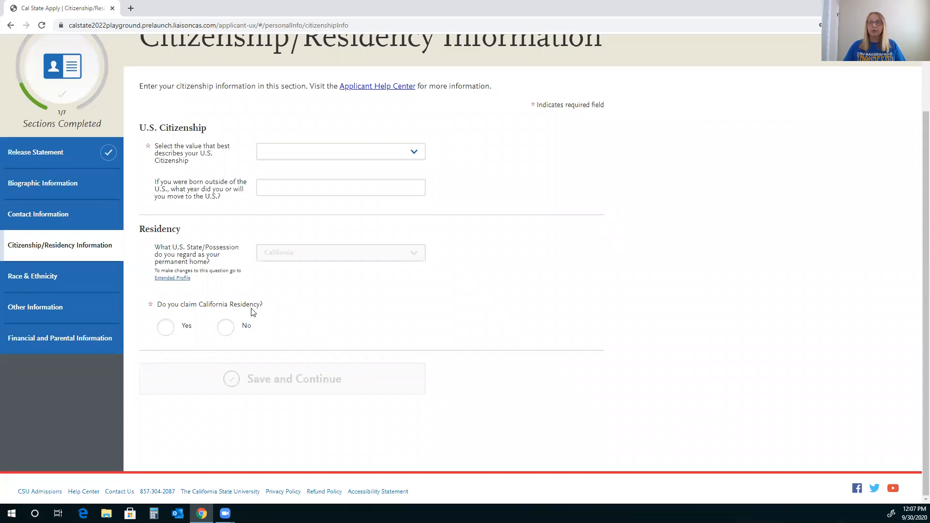
{"action": "left_click", "coordinate": [169, 330]}
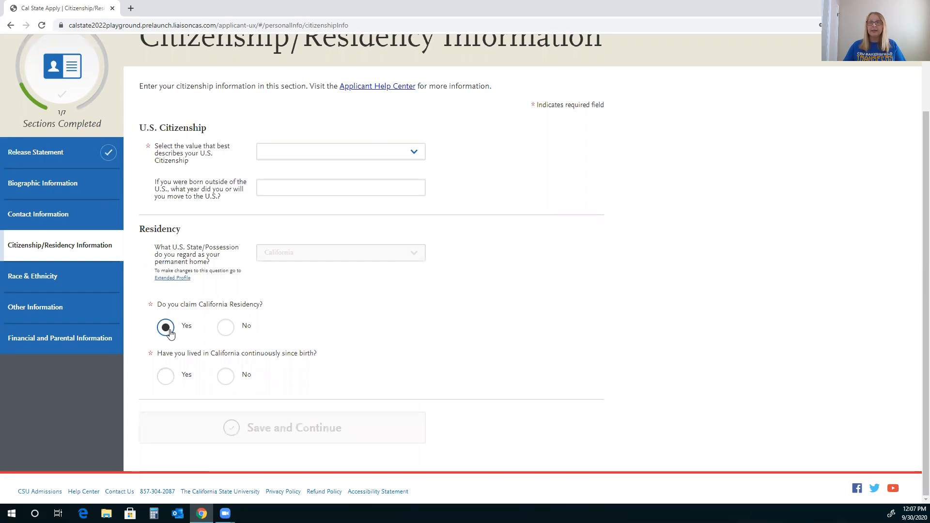
{"action": "left_click", "coordinate": [165, 377]}
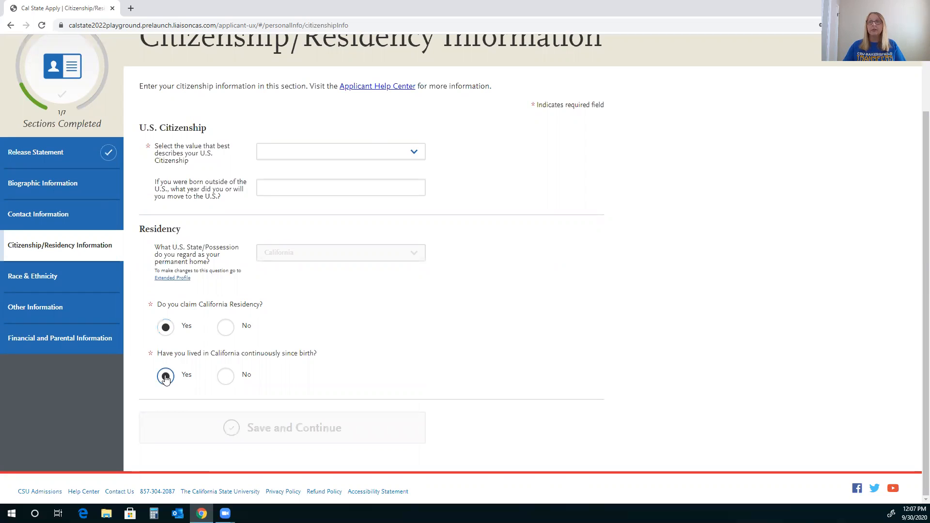
{"action": "left_click", "coordinate": [224, 377]}
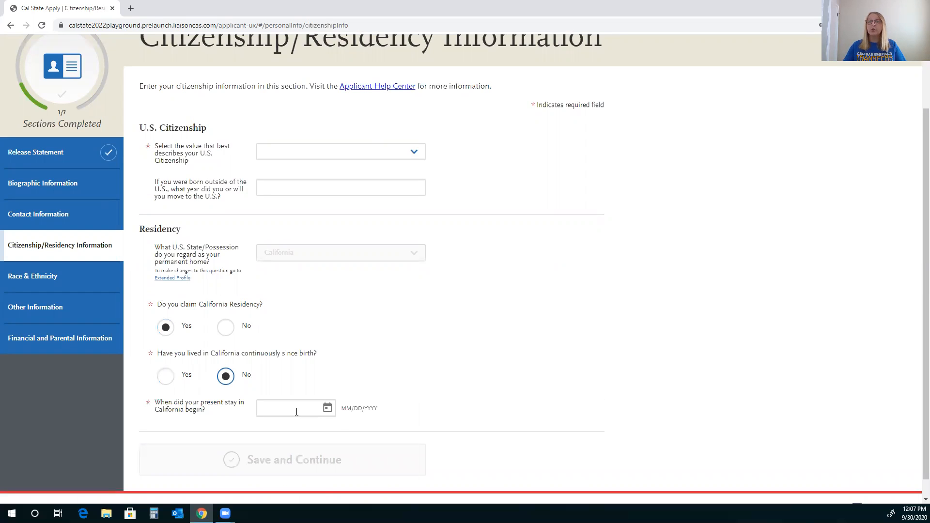
{"action": "left_click", "coordinate": [165, 379]}
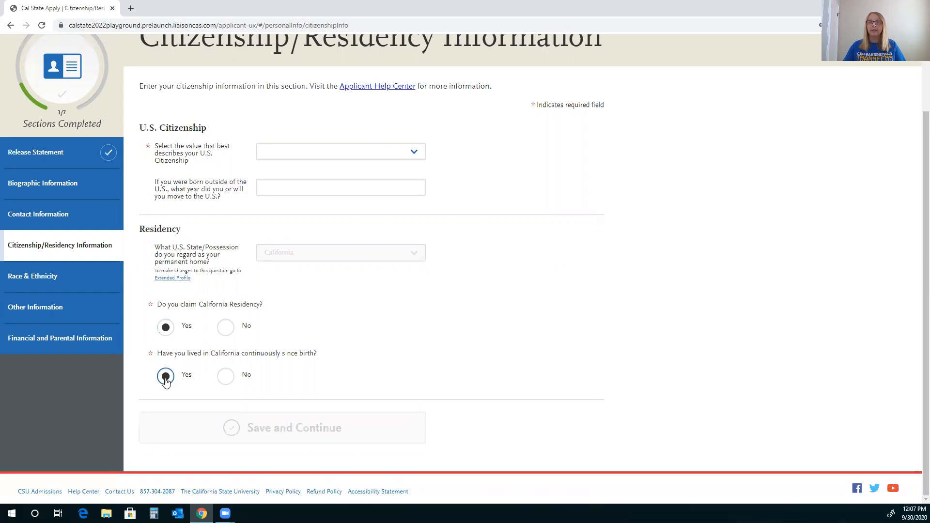
Set the citizenship status to U.S. Citizen, save the Citizenship/Residency section and dismiss the save dialog
{"action": "left_click", "coordinate": [363, 153]}
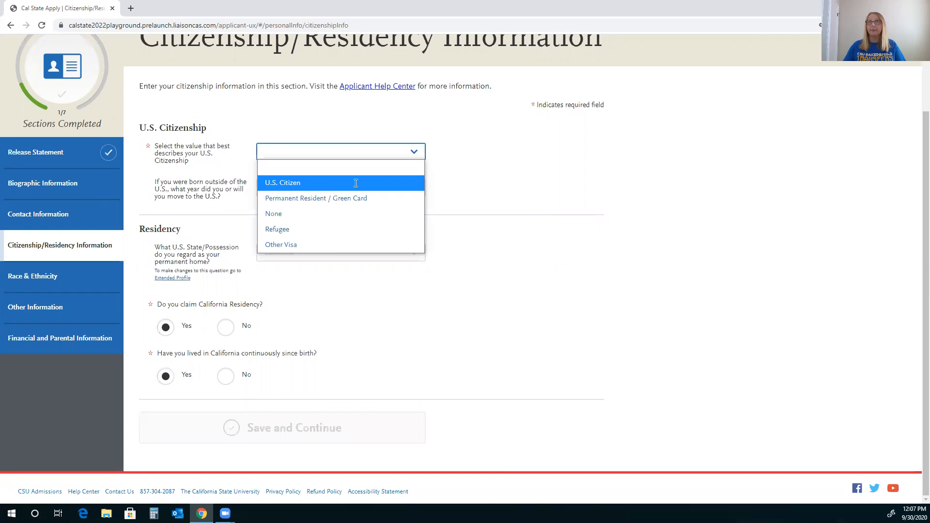
{"action": "left_click", "coordinate": [357, 180]}
{"action": "left_click", "coordinate": [366, 431]}
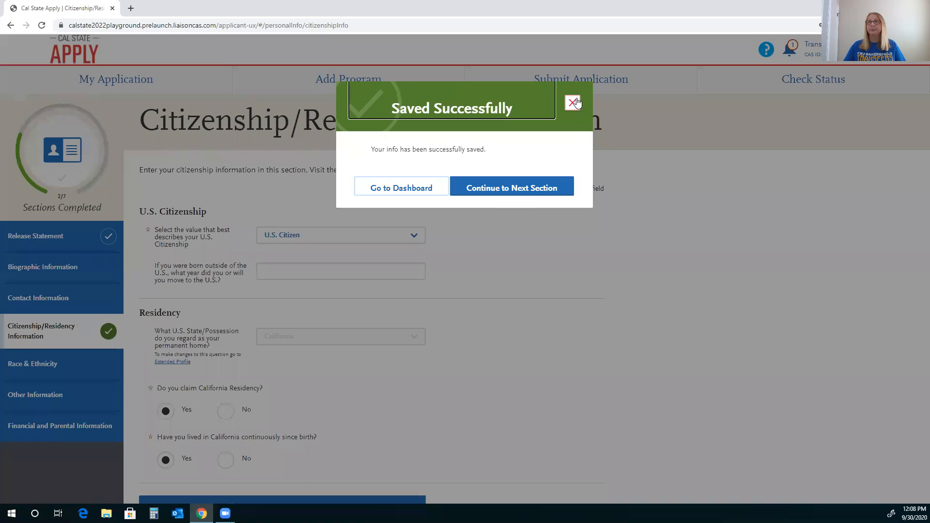
{"action": "left_click", "coordinate": [573, 104]}
Open Financial and Parental Information and answer that one or more of the listed household statements apply
{"action": "left_click", "coordinate": [55, 425]}
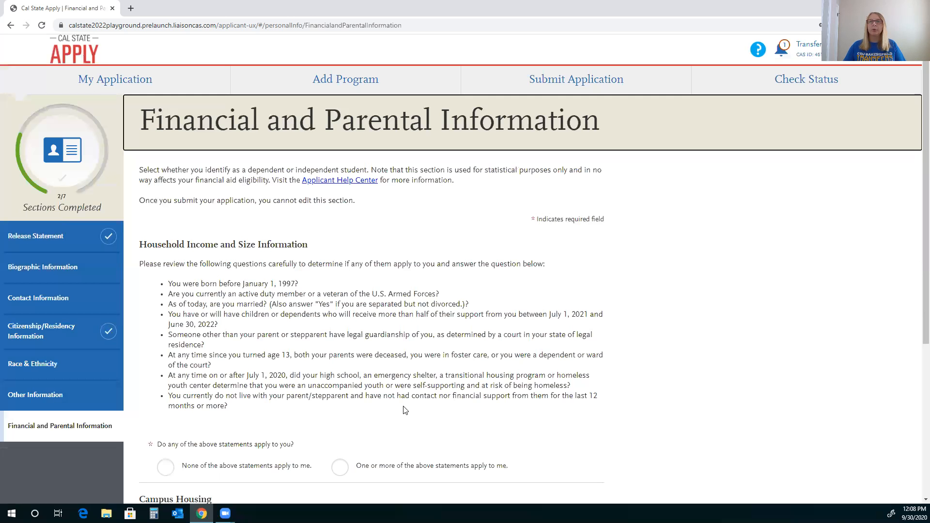
{"action": "scroll", "coordinate": [405, 410], "scroll_direction": "down", "scroll_amount": 3}
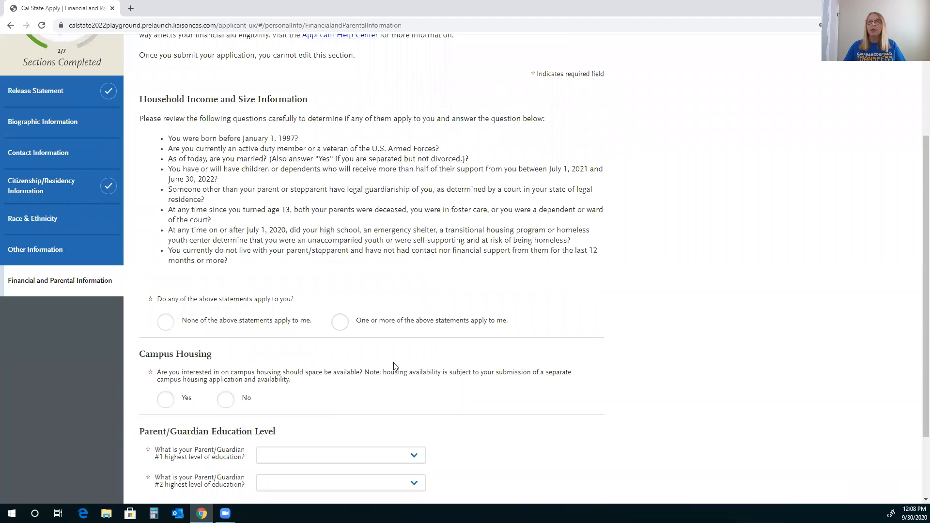
{"action": "scroll", "coordinate": [391, 363], "scroll_direction": "down", "scroll_amount": 1}
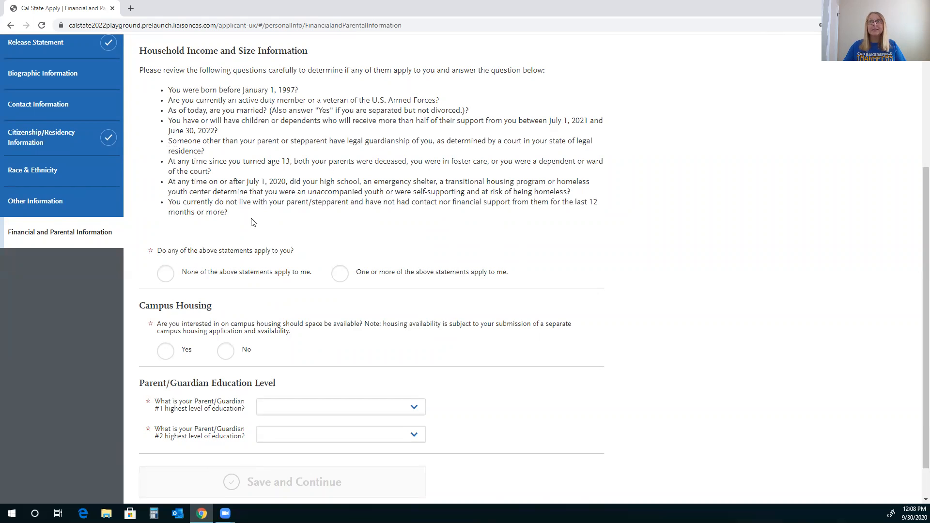
{"action": "left_click", "coordinate": [342, 275]}
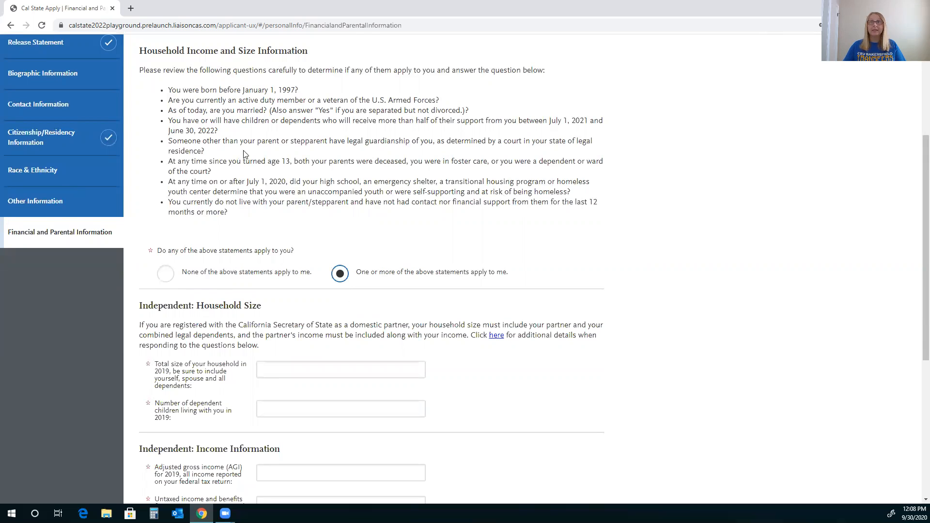
Look over the independent household size, income, campus housing and parent education questions
{"action": "scroll", "coordinate": [318, 181], "scroll_direction": "down", "scroll_amount": 1}
{"action": "scroll", "coordinate": [316, 179], "scroll_direction": "down", "scroll_amount": 3}
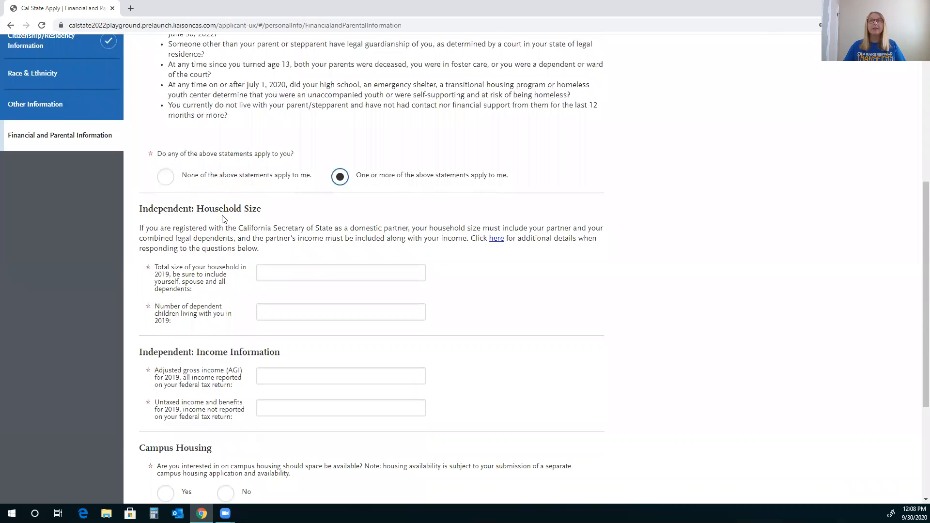
{"action": "scroll", "coordinate": [223, 219], "scroll_direction": "down", "scroll_amount": 2}
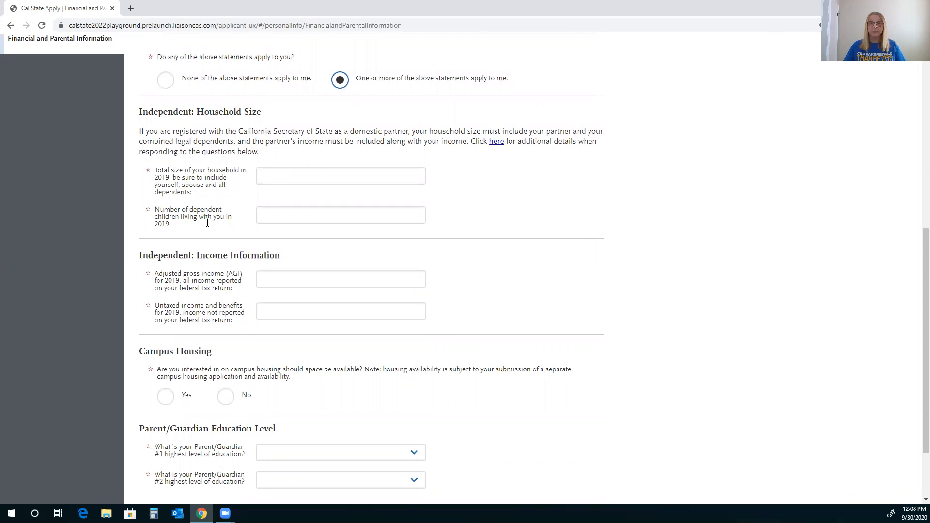
{"action": "scroll", "coordinate": [208, 223], "scroll_direction": "down", "scroll_amount": 1}
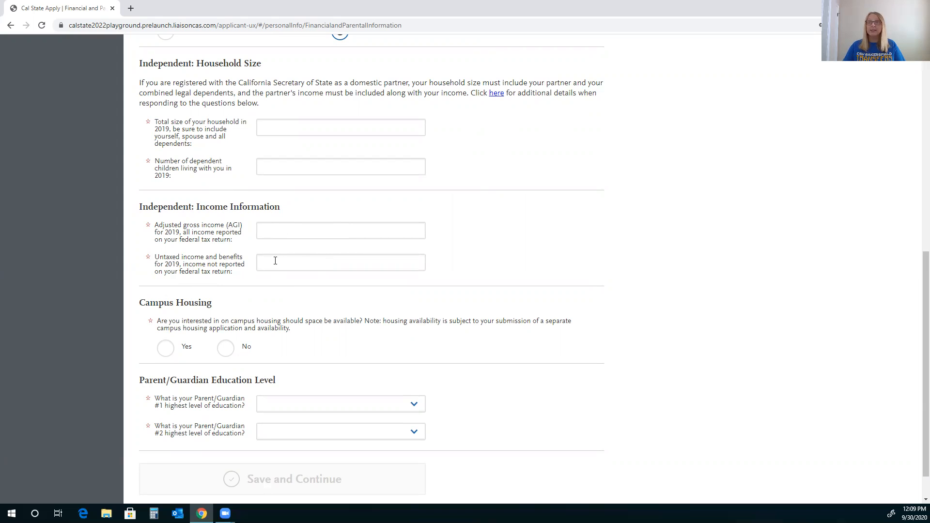
Leave Financial and Parental Information for the application dashboard and open the Colleges Attended section of Academic History
{"action": "scroll", "coordinate": [274, 263], "scroll_direction": "down", "scroll_amount": 1}
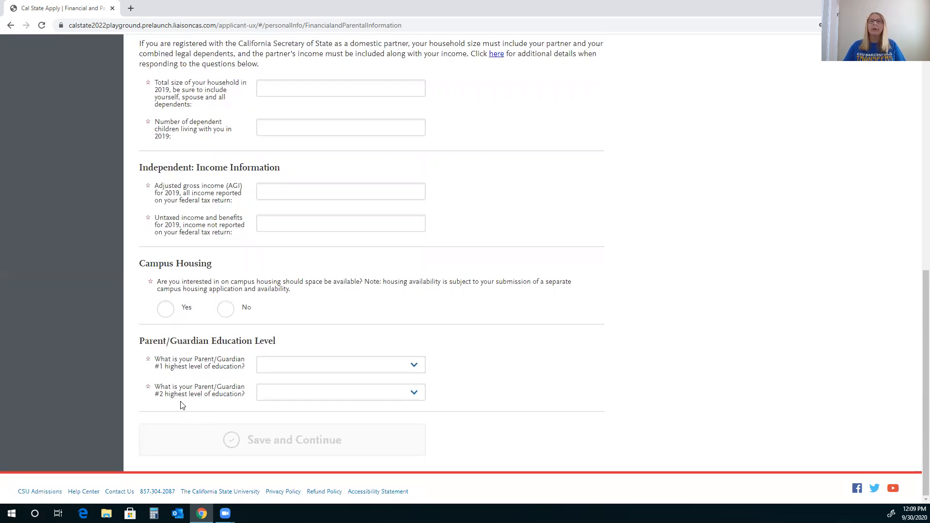
{"action": "scroll", "coordinate": [180, 410], "scroll_direction": "up", "scroll_amount": 6}
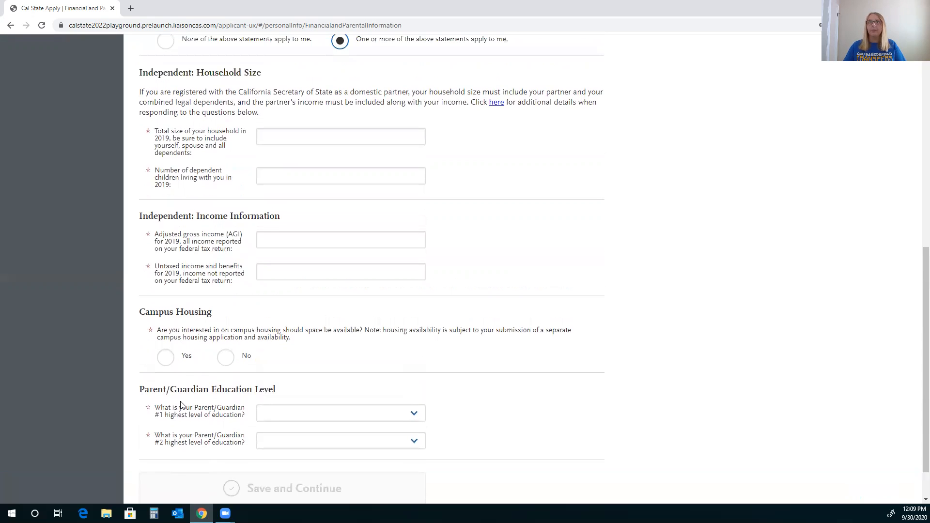
{"action": "scroll", "coordinate": [178, 415], "scroll_direction": "up", "scroll_amount": 4}
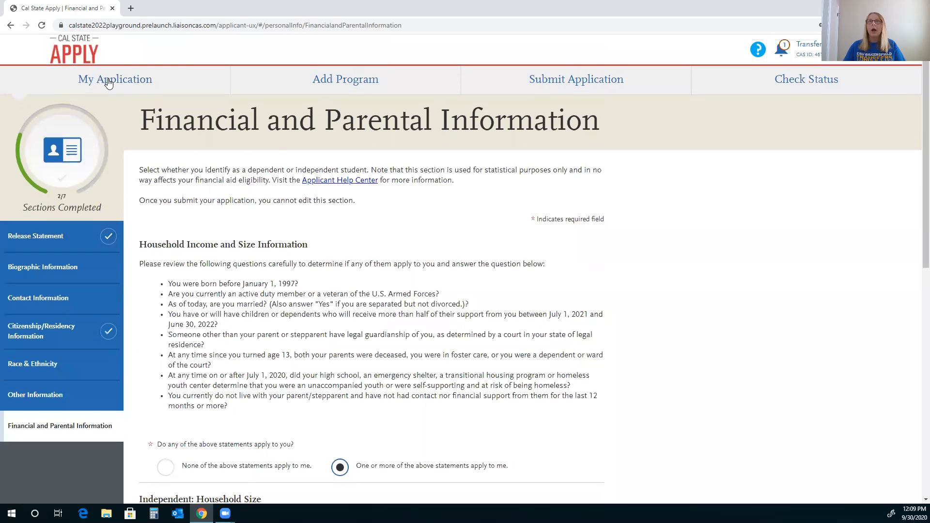
{"action": "left_click", "coordinate": [108, 83]}
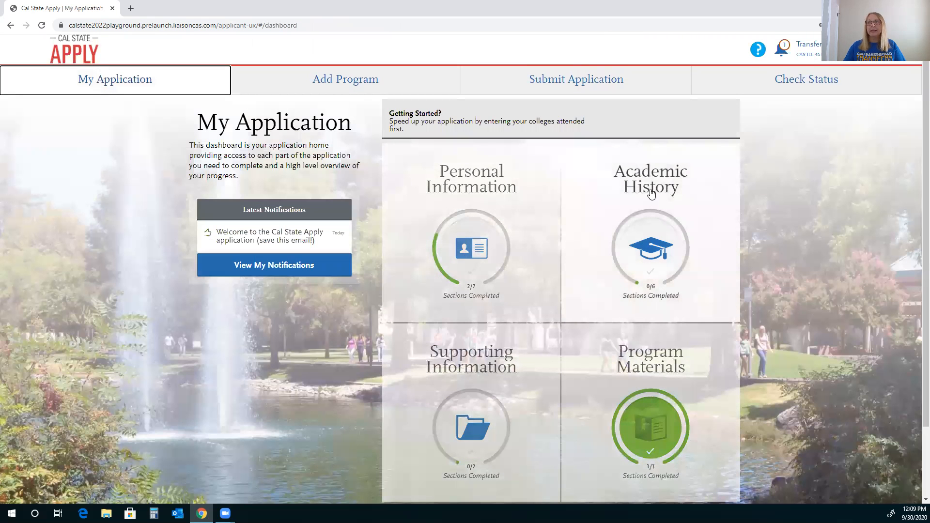
{"action": "left_click", "coordinate": [649, 193]}
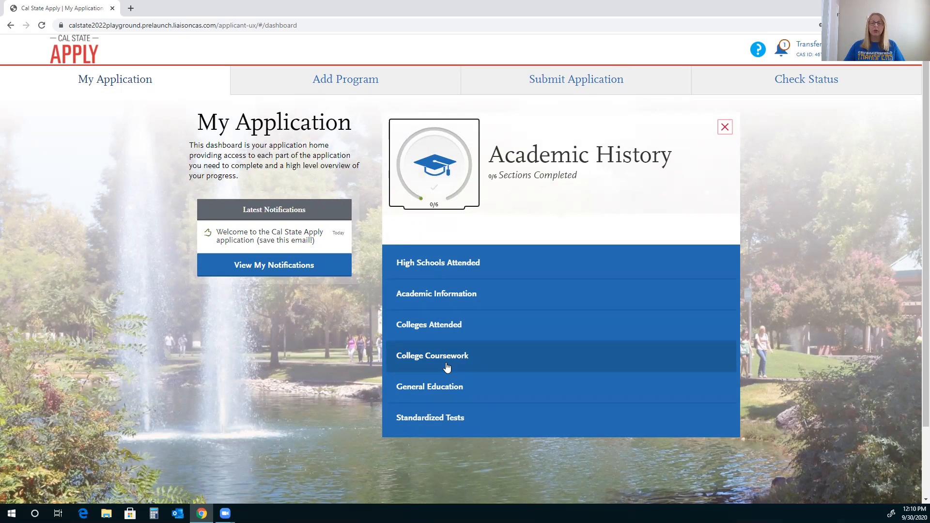
{"action": "left_click", "coordinate": [453, 325]}
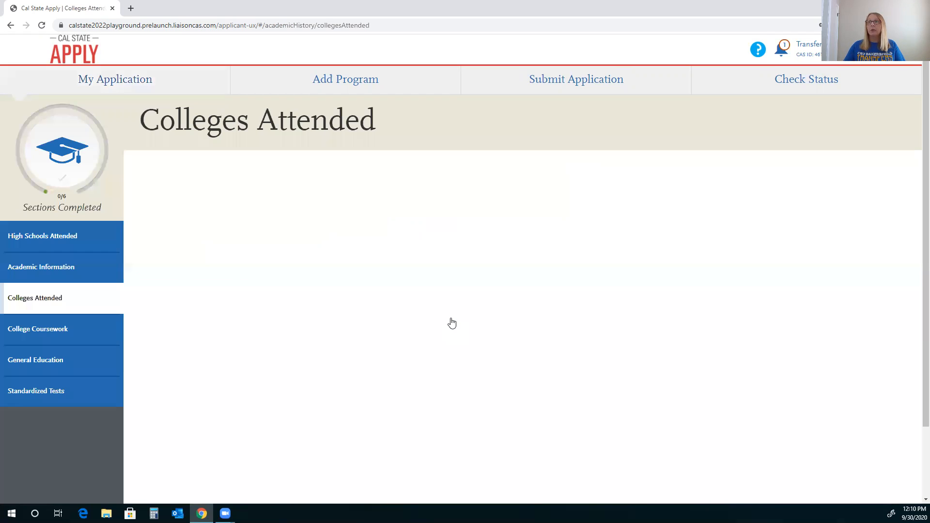
{"action": "scroll", "coordinate": [453, 323], "scroll_direction": "down", "scroll_amount": 2}
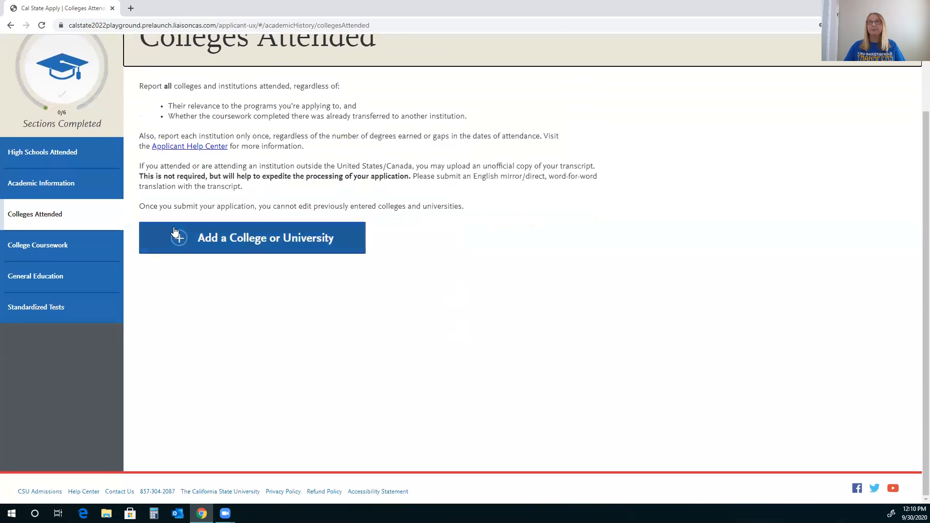
Start a new college entry and choose Bakersfield College as the institution attended
{"action": "left_click", "coordinate": [207, 235]}
{"action": "left_click", "coordinate": [194, 283]}
{"action": "type", "text": "bakers"}
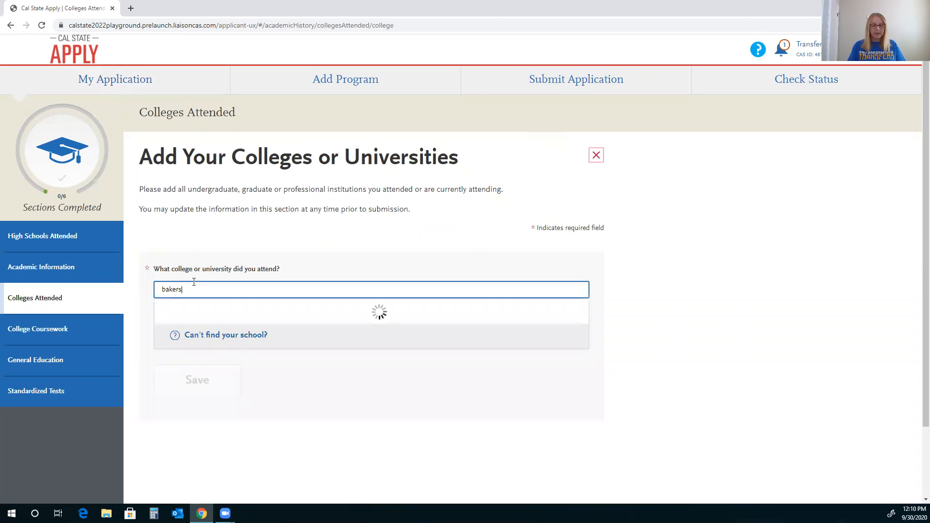
{"action": "type", "text": "field coll"}
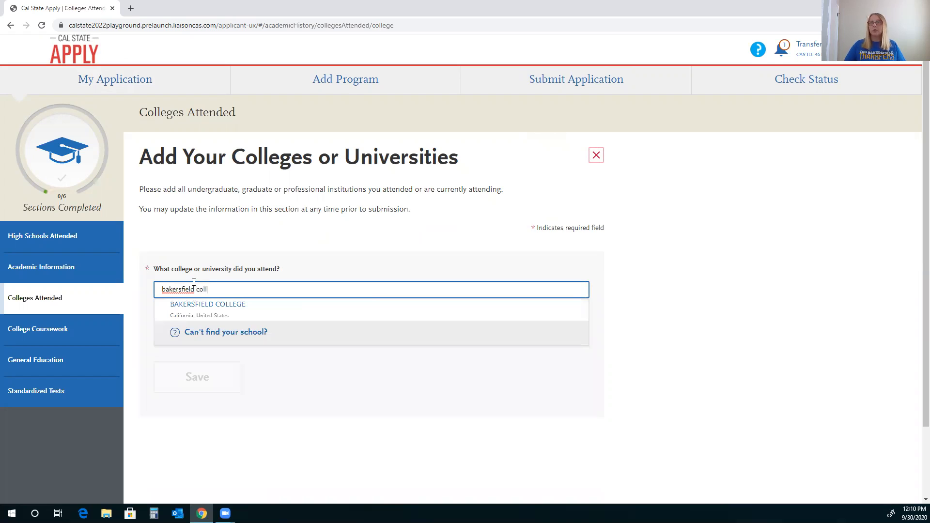
{"action": "left_click", "coordinate": [226, 310]}
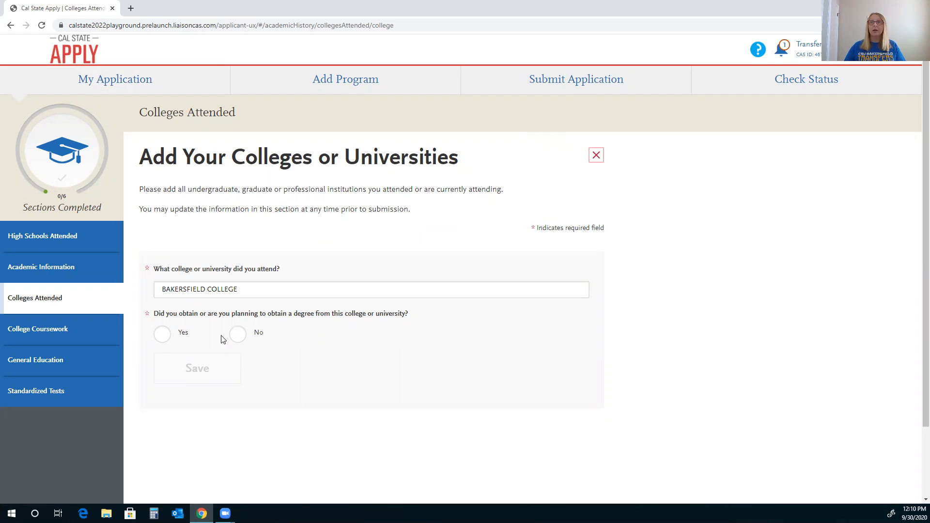
Answer Yes to obtaining or planning a degree from Bakersfield College and mark it as Degree In Progress
{"action": "left_click", "coordinate": [161, 343]}
{"action": "scroll", "coordinate": [165, 346], "scroll_direction": "down", "scroll_amount": 1}
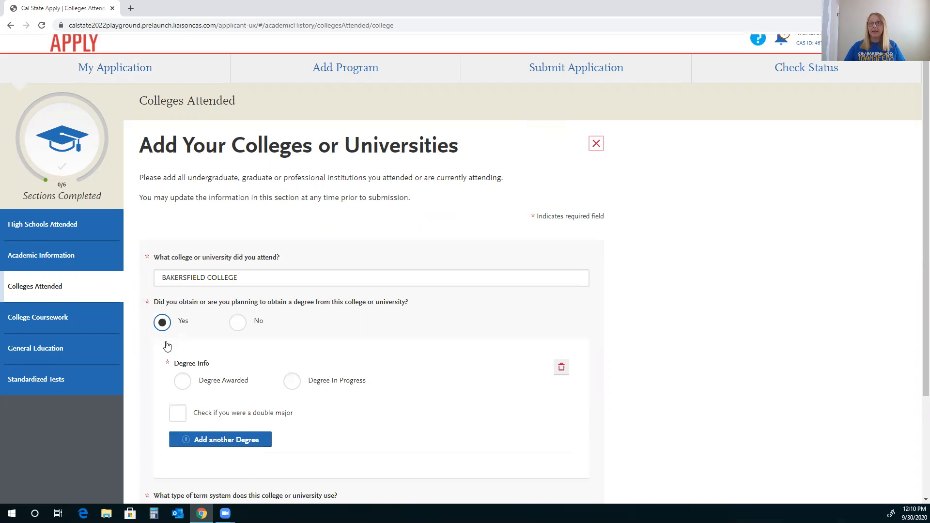
{"action": "left_click", "coordinate": [290, 347]}
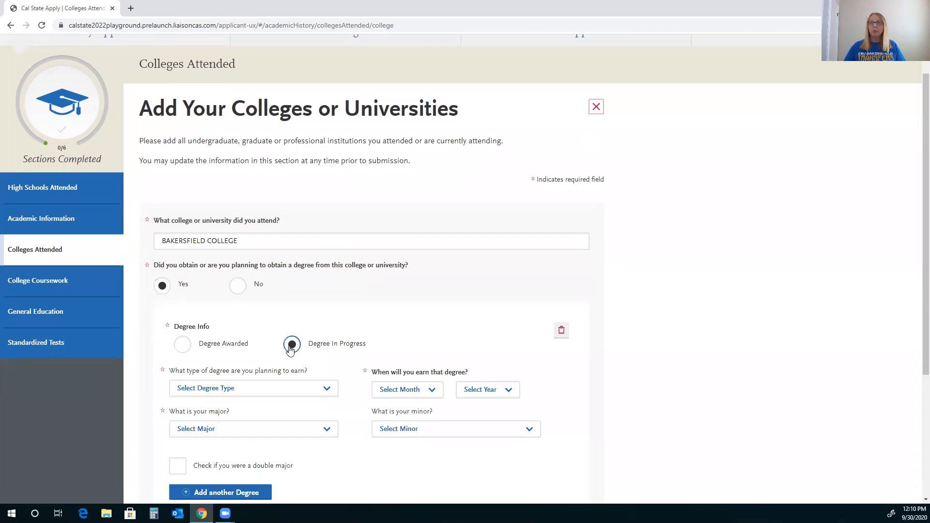
Set the planned degree type to Associate of Arts for Transfer
{"action": "scroll", "coordinate": [252, 314], "scroll_direction": "down", "scroll_amount": 2}
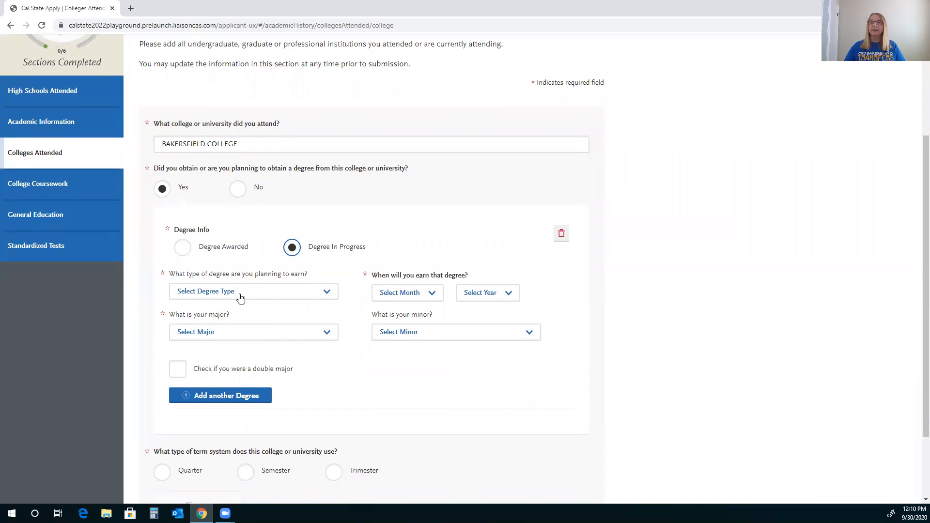
{"action": "left_click", "coordinate": [241, 298]}
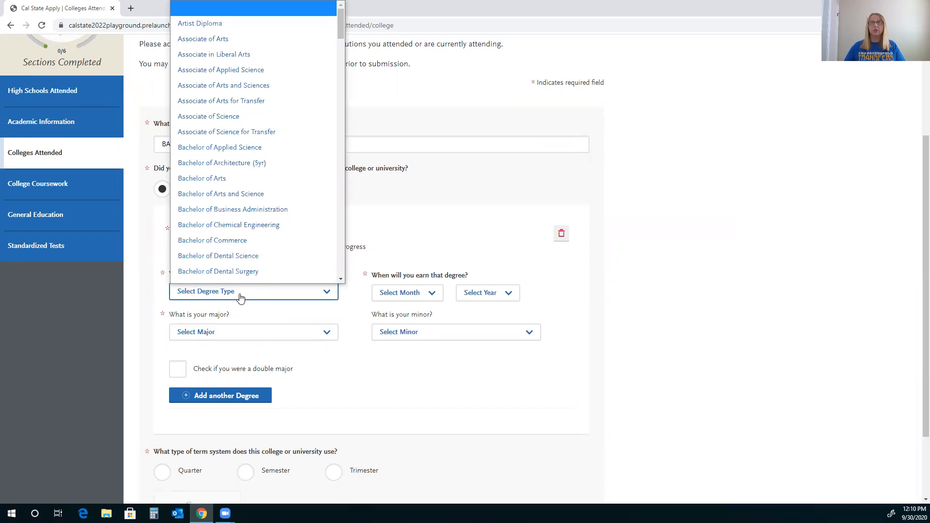
{"action": "scroll", "coordinate": [238, 189], "scroll_direction": "down", "scroll_amount": 1}
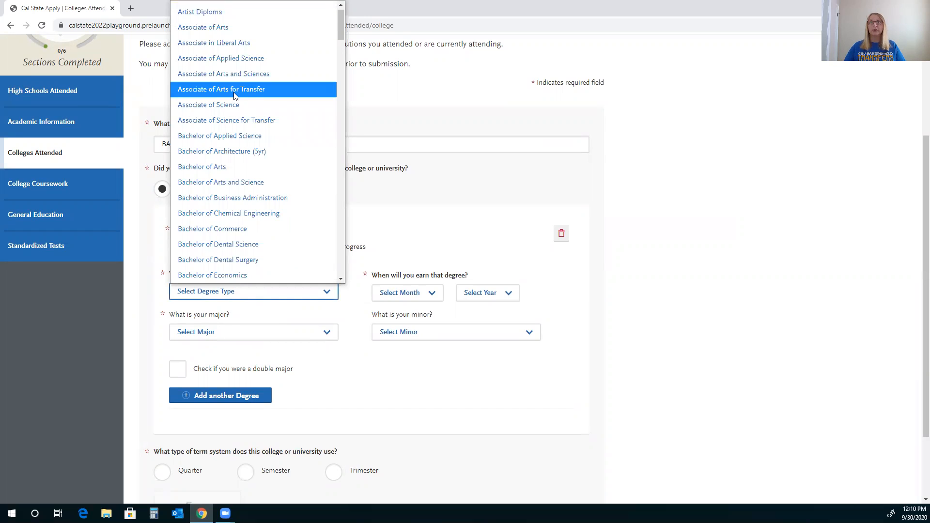
{"action": "scroll", "coordinate": [249, 216], "scroll_direction": "down", "scroll_amount": 2}
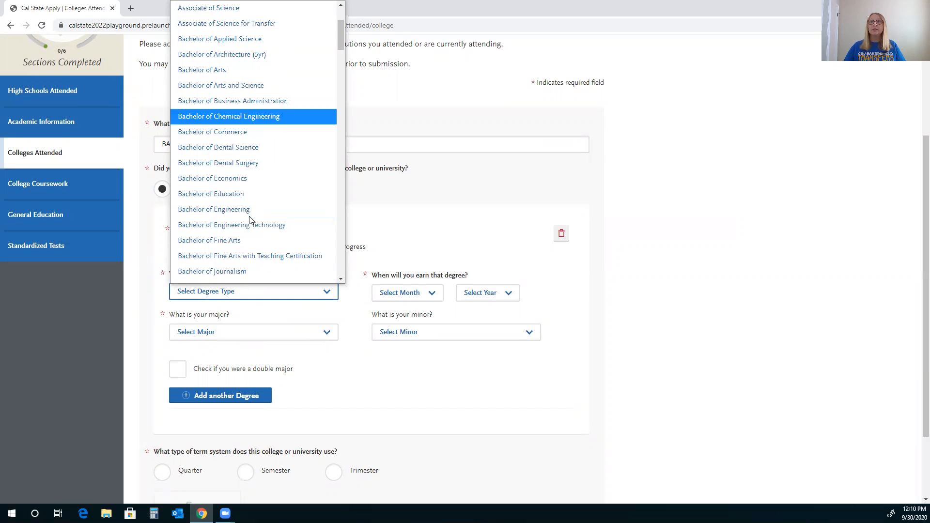
{"action": "scroll", "coordinate": [249, 220], "scroll_direction": "up", "scroll_amount": 3}
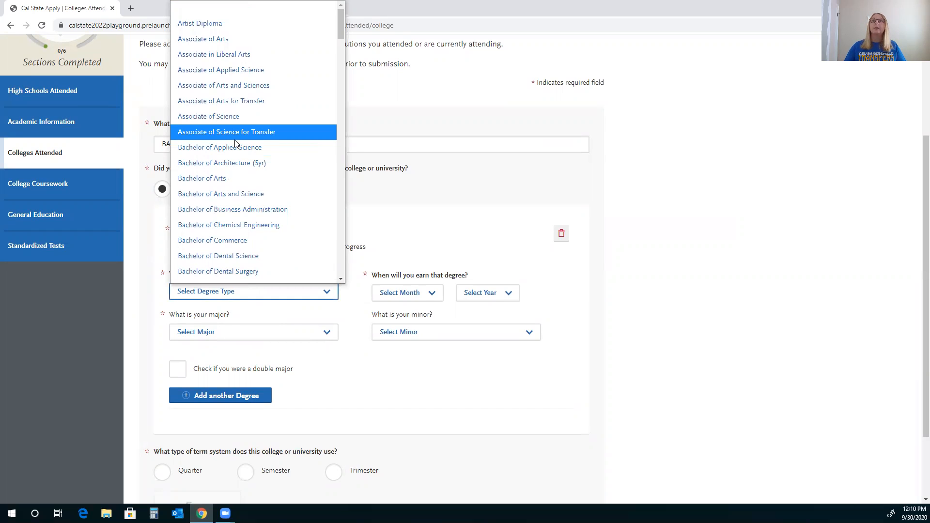
{"action": "left_click", "coordinate": [245, 101]}
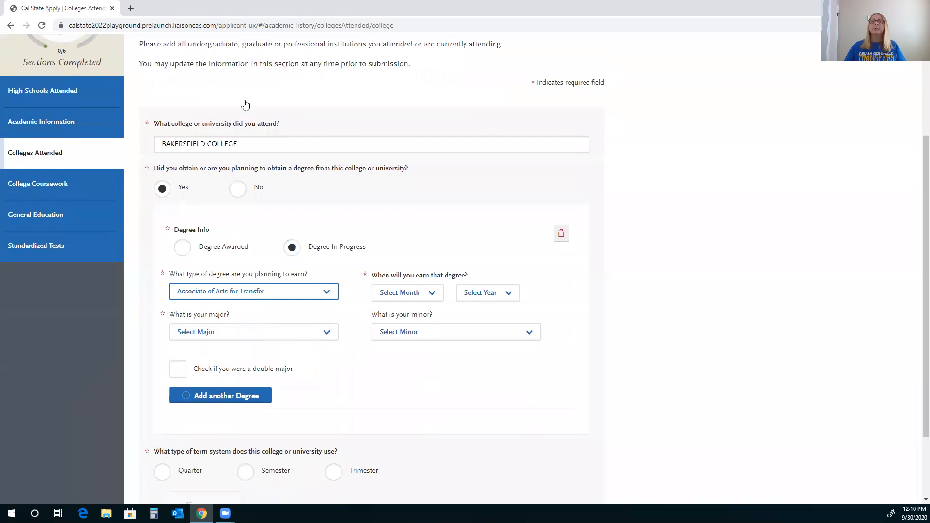
Set the major for the in-progress degree to Elementary Education
{"action": "left_click", "coordinate": [294, 337]}
{"action": "scroll", "coordinate": [272, 253], "scroll_direction": "down", "scroll_amount": 6}
{"action": "scroll", "coordinate": [272, 253], "scroll_direction": "down", "scroll_amount": 15}
{"action": "scroll", "coordinate": [272, 252], "scroll_direction": "down", "scroll_amount": 12}
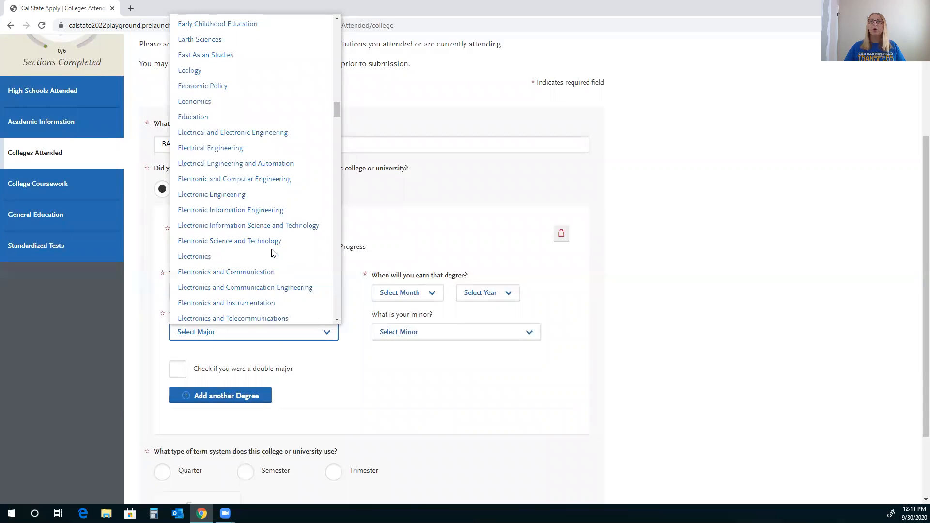
{"action": "scroll", "coordinate": [271, 252], "scroll_direction": "down", "scroll_amount": 4}
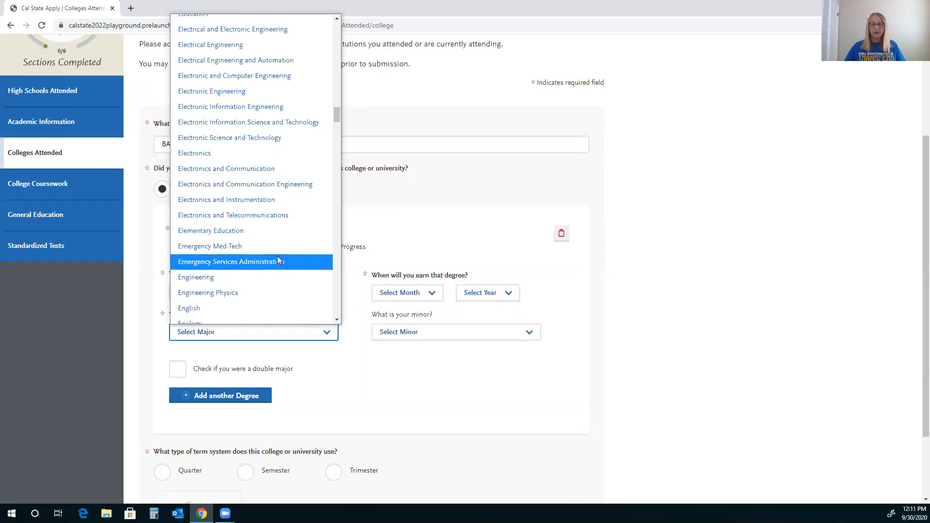
{"action": "key", "text": "m"}
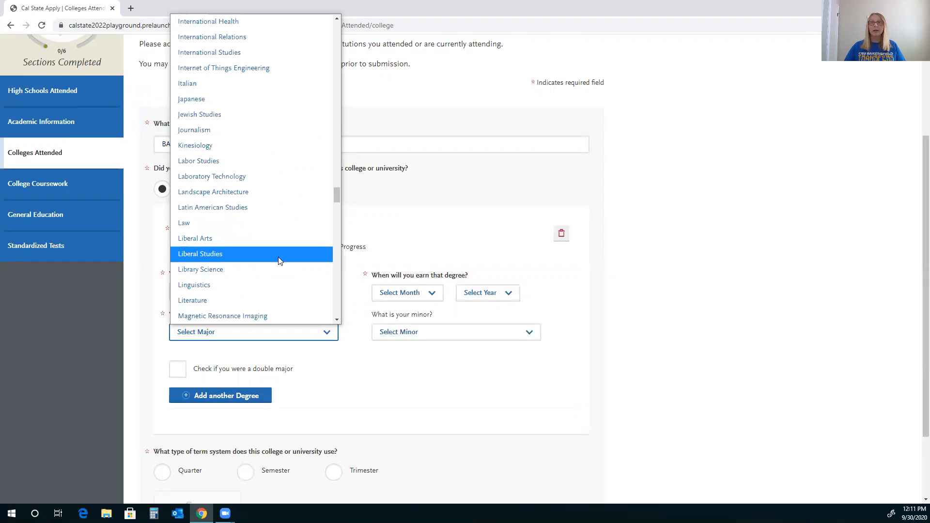
{"action": "key", "text": "e"}
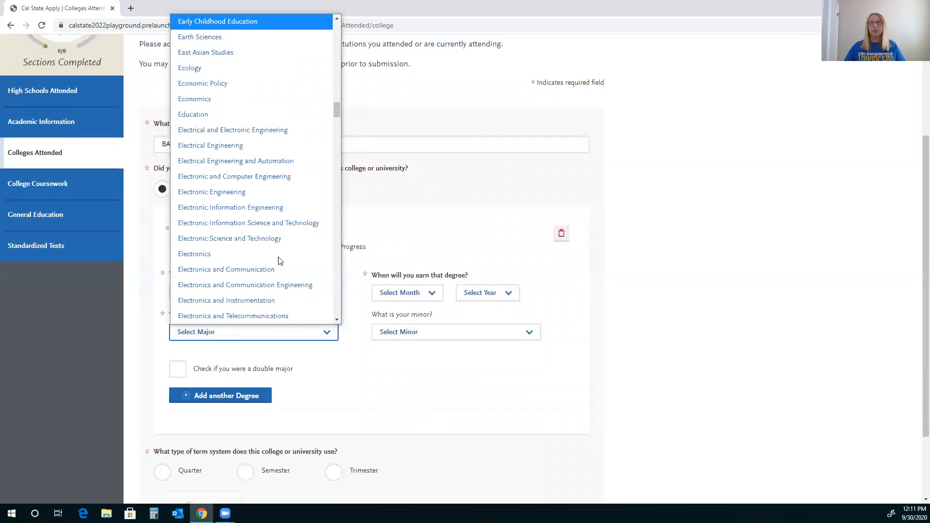
{"action": "scroll", "coordinate": [257, 218], "scroll_direction": "down", "scroll_amount": 2}
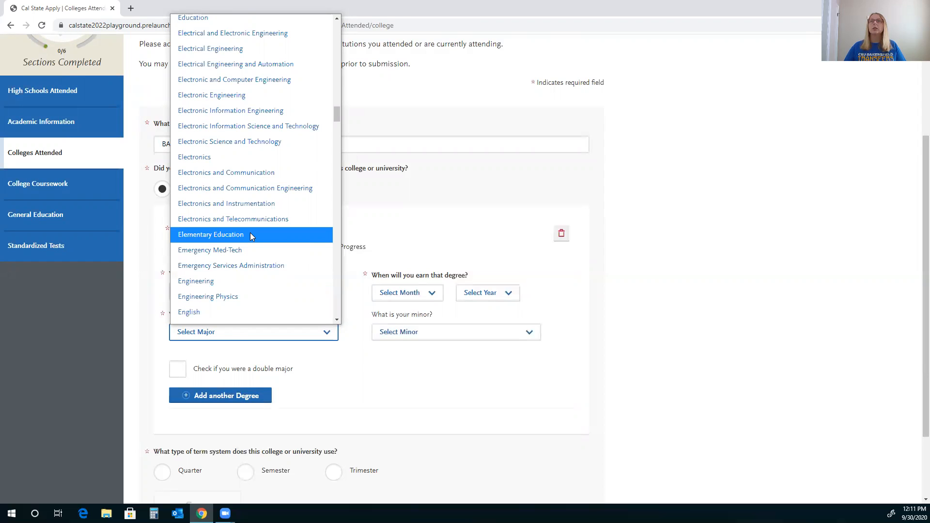
{"action": "left_click", "coordinate": [251, 236]}
Set the date the degree will be earned to May 2021
{"action": "left_click", "coordinate": [421, 294]}
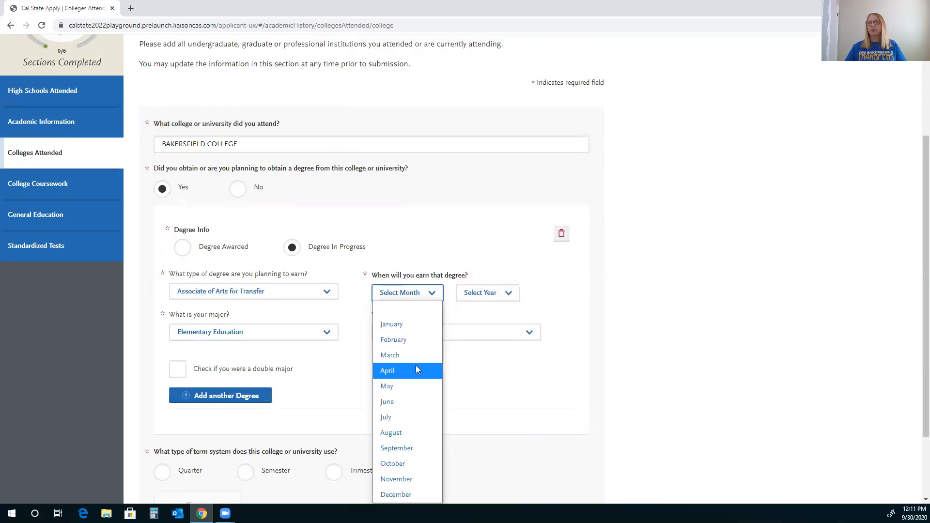
{"action": "left_click", "coordinate": [409, 387]}
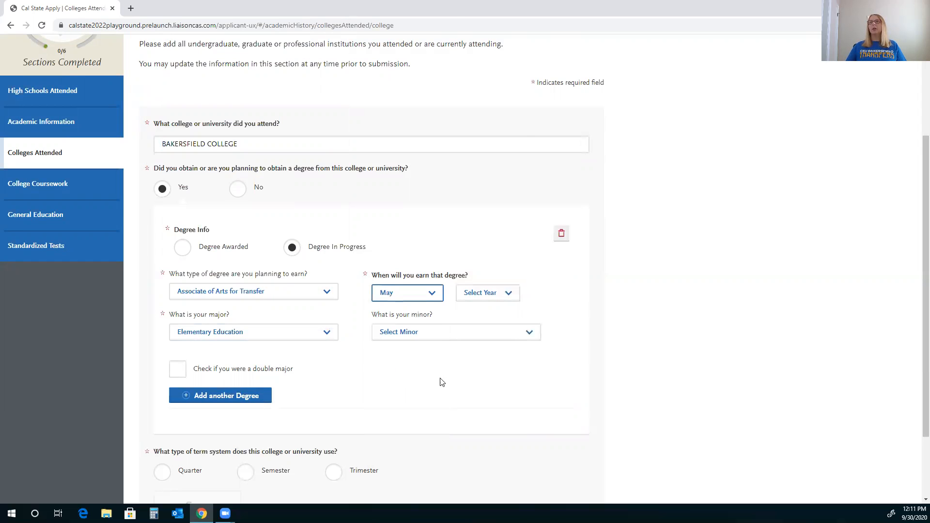
{"action": "left_click", "coordinate": [504, 296]}
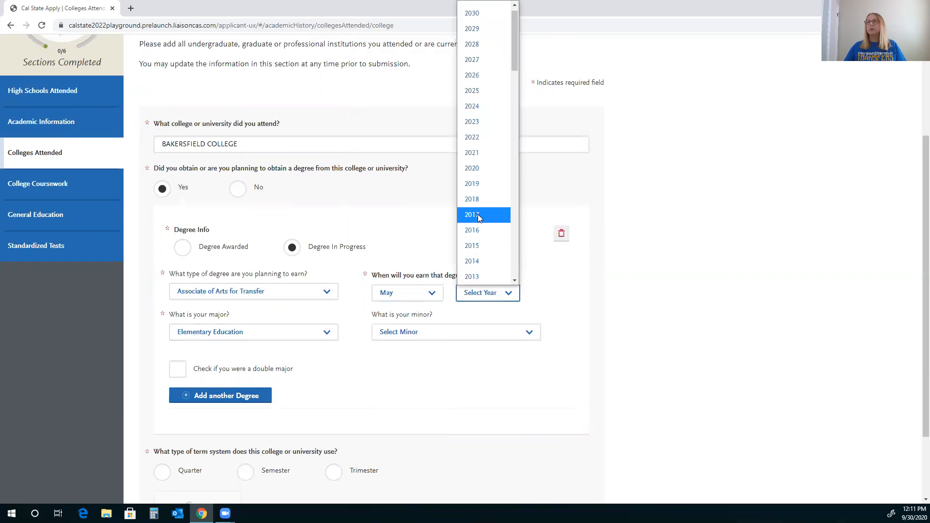
{"action": "left_click", "coordinate": [478, 154]}
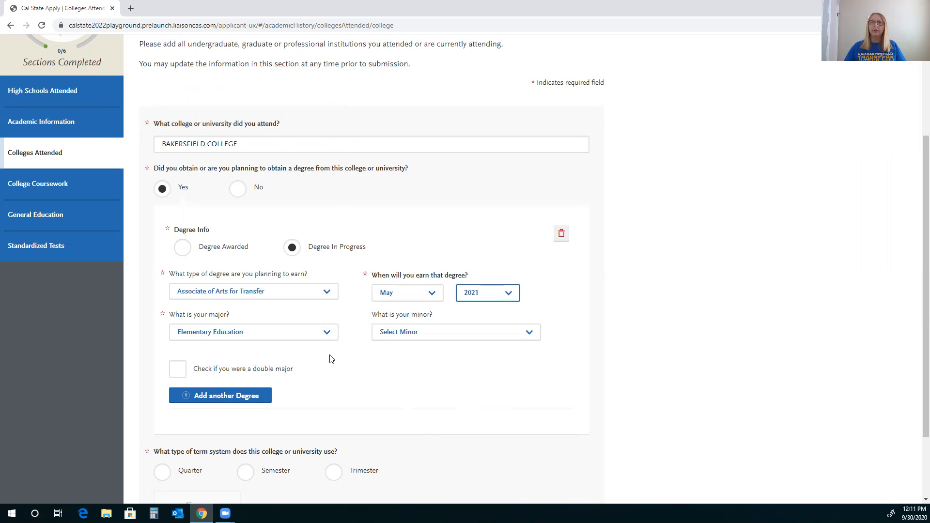
Set the term system used by Bakersfield College to Semester
{"action": "scroll", "coordinate": [485, 310], "scroll_direction": "down", "scroll_amount": 1}
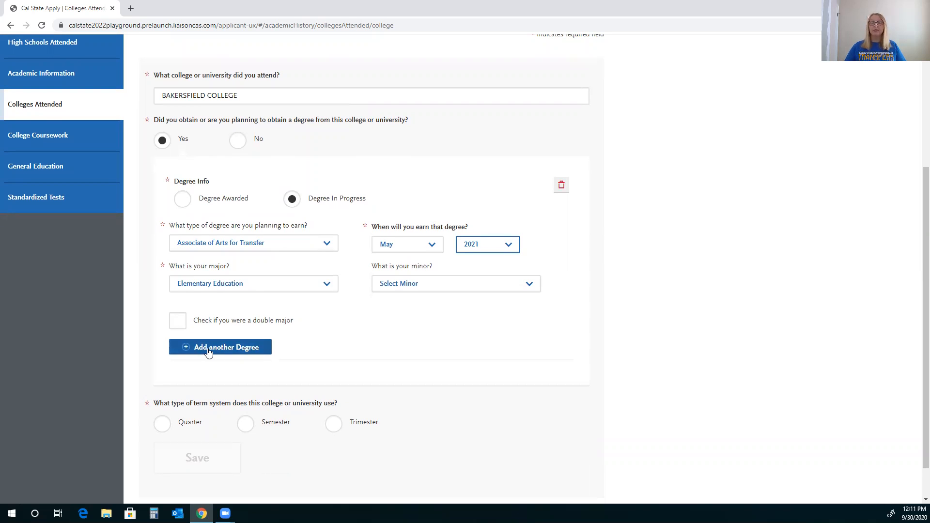
{"action": "scroll", "coordinate": [208, 352], "scroll_direction": "down", "scroll_amount": 1}
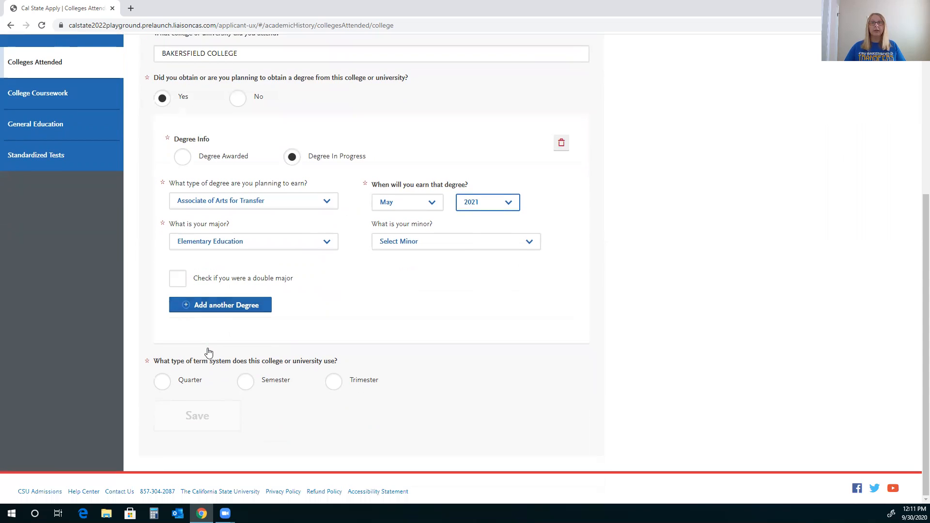
{"action": "left_click", "coordinate": [249, 386]}
Set the first semester attended at Bakersfield College to Fall, August 2018
{"action": "scroll", "coordinate": [249, 386], "scroll_direction": "down", "scroll_amount": 2}
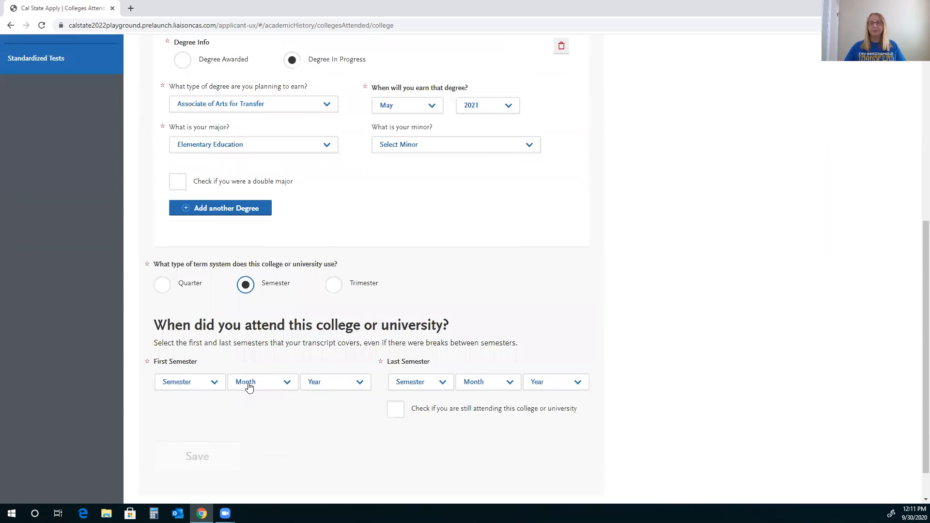
{"action": "scroll", "coordinate": [247, 385], "scroll_direction": "down", "scroll_amount": 1}
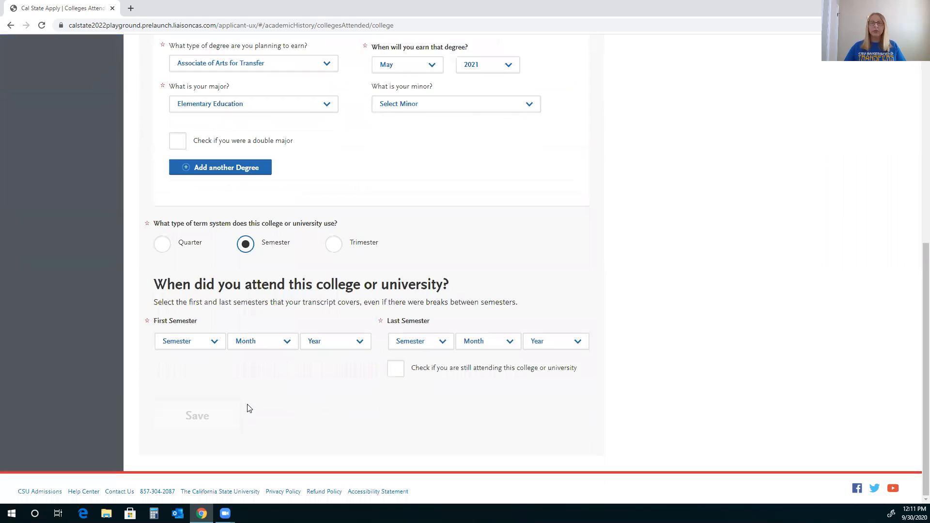
{"action": "left_click", "coordinate": [181, 347]}
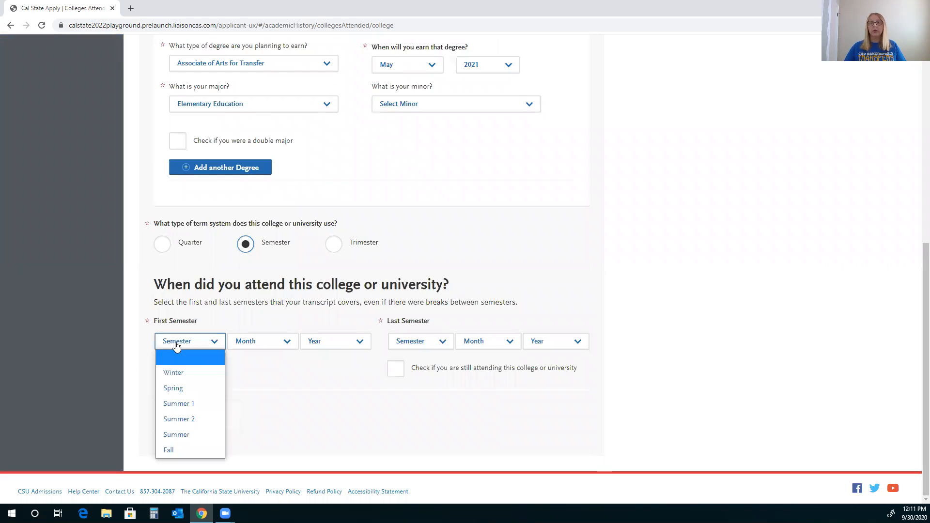
{"action": "left_click", "coordinate": [183, 451]}
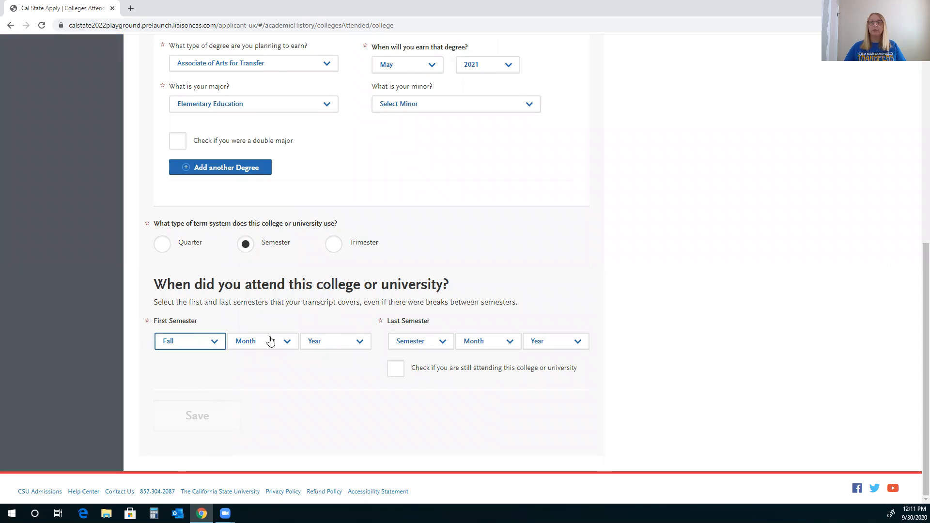
{"action": "left_click", "coordinate": [269, 342]}
{"action": "left_click", "coordinate": [285, 264]}
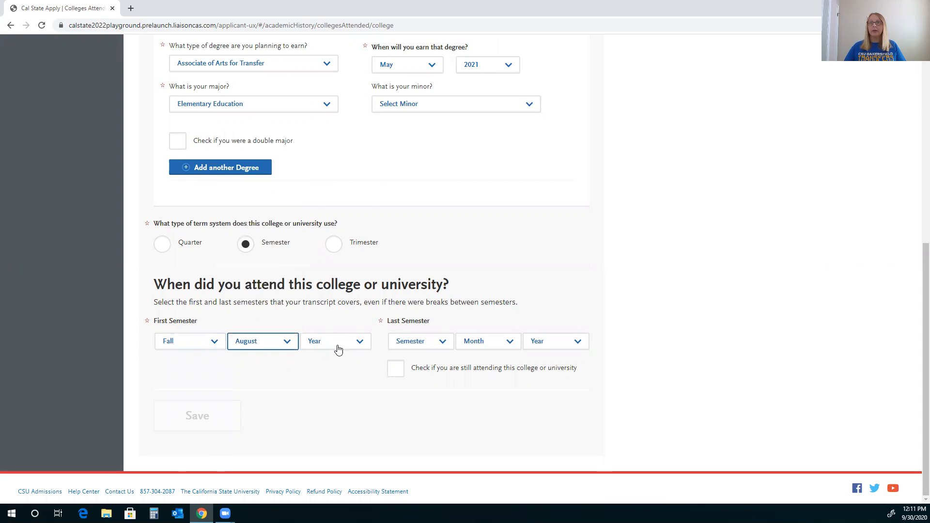
{"action": "left_click", "coordinate": [338, 349]}
{"action": "scroll", "coordinate": [332, 273], "scroll_direction": "down", "scroll_amount": 2}
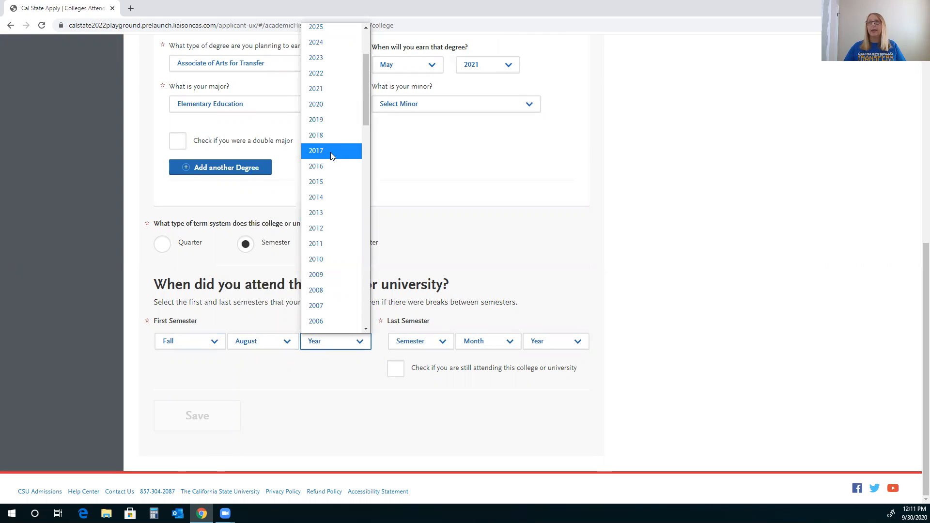
{"action": "left_click", "coordinate": [325, 138]}
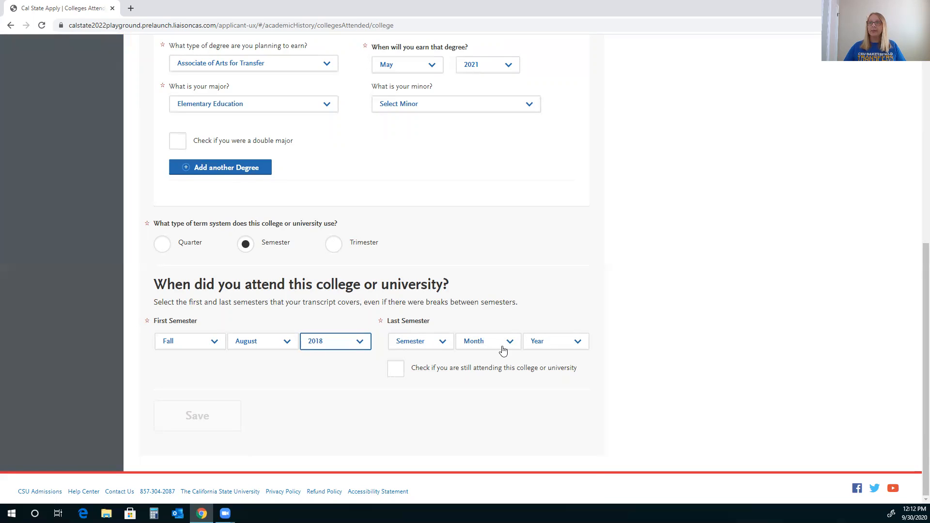
Mark Bakersfield College as still being attended and save the college entry
{"action": "left_click", "coordinate": [396, 372]}
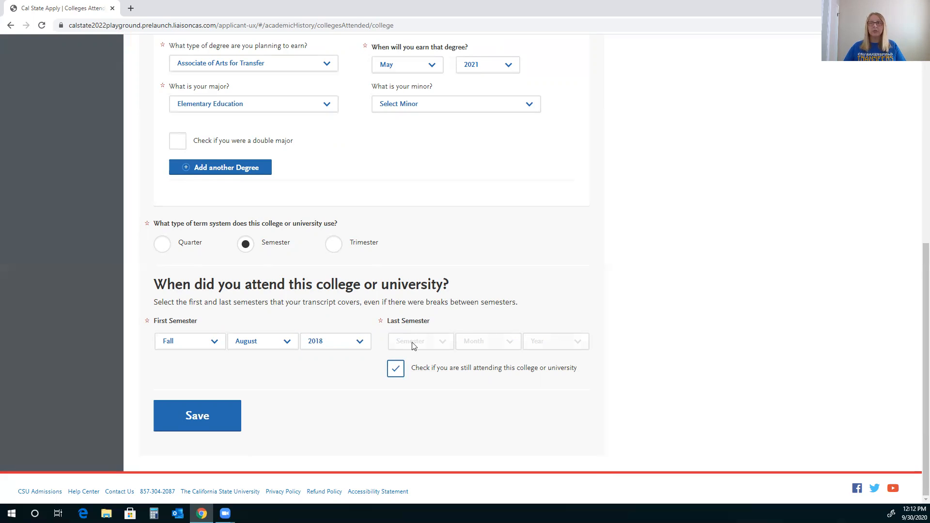
{"action": "left_click", "coordinate": [222, 417]}
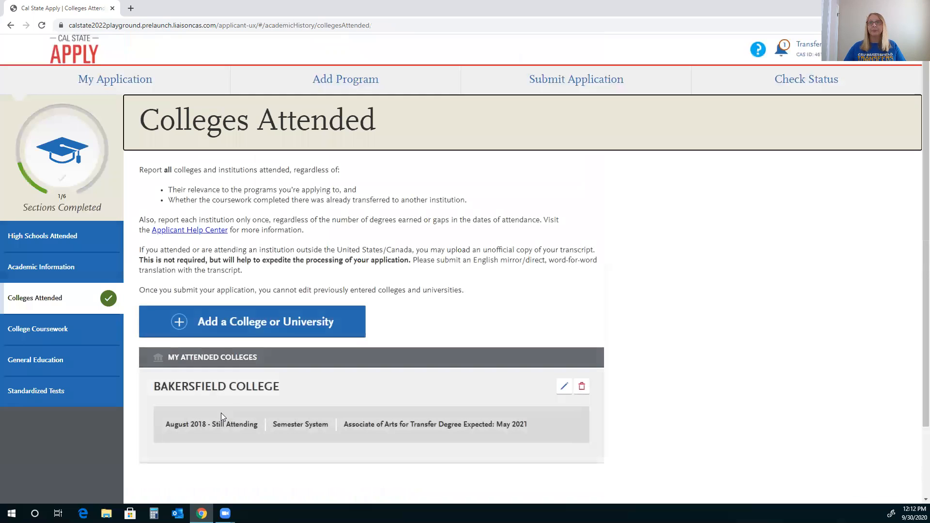
Add another attended college and choose Porterville College as the institution
{"action": "scroll", "coordinate": [308, 406], "scroll_direction": "down", "scroll_amount": 2}
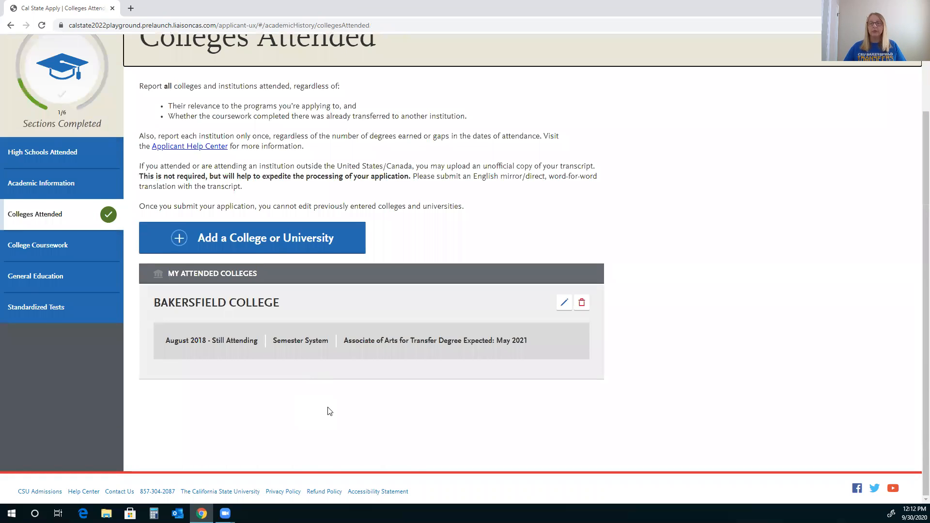
{"action": "left_click", "coordinate": [258, 249]}
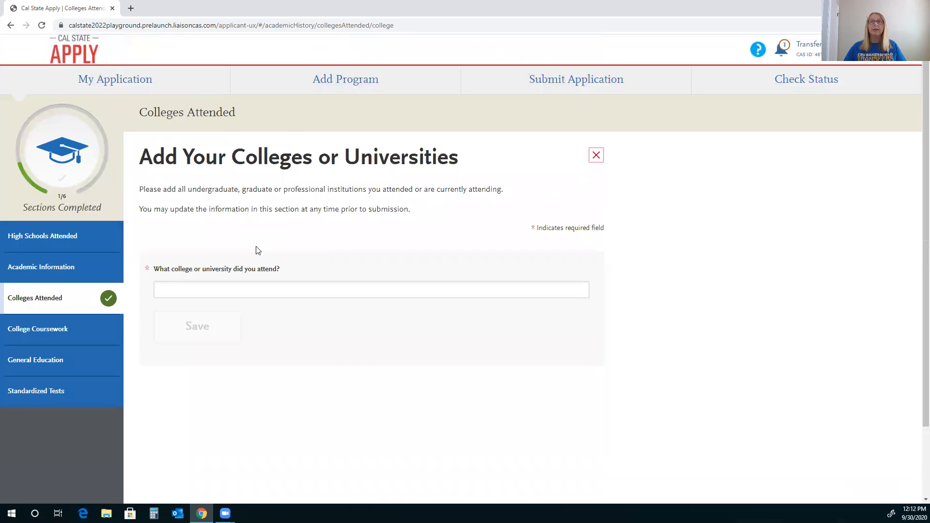
{"action": "left_click", "coordinate": [249, 286]}
{"action": "type", "text": "porterville"}
{"action": "left_click", "coordinate": [264, 312]}
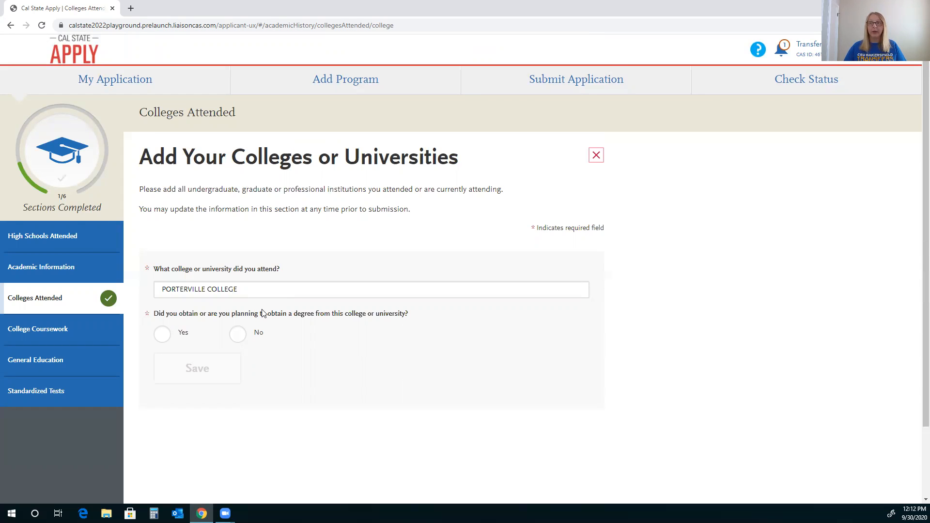
Indicate that no degree is planned from Porterville College and set its term system to Semester
{"action": "scroll", "coordinate": [299, 327], "scroll_direction": "down", "scroll_amount": 1}
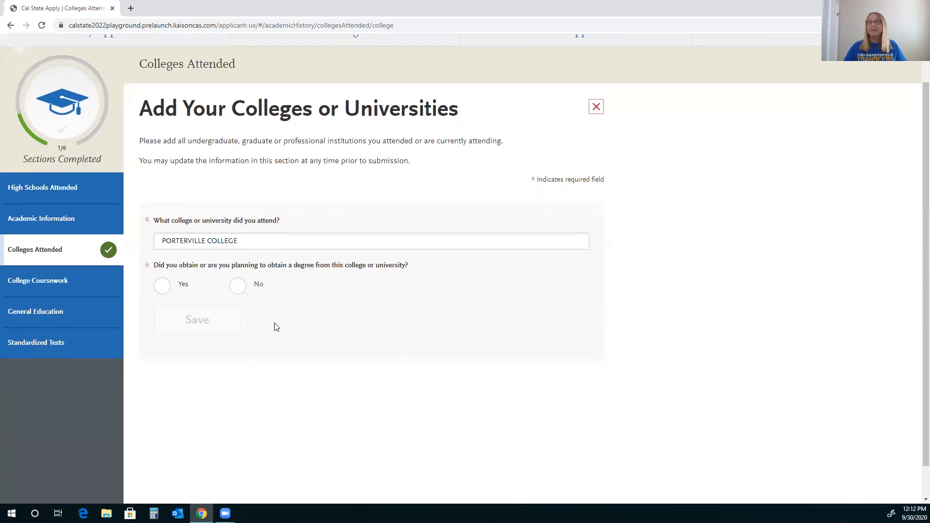
{"action": "left_click", "coordinate": [241, 287]}
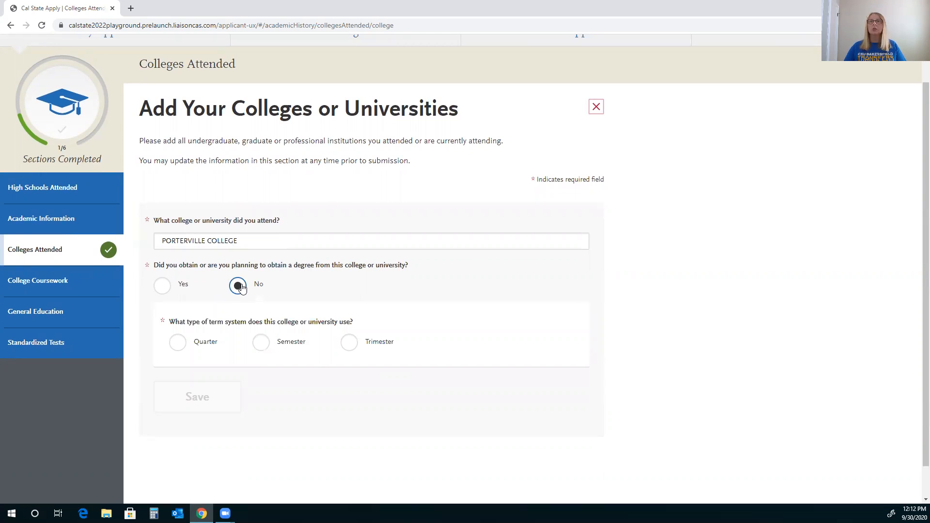
{"action": "left_click", "coordinate": [263, 346]}
Set the first semester attended at Porterville College to Summer 1, June 2019
{"action": "scroll", "coordinate": [261, 346], "scroll_direction": "down", "scroll_amount": 3}
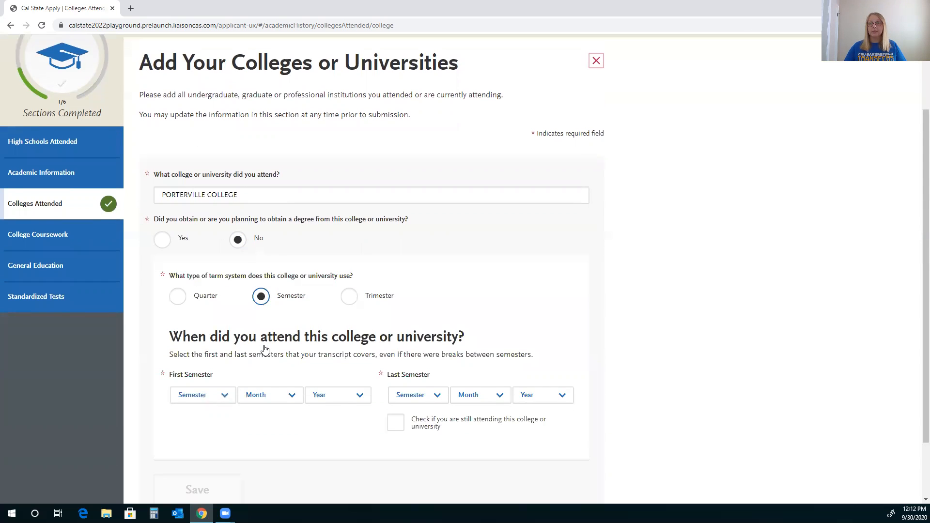
{"action": "left_click", "coordinate": [203, 324]}
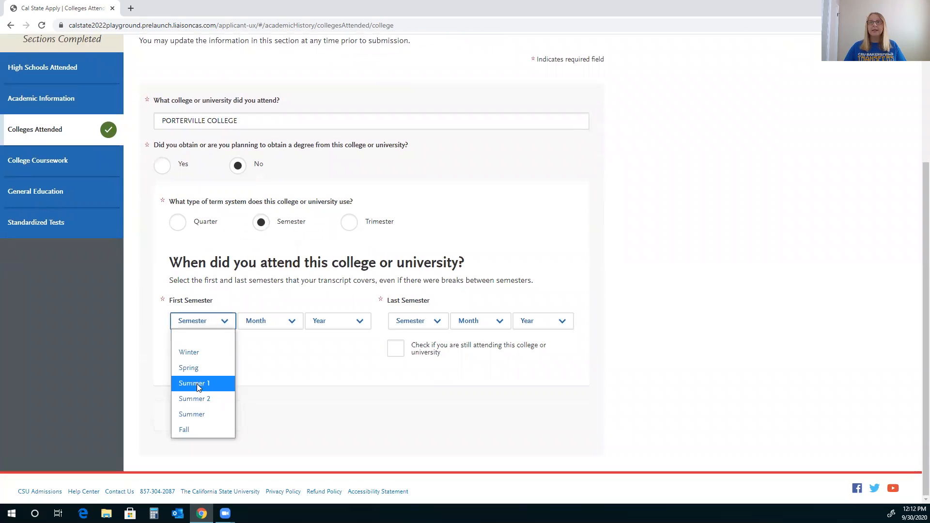
{"action": "left_click", "coordinate": [194, 383]}
{"action": "left_click", "coordinate": [262, 328]}
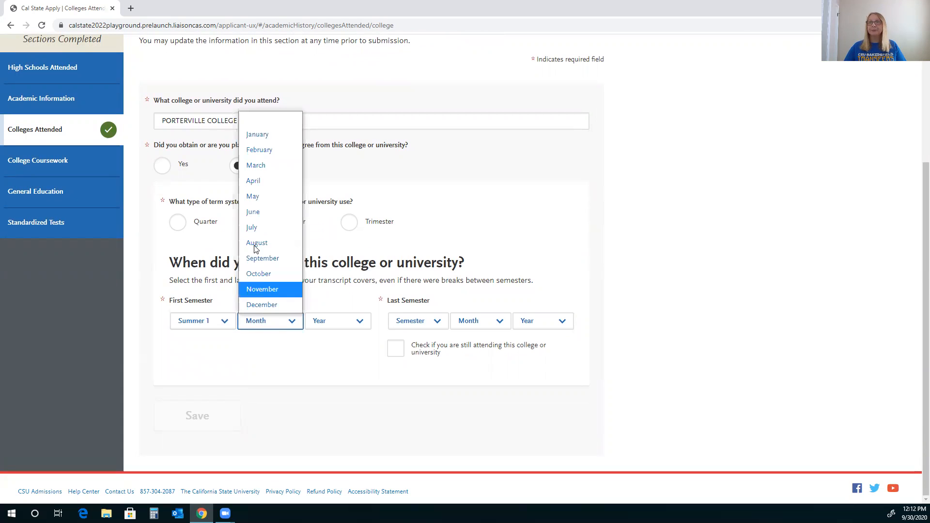
{"action": "left_click", "coordinate": [258, 216]}
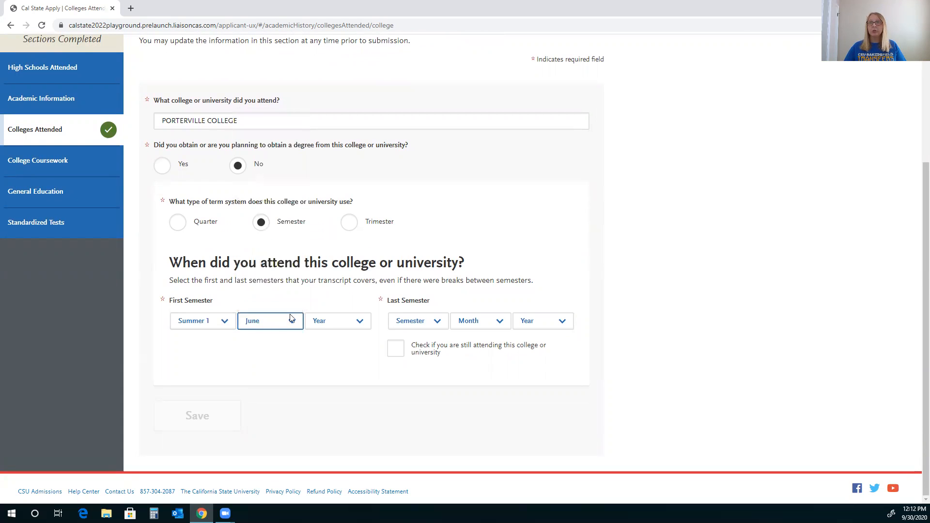
{"action": "left_click", "coordinate": [320, 324]}
{"action": "left_click", "coordinate": [321, 197]}
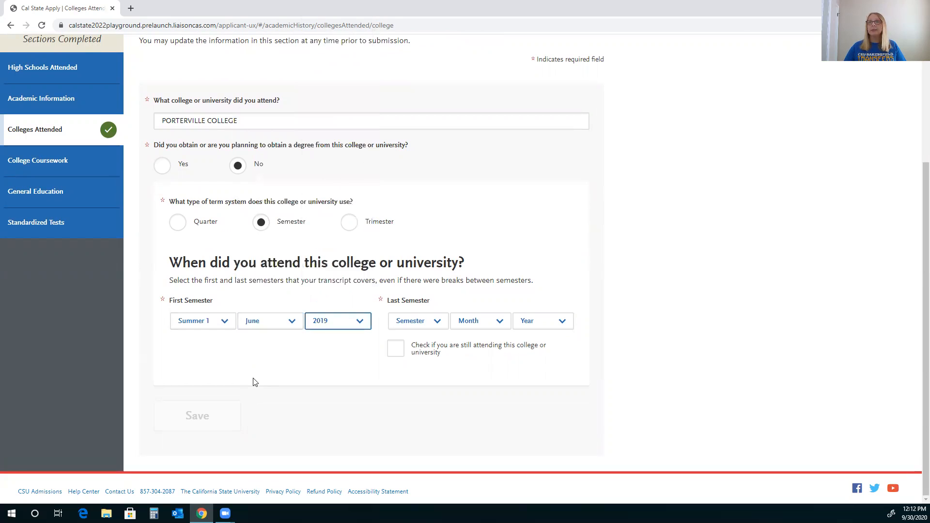
Set the last semester at Porterville College to Summer 1, August 2019, and save the college entry
{"action": "left_click", "coordinate": [426, 323]}
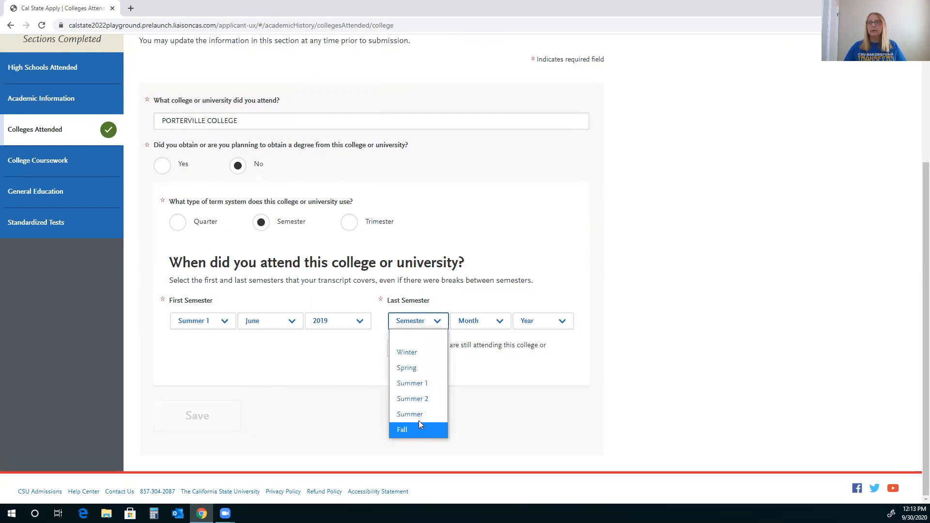
{"action": "left_click", "coordinate": [414, 384]}
{"action": "left_click", "coordinate": [476, 323]}
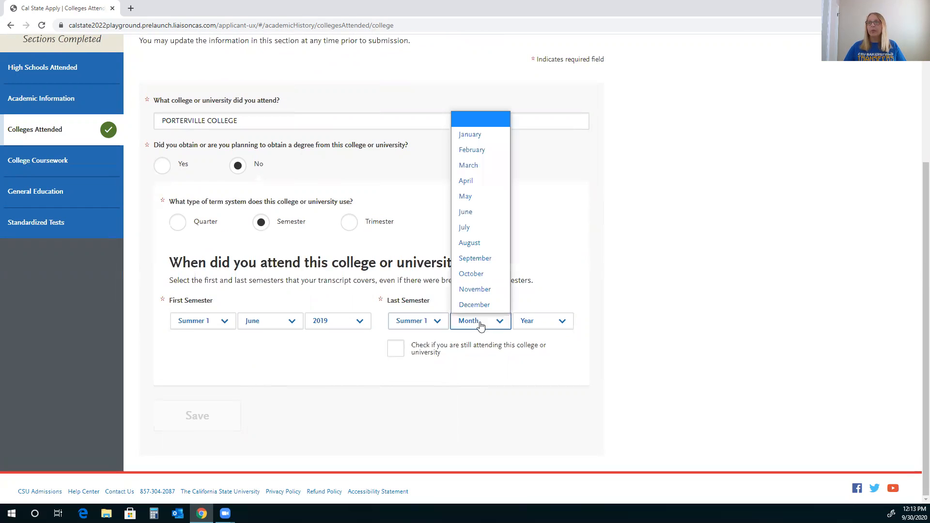
{"action": "left_click", "coordinate": [477, 243]}
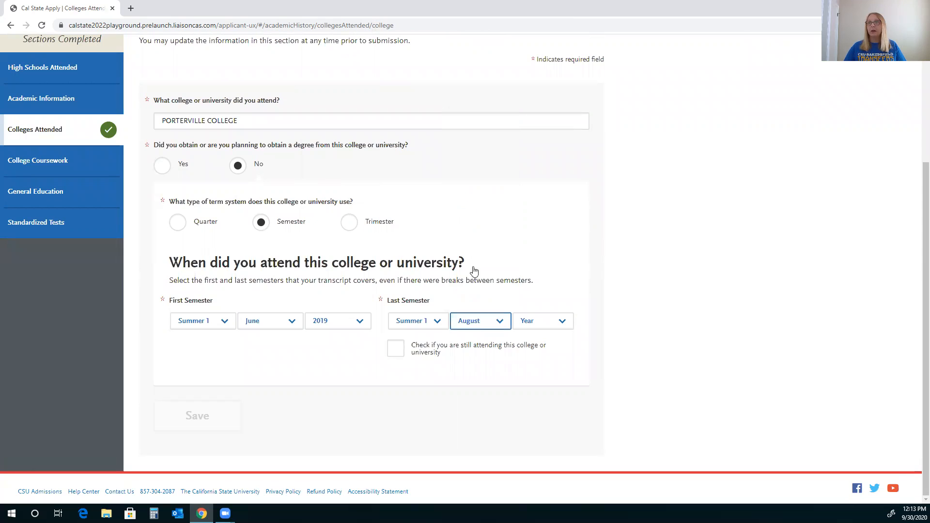
{"action": "left_click", "coordinate": [527, 325]}
{"action": "left_click", "coordinate": [546, 208]}
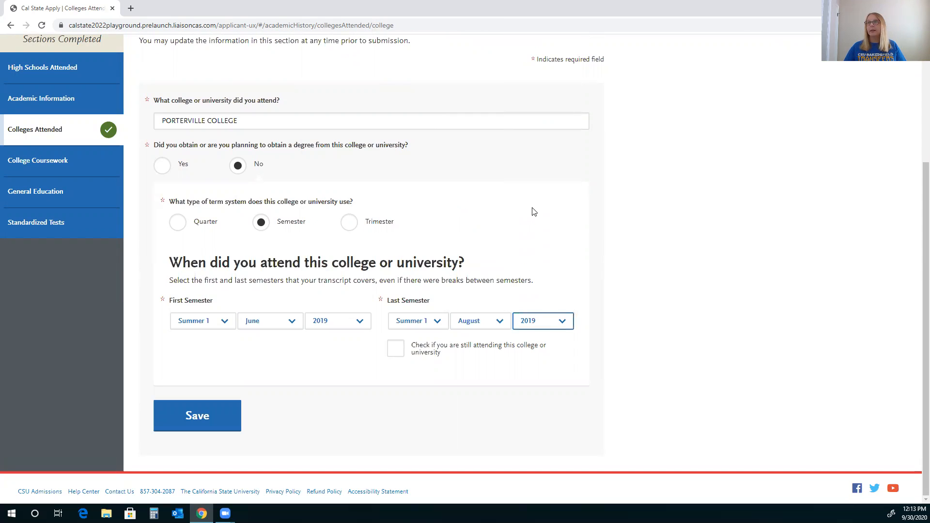
{"action": "left_click", "coordinate": [216, 416]}
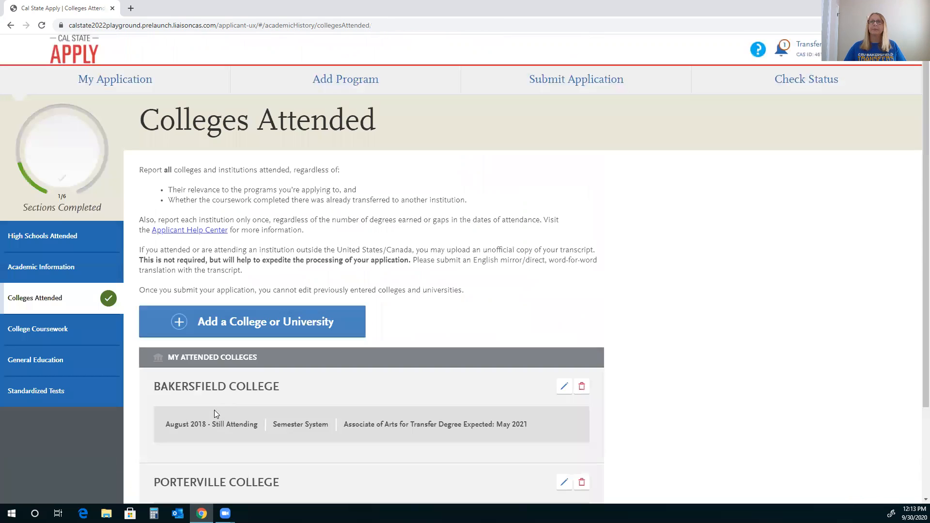
Open the College Coursework section and review its instructions for entering transcripts
{"action": "scroll", "coordinate": [214, 410], "scroll_direction": "down", "scroll_amount": 3}
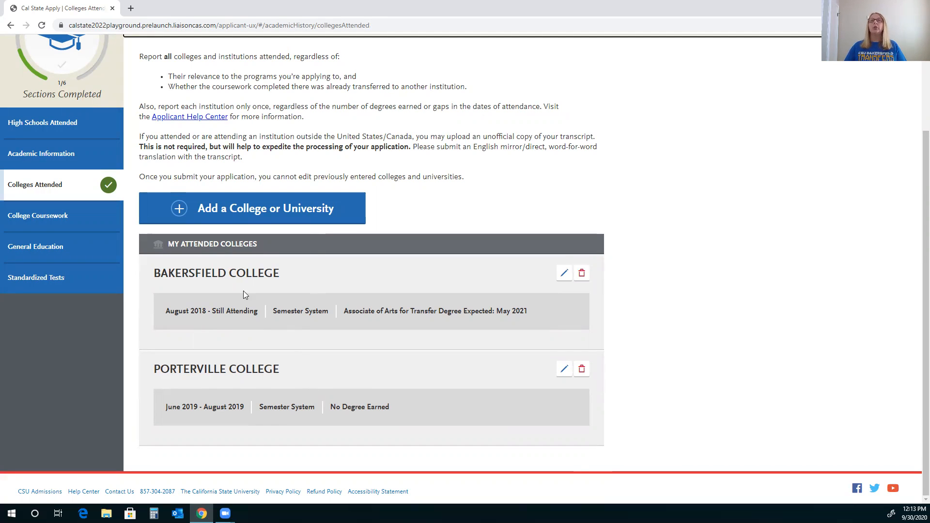
{"action": "left_click", "coordinate": [66, 217]}
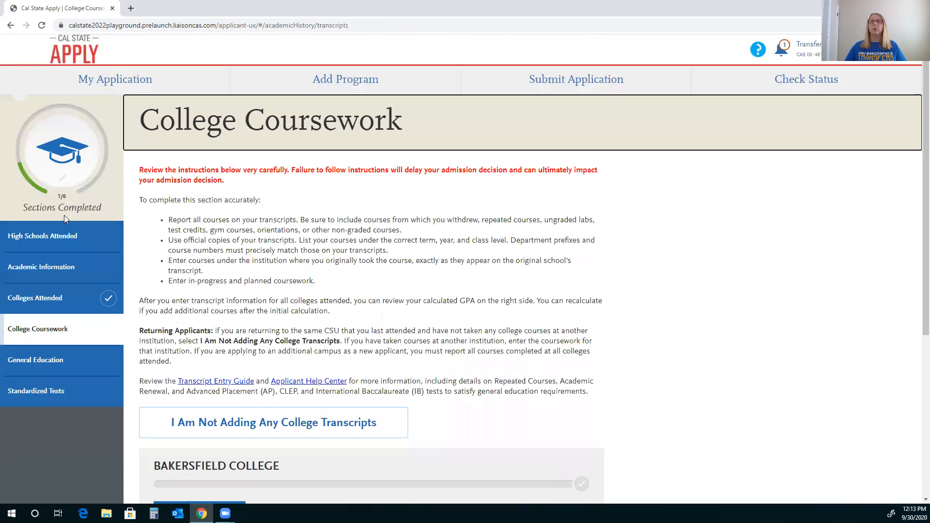
{"action": "scroll", "coordinate": [431, 286], "scroll_direction": "down", "scroll_amount": 2}
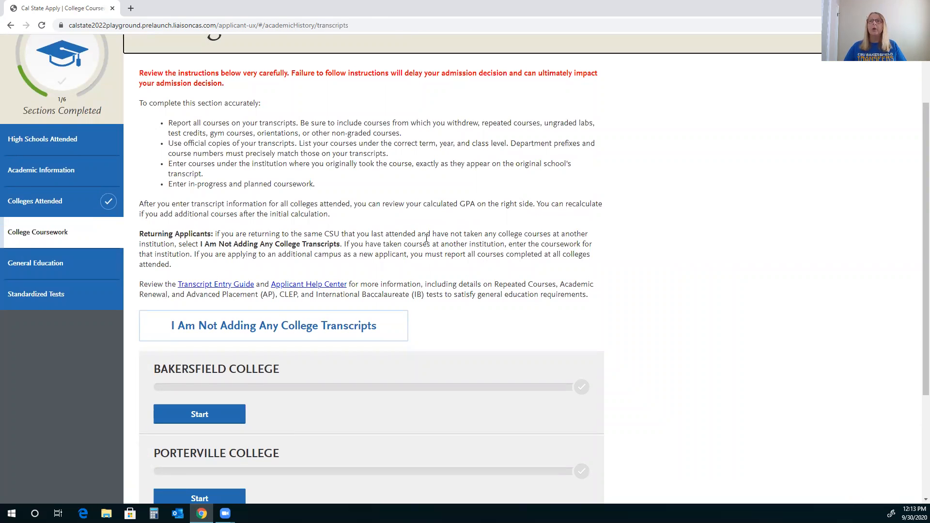
{"action": "scroll", "coordinate": [426, 238], "scroll_direction": "down", "scroll_amount": 1}
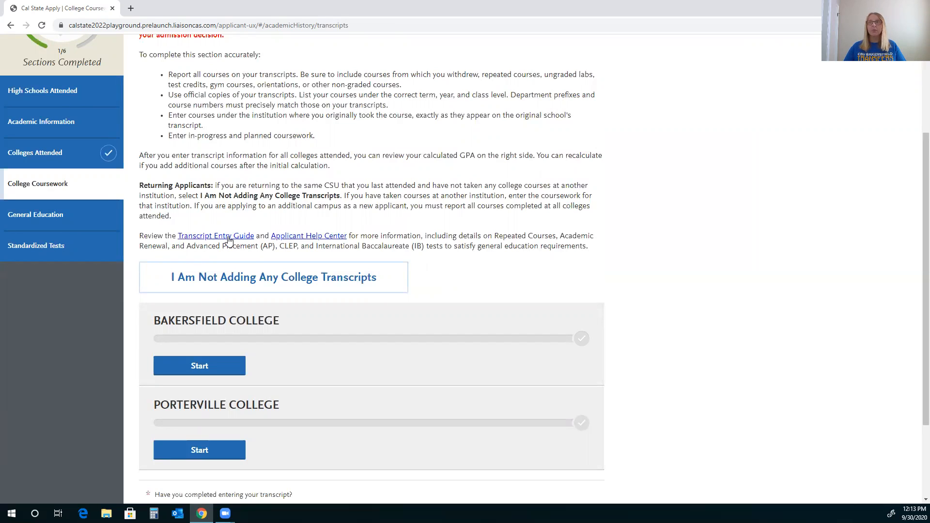
{"action": "scroll", "coordinate": [229, 241], "scroll_direction": "down", "scroll_amount": 2}
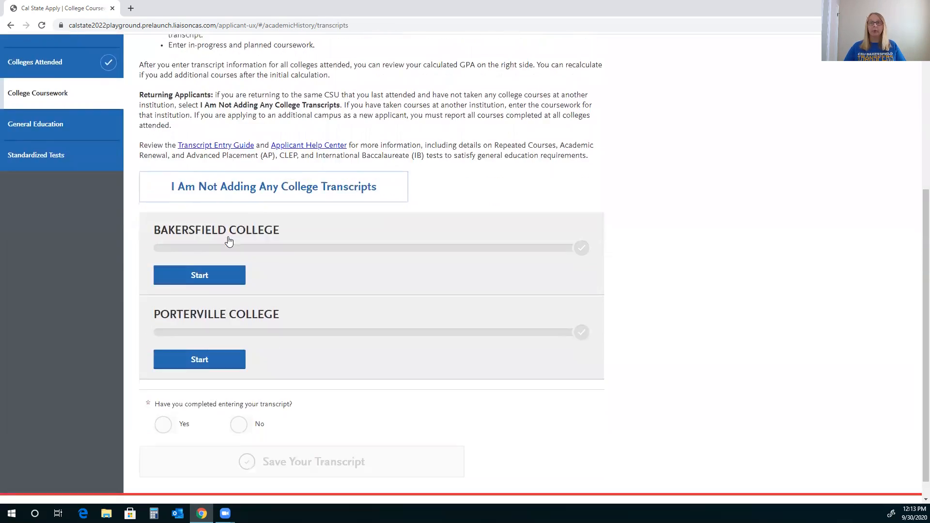
Start the Bakersfield College transcript and add a semester to it
{"action": "left_click", "coordinate": [200, 269]}
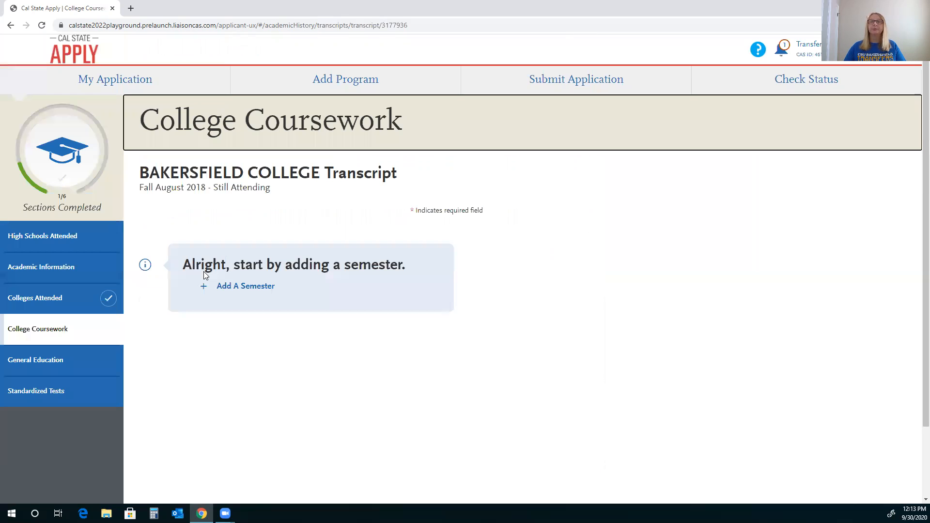
{"action": "scroll", "coordinate": [203, 274], "scroll_direction": "down", "scroll_amount": 1}
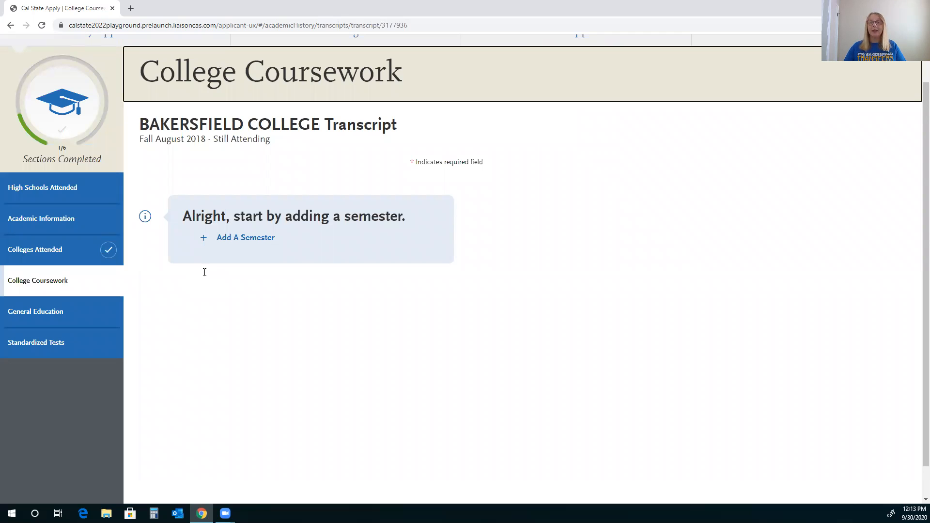
{"action": "left_click", "coordinate": [247, 238]}
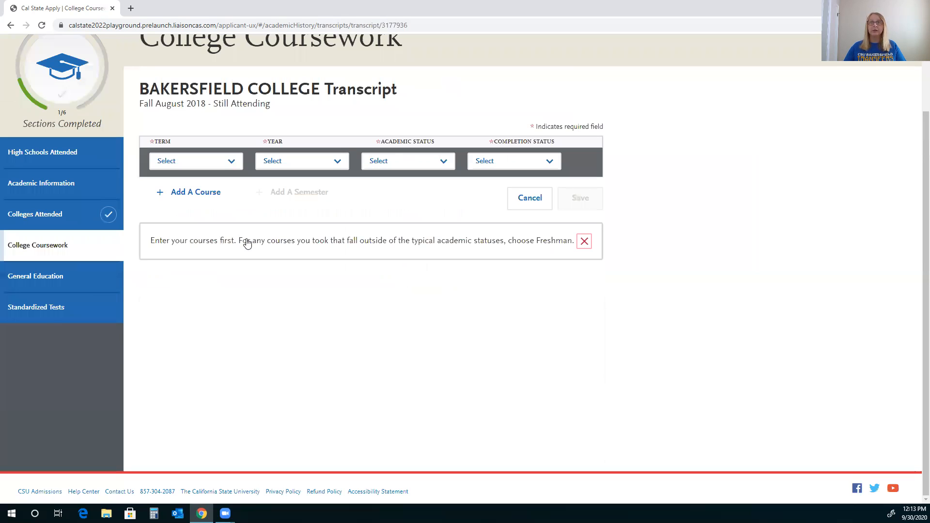
Set the new Bakersfield College semester to Fall 2018 with academic status Freshman and completion status Completed
{"action": "left_click", "coordinate": [230, 163]}
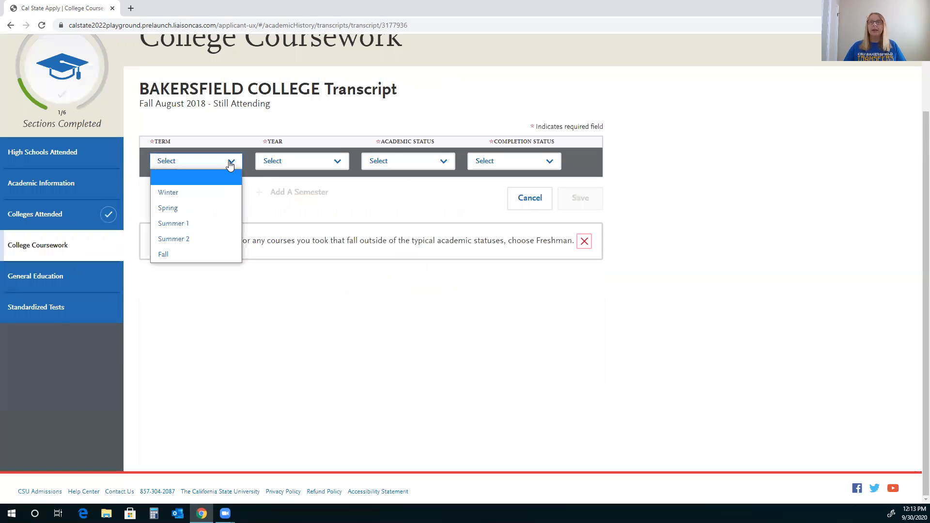
{"action": "left_click", "coordinate": [203, 253]}
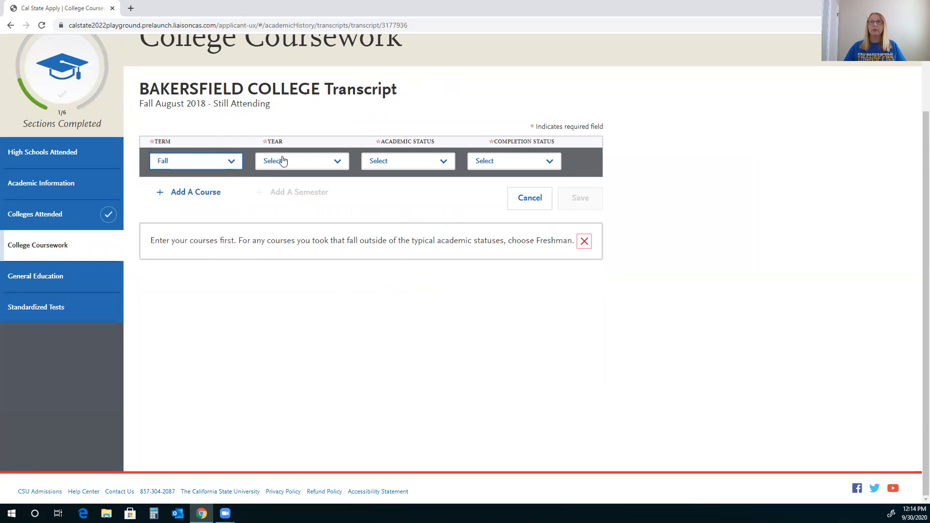
{"action": "left_click", "coordinate": [284, 160]}
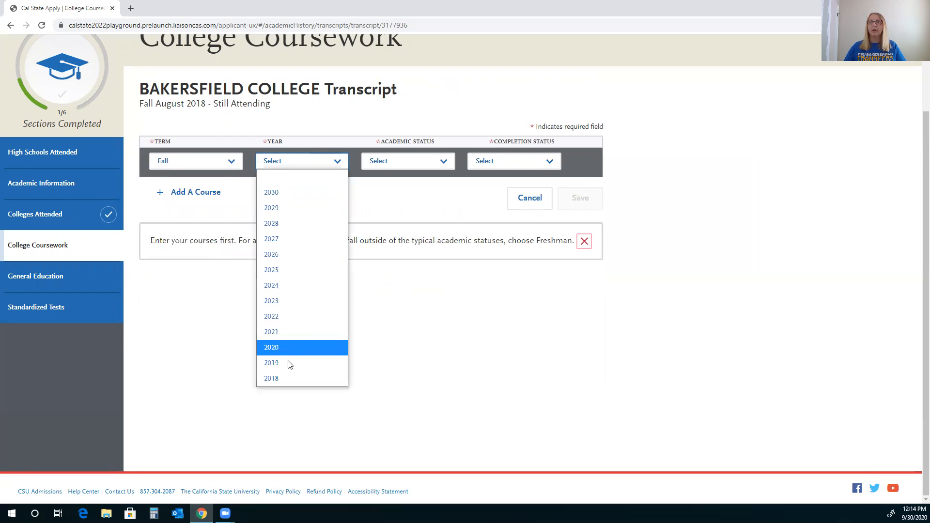
{"action": "left_click", "coordinate": [294, 378]}
{"action": "left_click", "coordinate": [426, 161]}
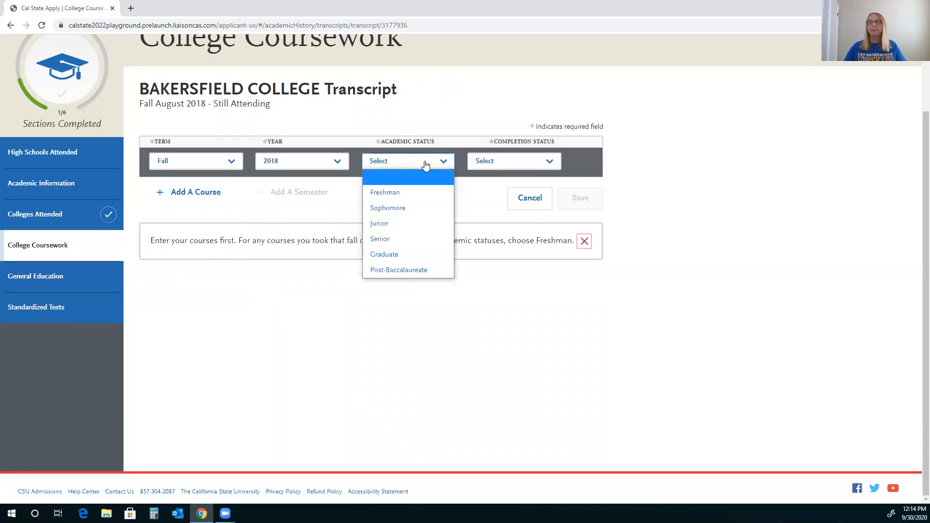
{"action": "left_click", "coordinate": [418, 191]}
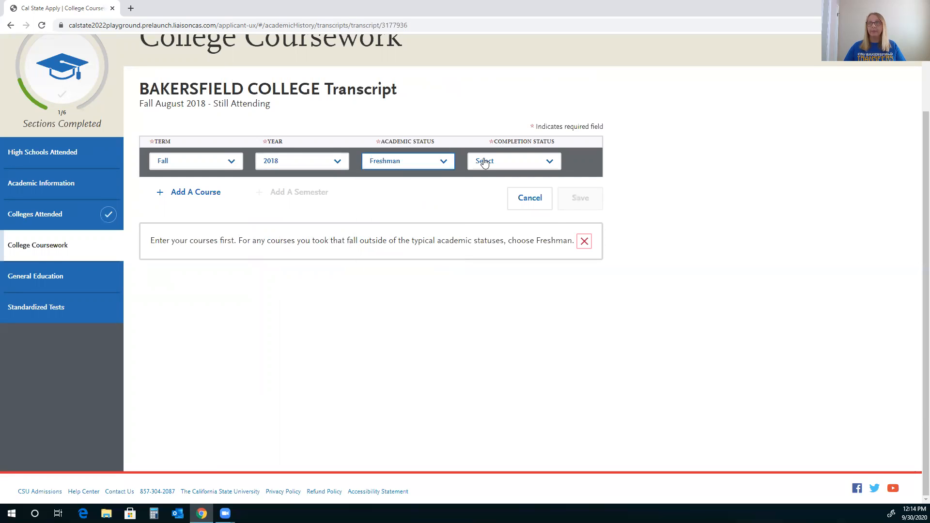
{"action": "left_click", "coordinate": [490, 164]}
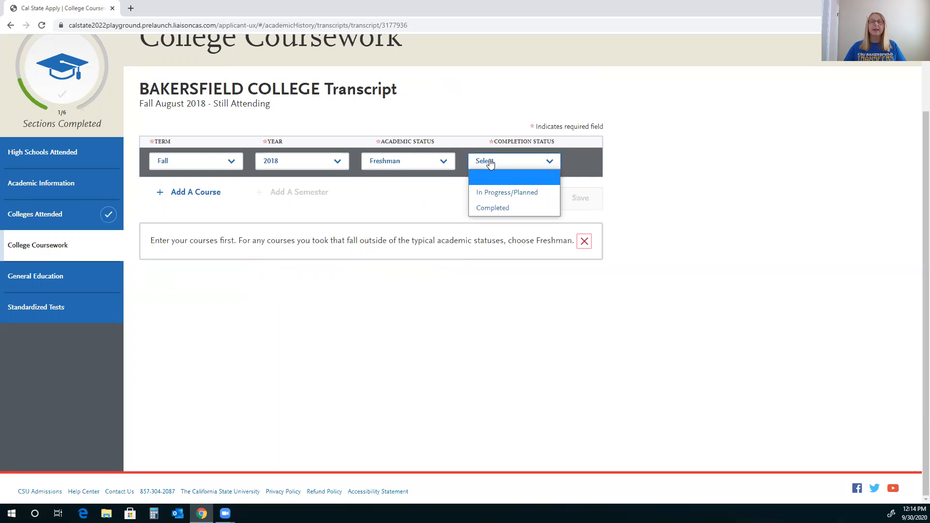
{"action": "left_click", "coordinate": [500, 208]}
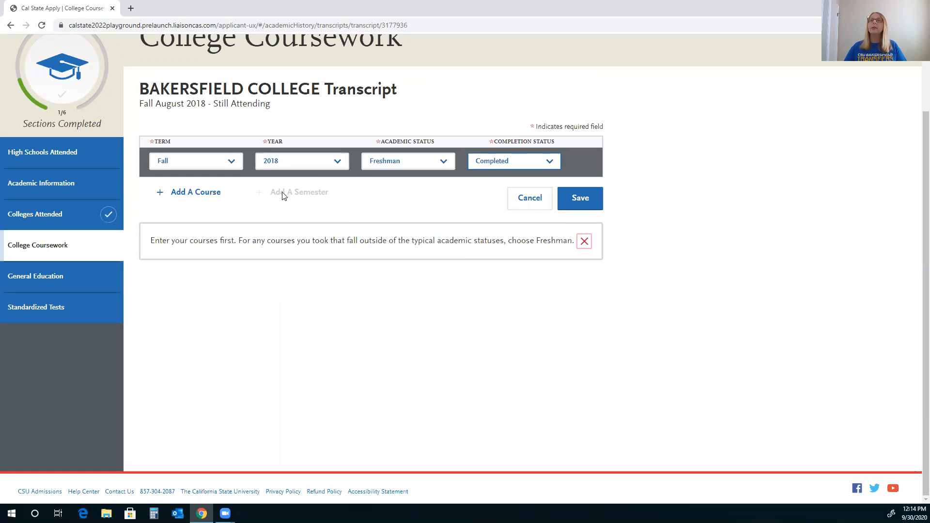
Add the course HISTB17A to the Fall 2018 semester with 3.00 credits
{"action": "left_click", "coordinate": [181, 196]}
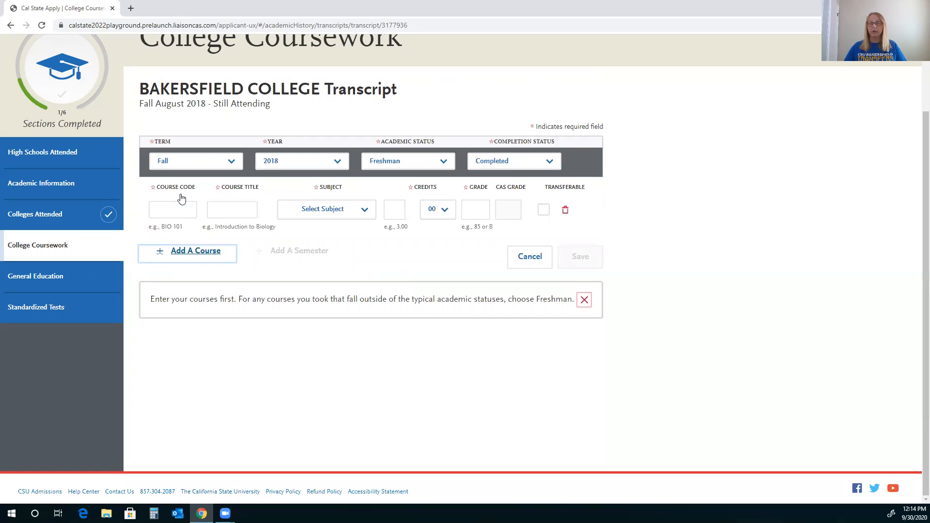
{"action": "left_click", "coordinate": [172, 207]}
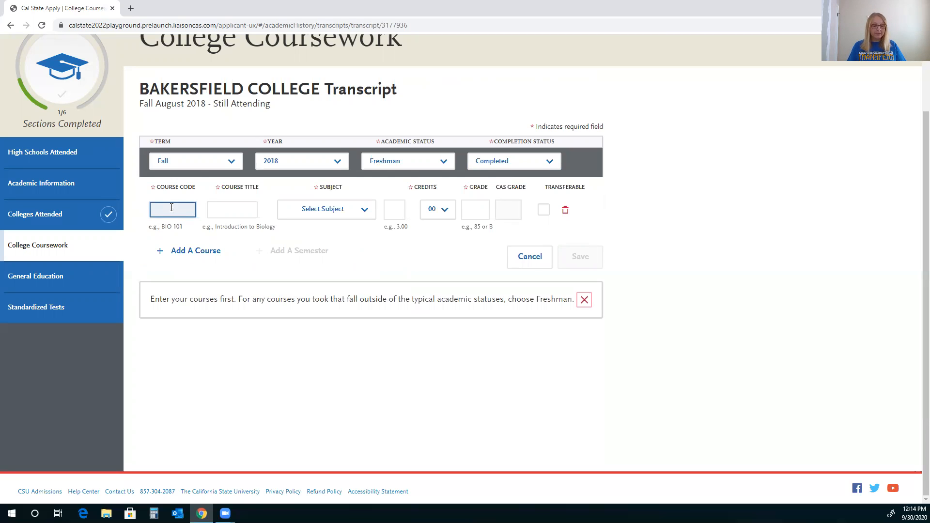
{"action": "type", "text": "hist"}
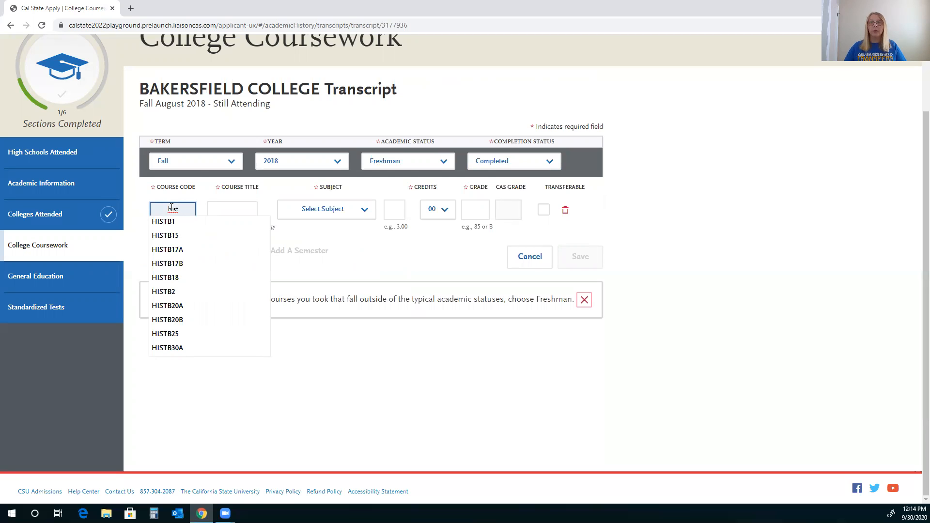
{"action": "left_click", "coordinate": [190, 252]}
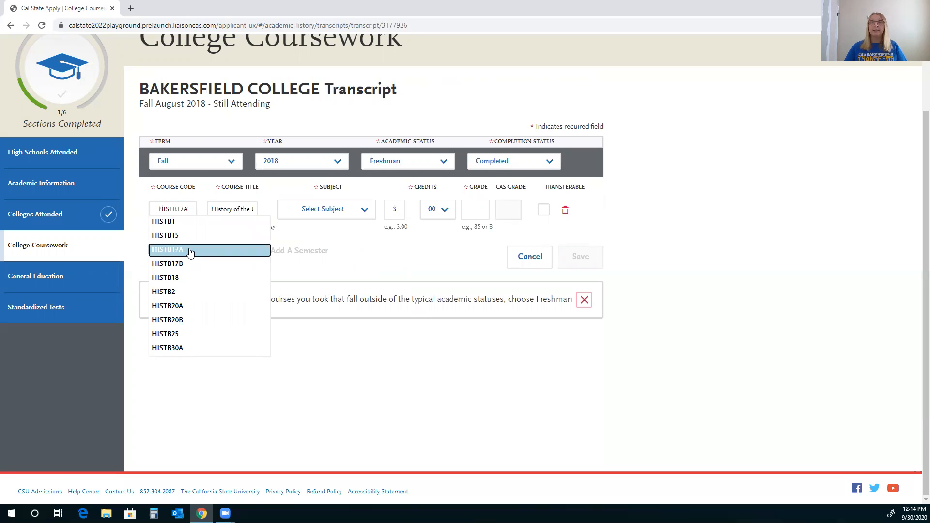
{"action": "left_click", "coordinate": [238, 211]}
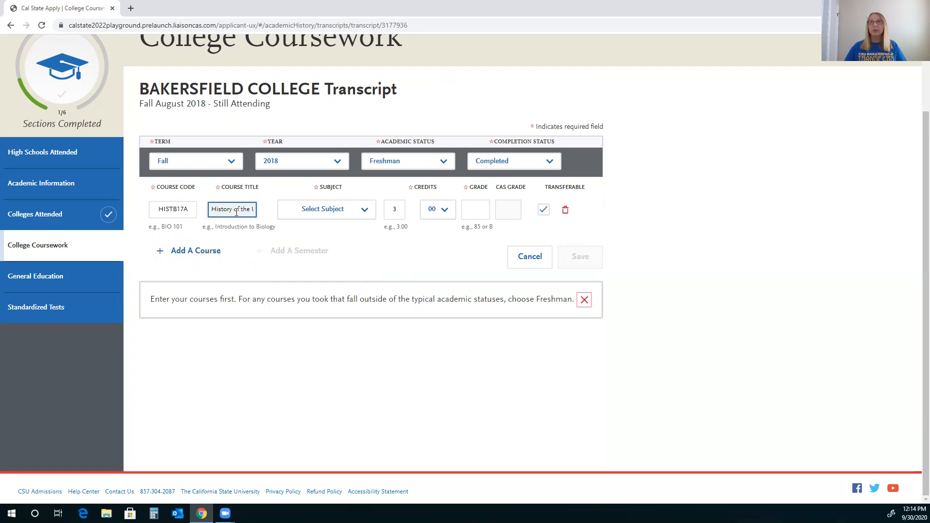
{"action": "left_click", "coordinate": [395, 210]}
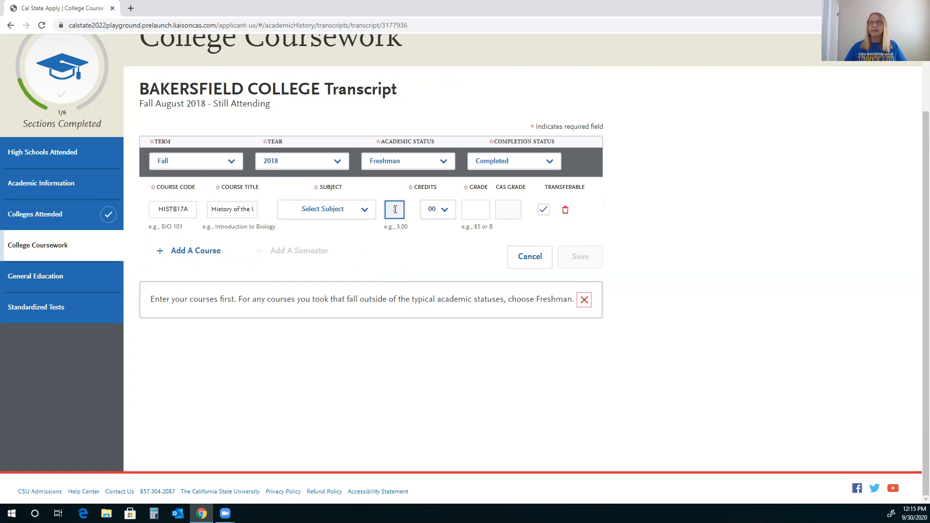
{"action": "left_click", "coordinate": [444, 211]}
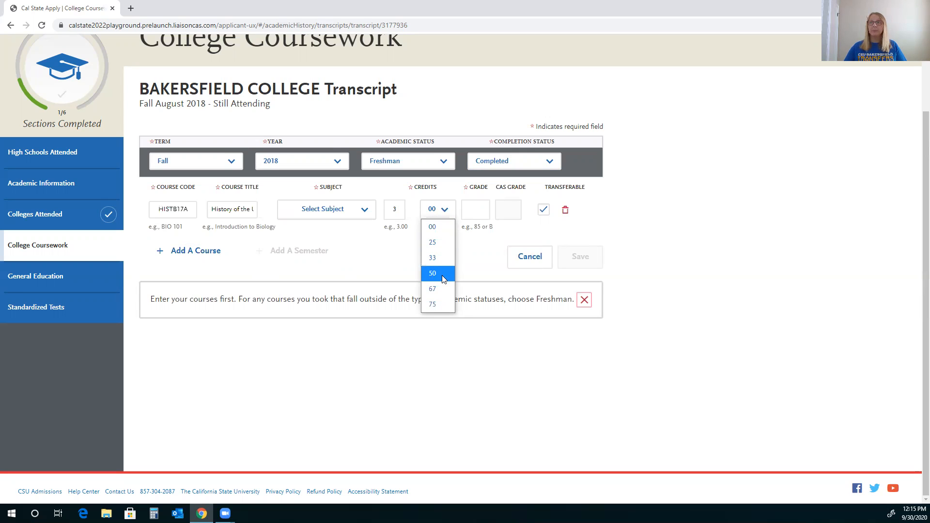
{"action": "left_click", "coordinate": [430, 213]}
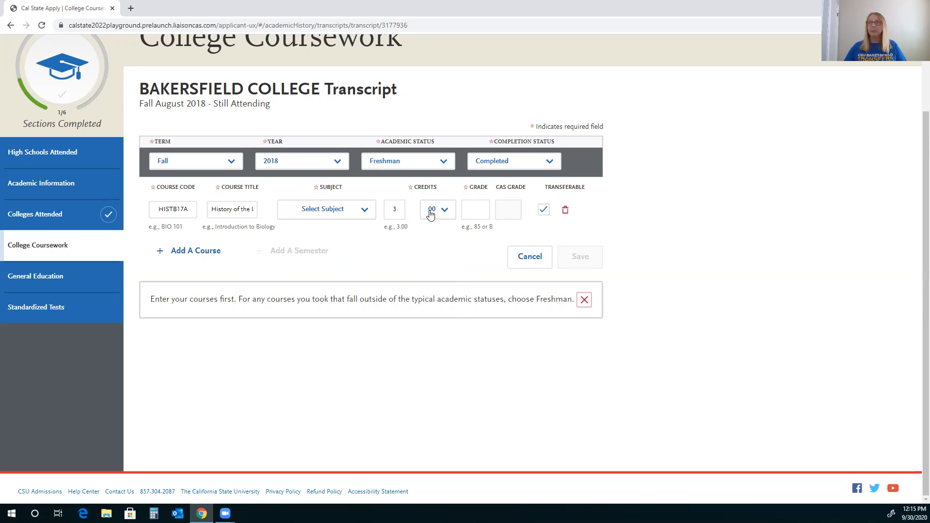
Set the HISTB17A course's subject to History and grade to b, and add a second course row
{"action": "left_click", "coordinate": [326, 218]}
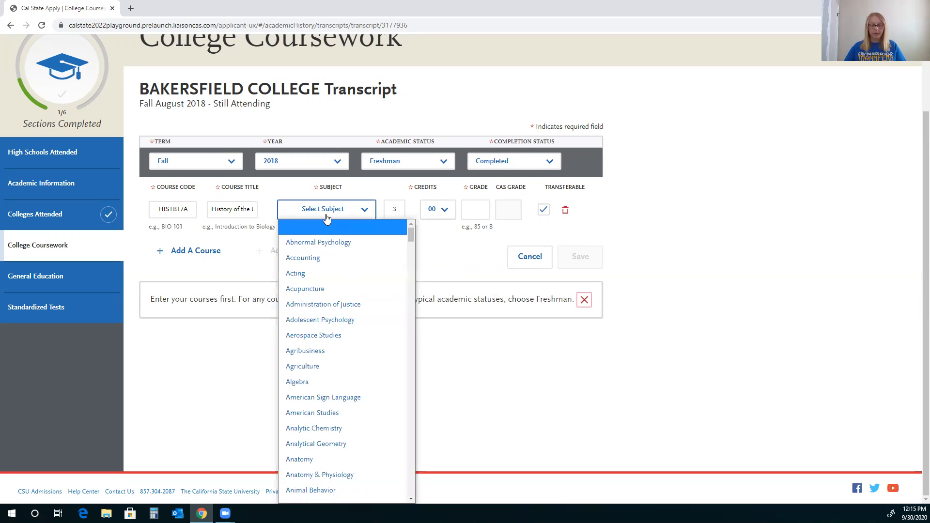
{"action": "key", "text": "h"}
{"action": "scroll", "coordinate": [357, 307], "scroll_direction": "down", "scroll_amount": 3}
{"action": "scroll", "coordinate": [357, 307], "scroll_direction": "down", "scroll_amount": 4}
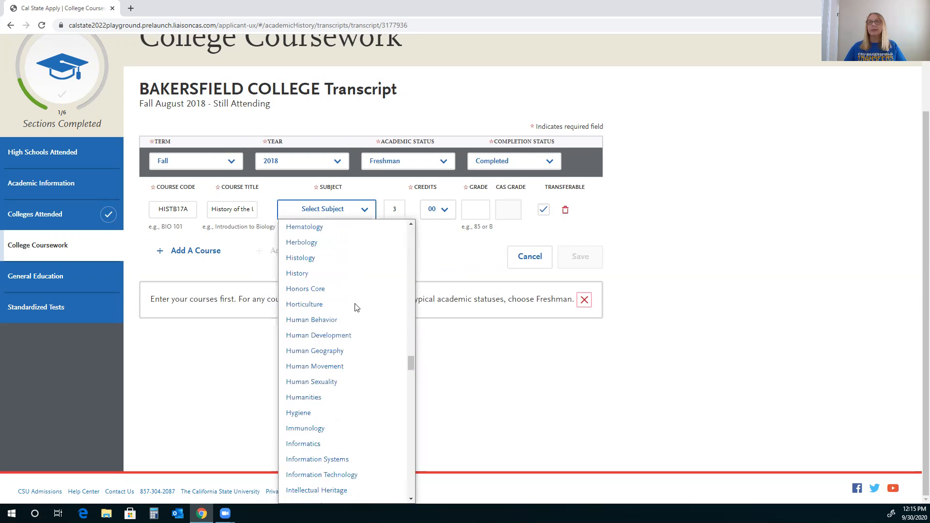
{"action": "left_click", "coordinate": [326, 273]}
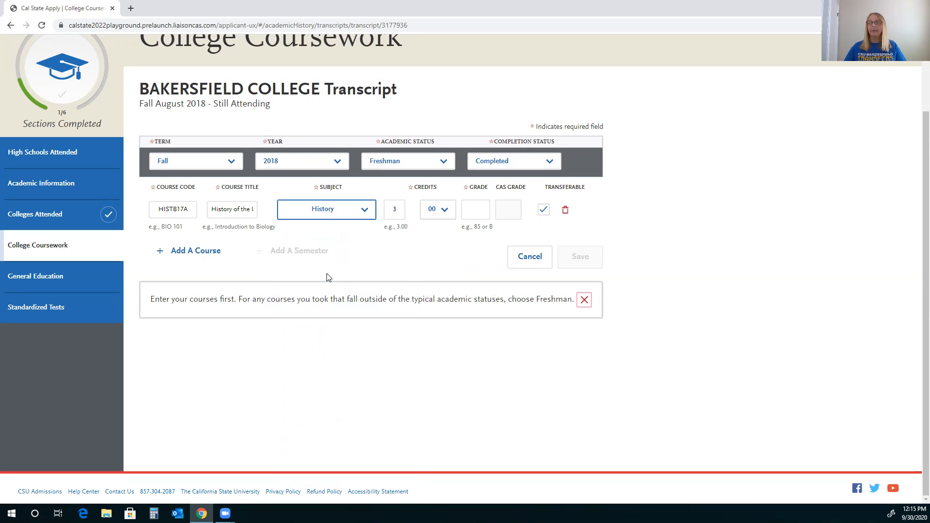
{"action": "left_click", "coordinate": [464, 206]}
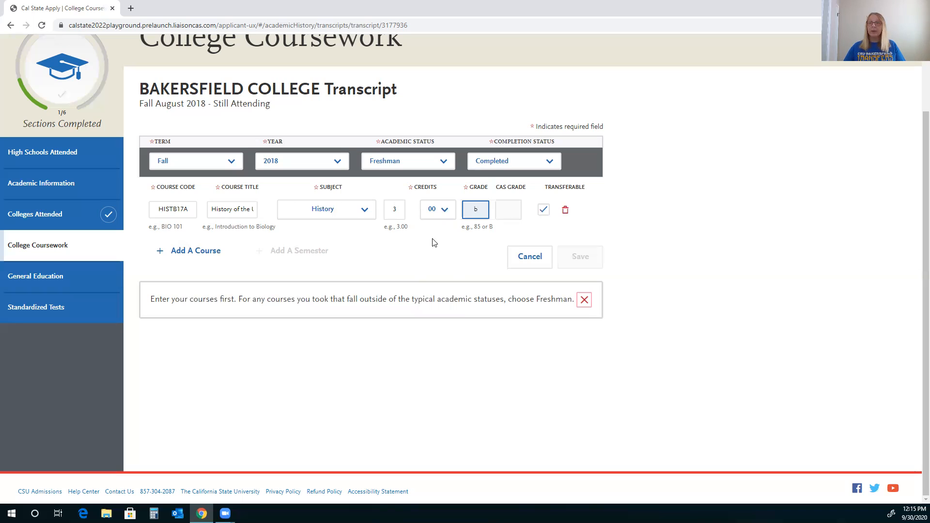
{"action": "left_click", "coordinate": [432, 242]}
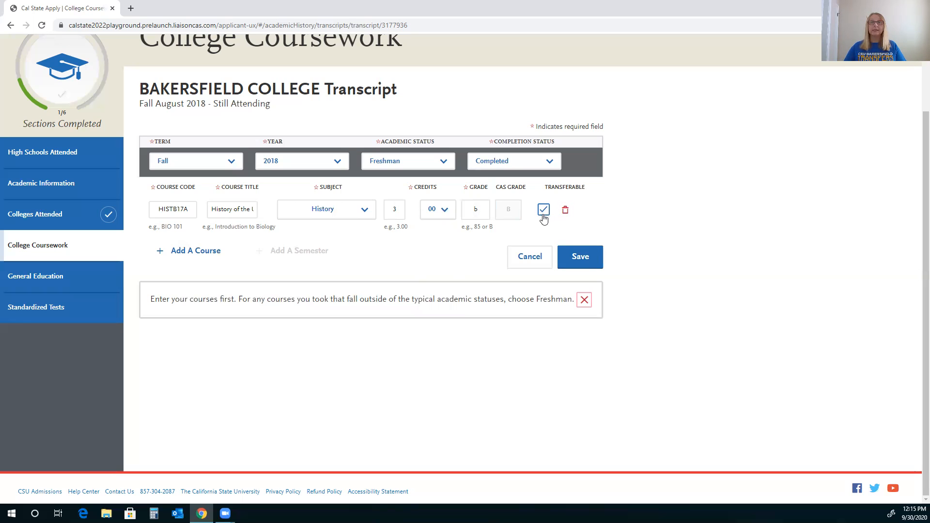
{"action": "left_click", "coordinate": [196, 252]}
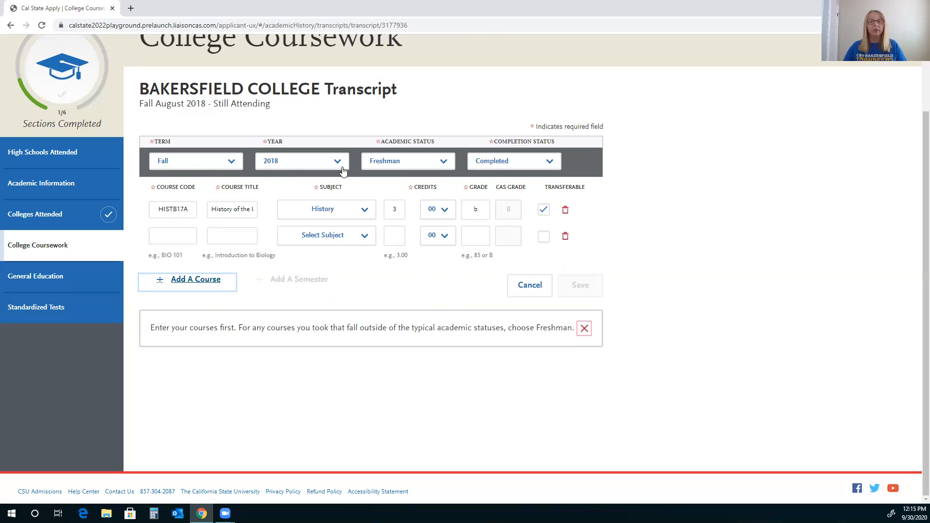
Try to enter mathb70 as the second course's code, and clear the entry
{"action": "left_click", "coordinate": [173, 242]}
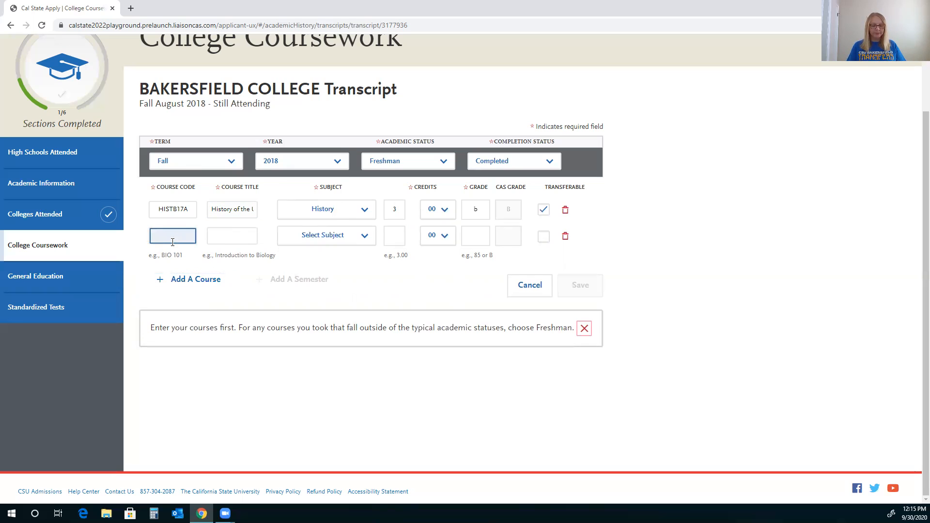
{"action": "type", "text": "mathb"}
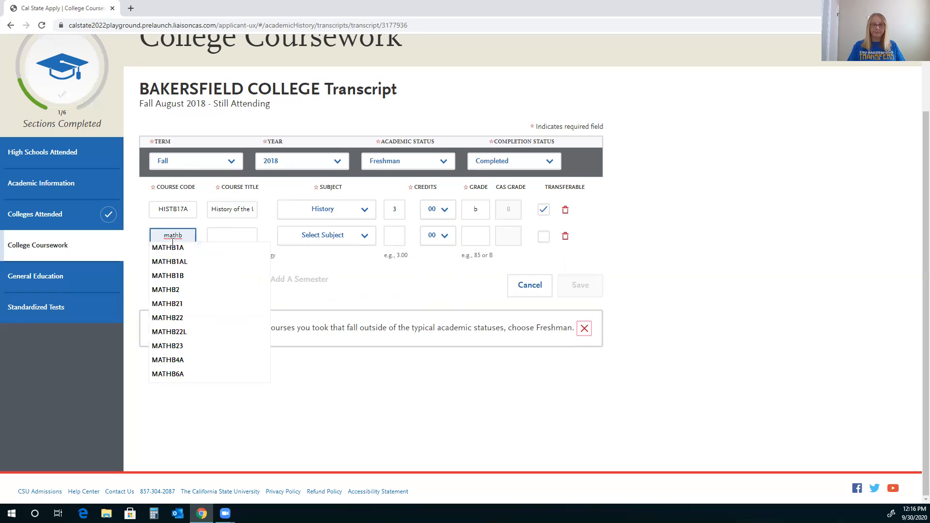
{"action": "type", "text": "70"}
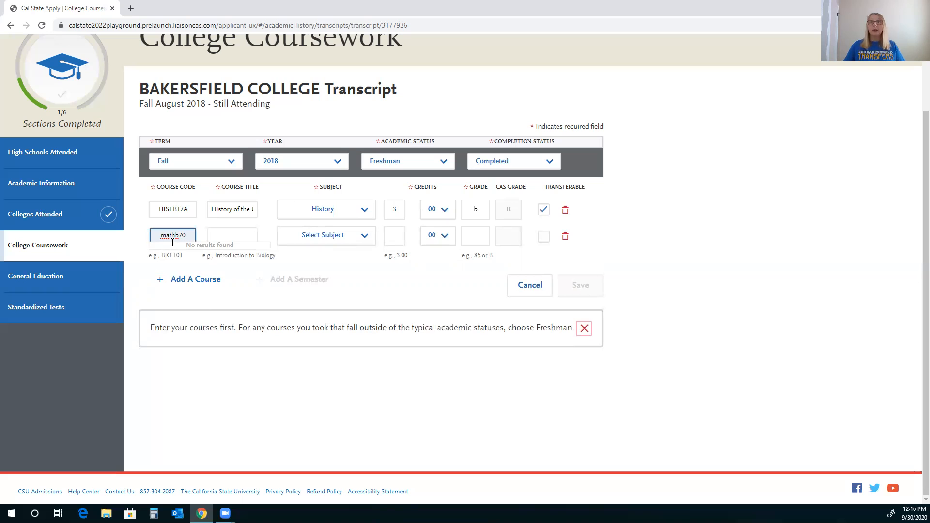
{"action": "left_click", "coordinate": [228, 235]}
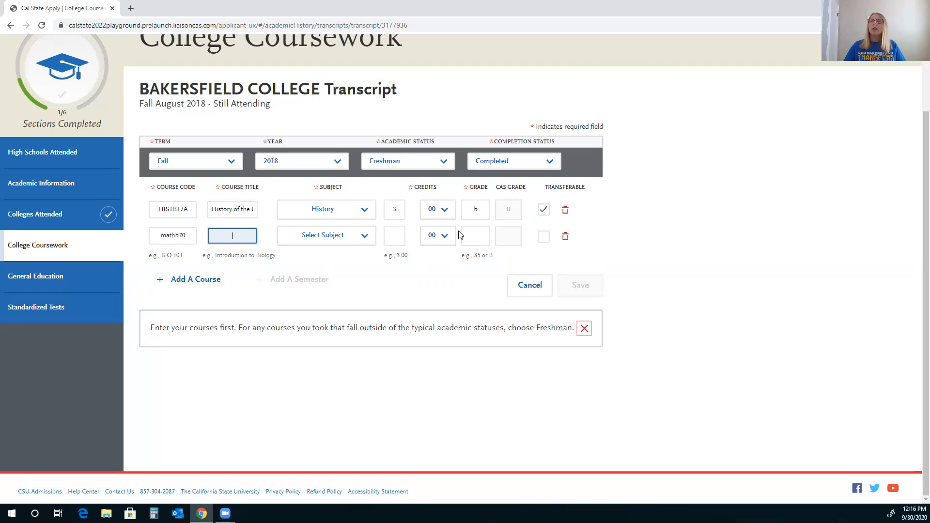
{"action": "left_click_drag", "start_coordinate": [191, 236], "coordinate": [140, 238]}
{"action": "key", "text": "BackSpace"}
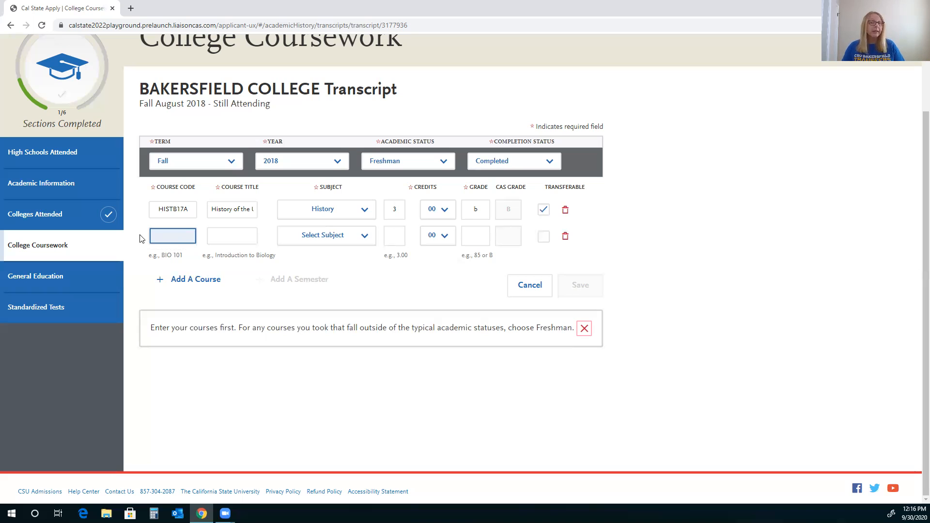
Choose ENGLB1A as the second course's code and set its subject to English
{"action": "type", "text": "engl"}
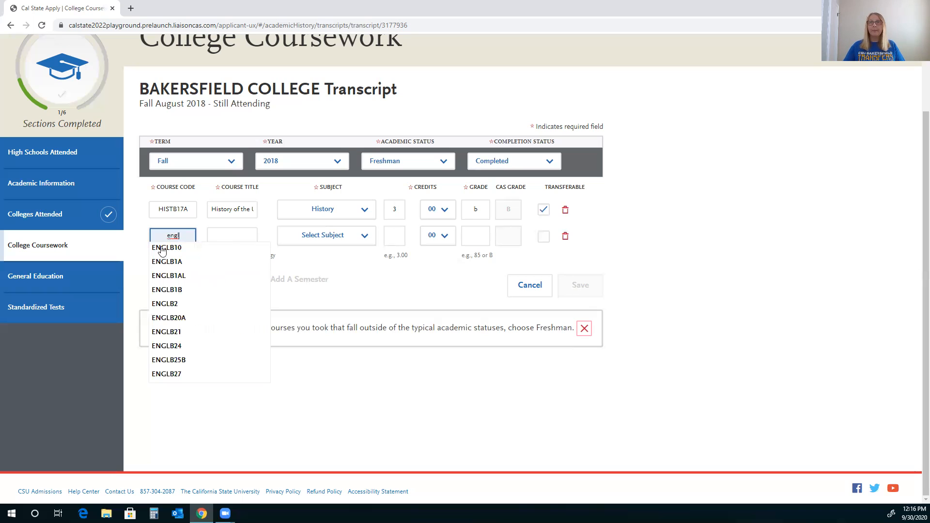
{"action": "left_click", "coordinate": [172, 262]}
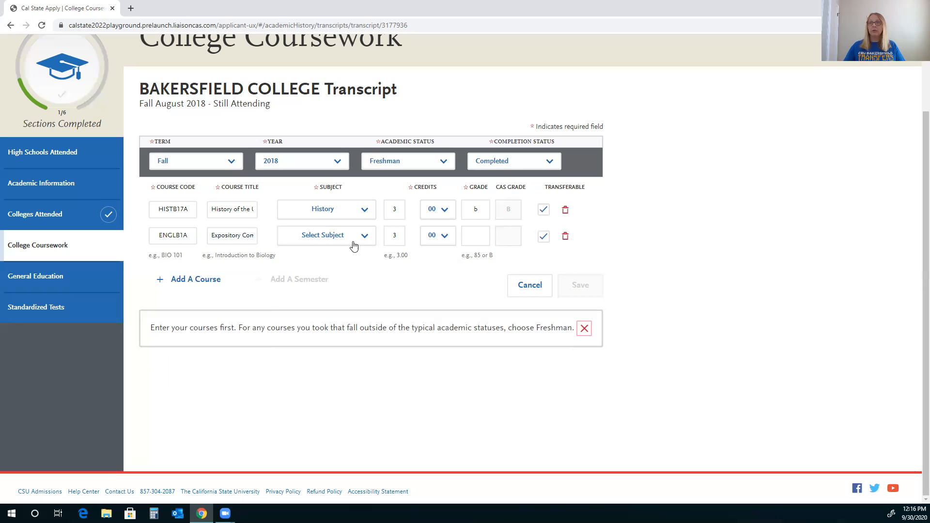
{"action": "left_click", "coordinate": [337, 241]}
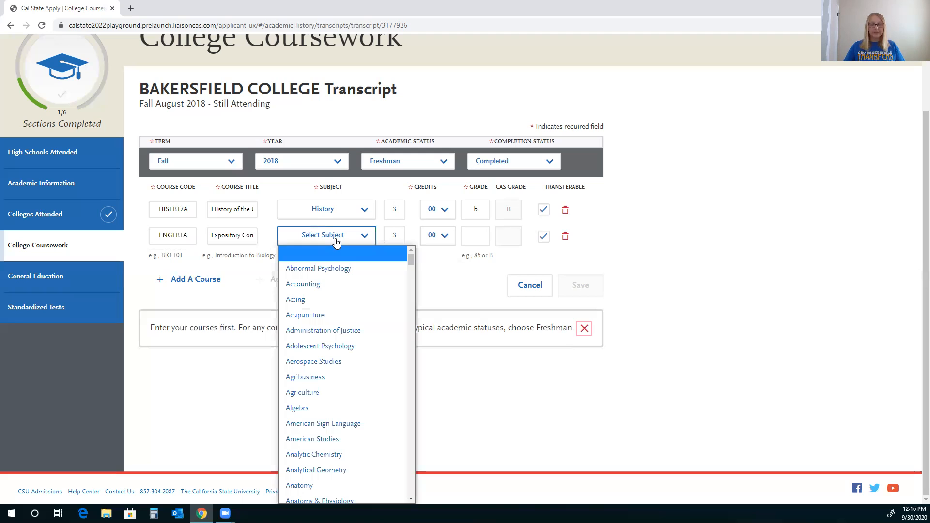
{"action": "key", "text": "e"}
{"action": "scroll", "coordinate": [339, 325], "scroll_direction": "down", "scroll_amount": 4}
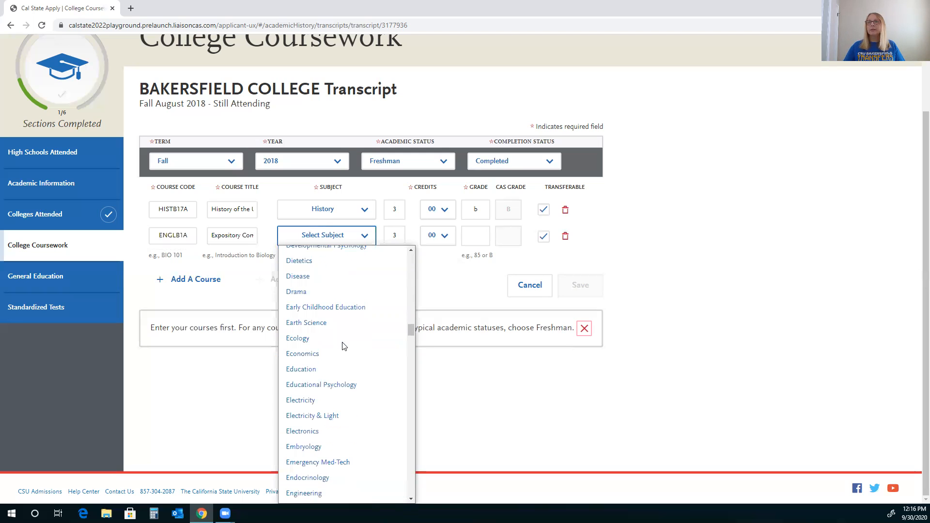
{"action": "scroll", "coordinate": [344, 346], "scroll_direction": "down", "scroll_amount": 2}
{"action": "left_click", "coordinate": [331, 413]}
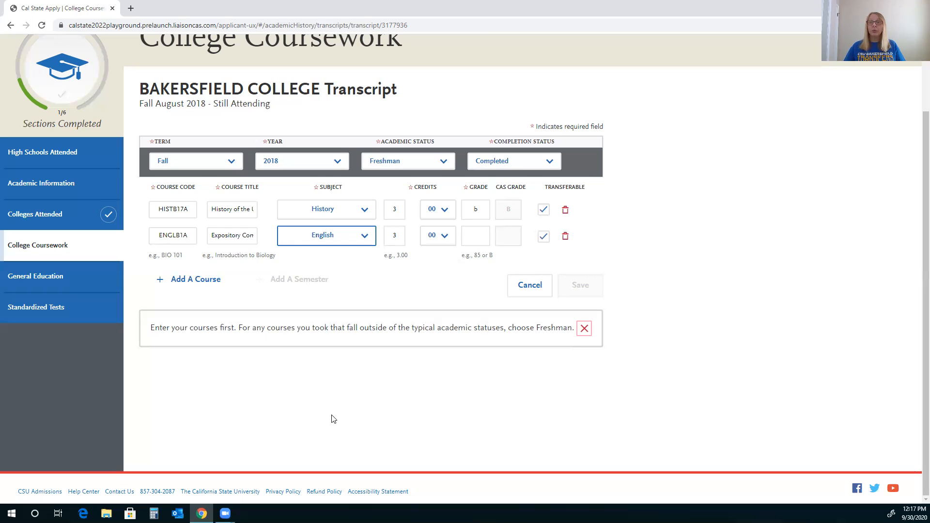
Set the ENGLB1A course's grade to RP and save the Fall 2018 semester
{"action": "left_click", "coordinate": [475, 233]}
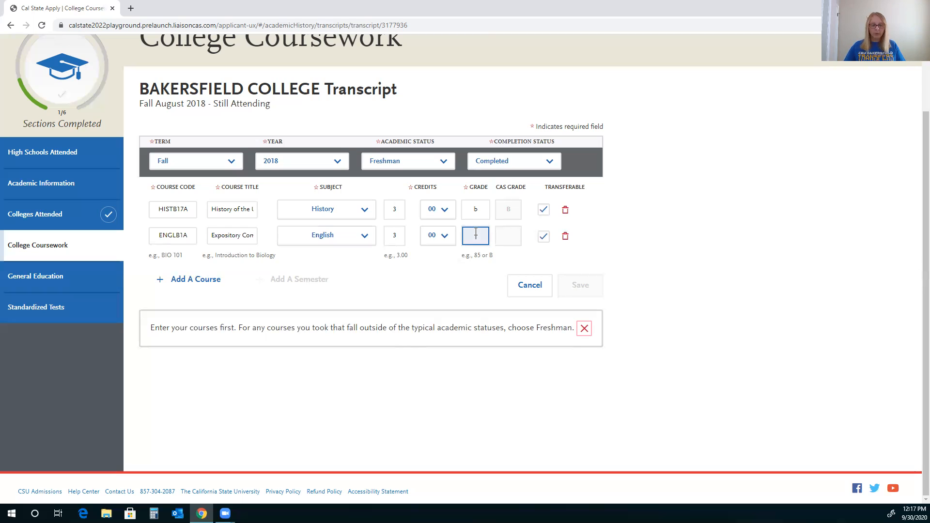
{"action": "type", "text": "a"}
{"action": "type", "text": "P"}
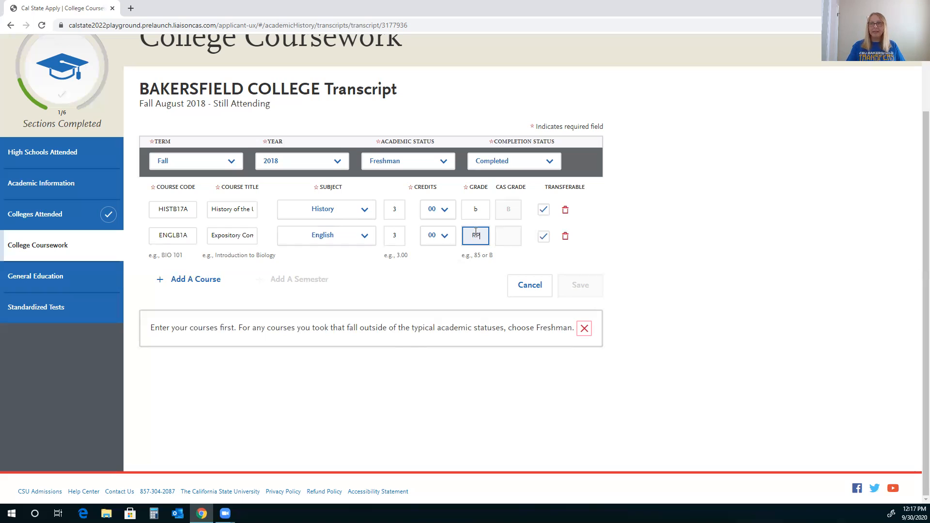
{"action": "left_click", "coordinate": [434, 305]}
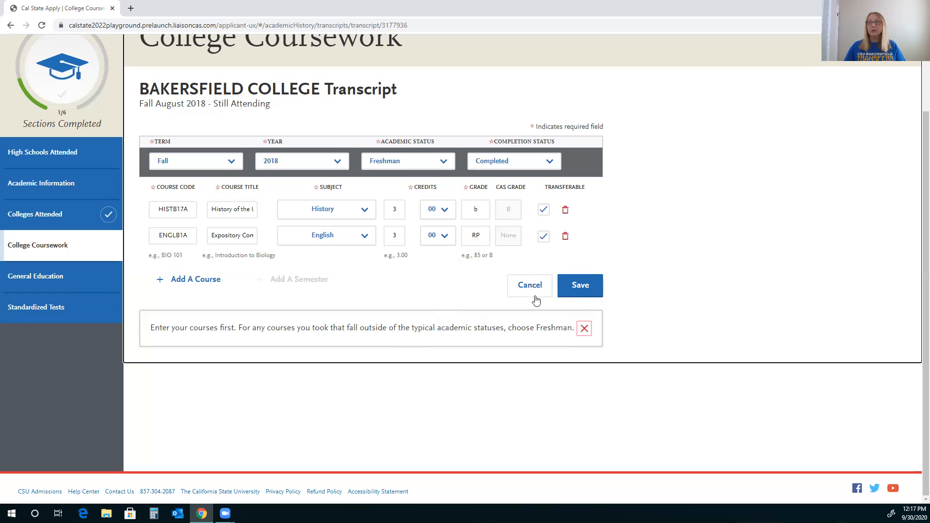
{"action": "left_click", "coordinate": [575, 288]}
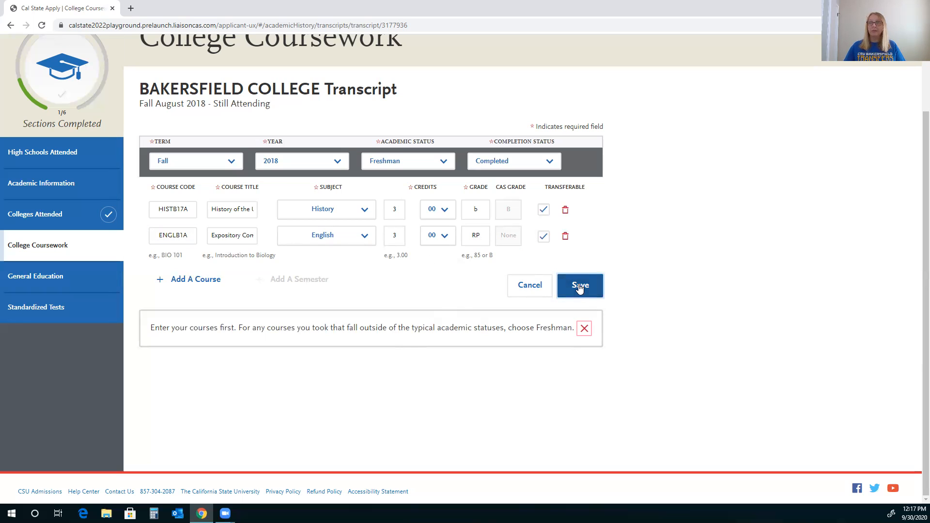
Add a second semester to the Bakersfield College transcript with term Spring and year 2019
{"action": "scroll", "coordinate": [580, 335], "scroll_direction": "down", "scroll_amount": 2}
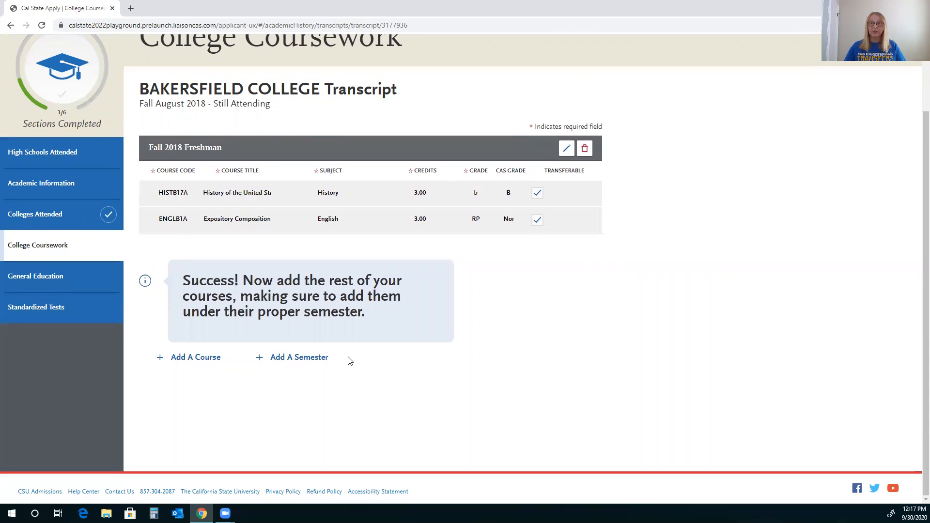
{"action": "left_click", "coordinate": [298, 357]}
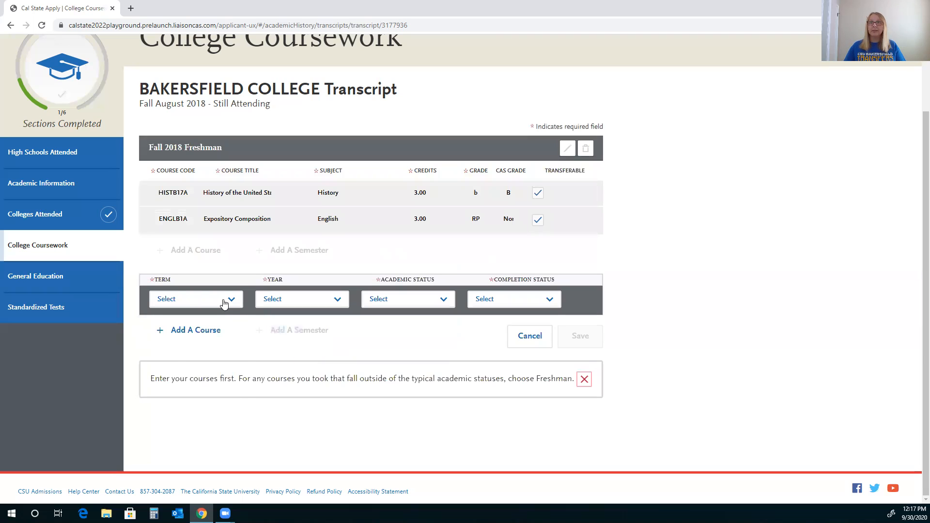
{"action": "left_click", "coordinate": [223, 304]}
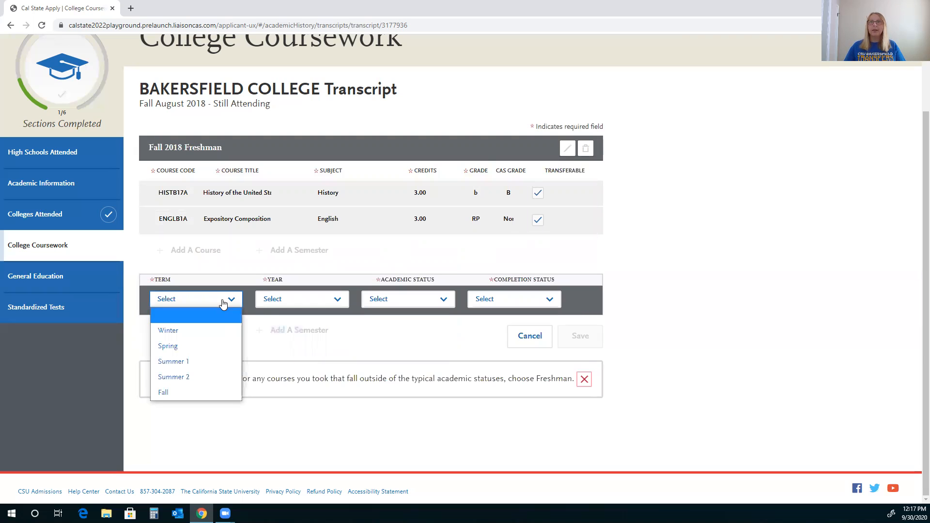
{"action": "left_click", "coordinate": [205, 345]}
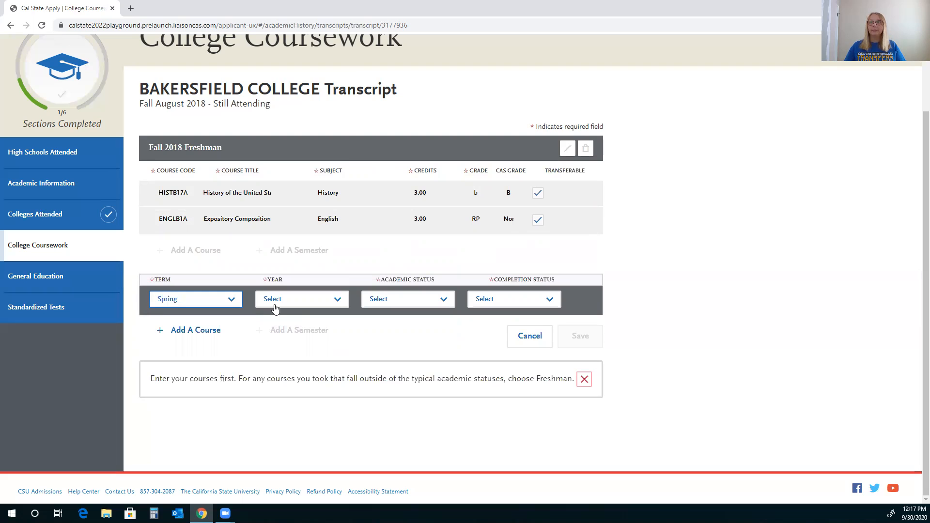
{"action": "left_click", "coordinate": [274, 308]}
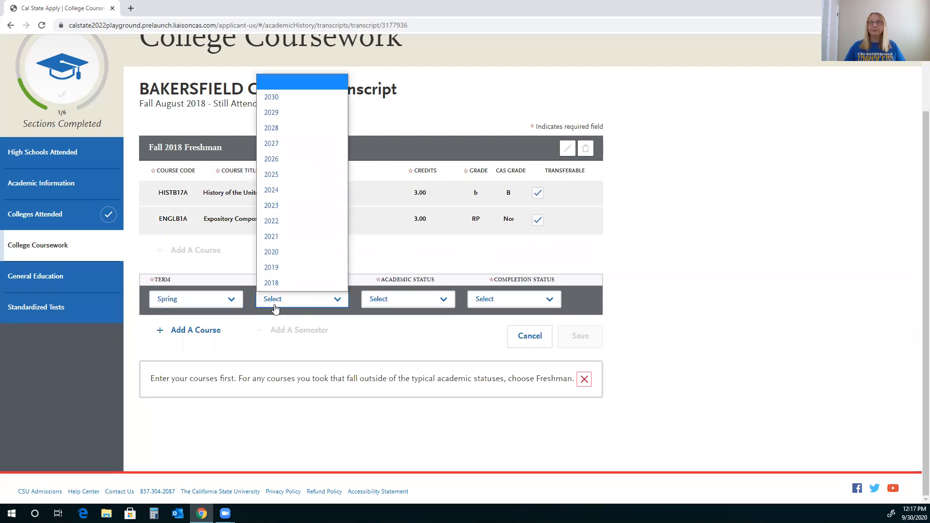
{"action": "left_click", "coordinate": [419, 309]}
Set the Spring 2019 semester's academic status to Freshman and completion status to Completed, and save it
{"action": "left_click", "coordinate": [411, 301]}
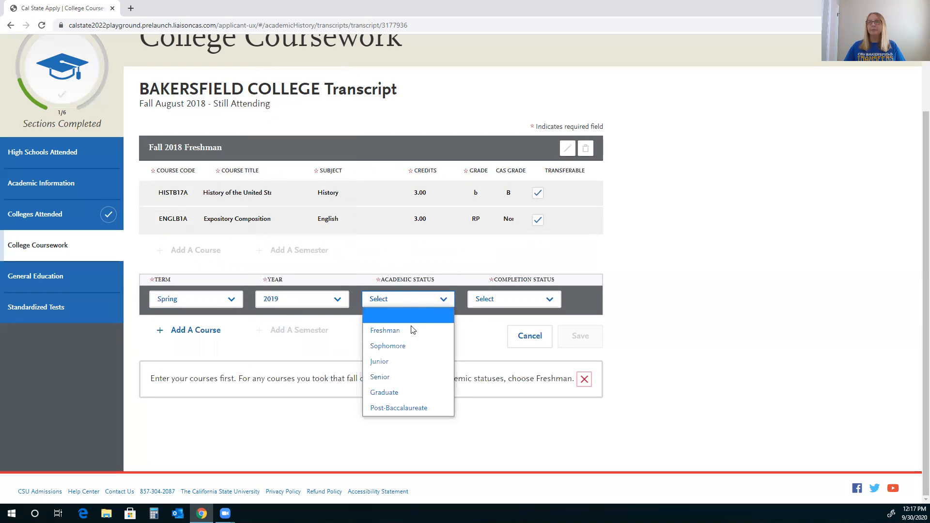
{"action": "left_click", "coordinate": [412, 330]}
{"action": "left_click", "coordinate": [486, 303]}
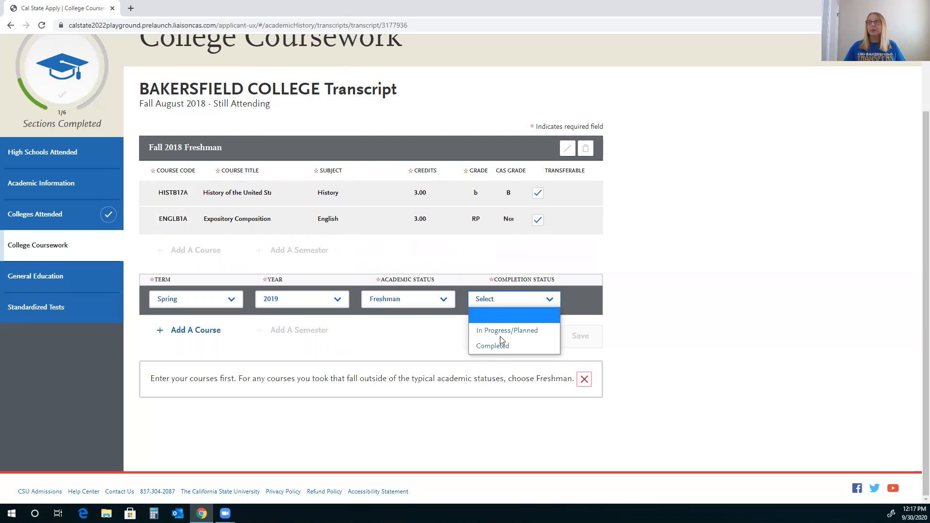
{"action": "left_click", "coordinate": [500, 347]}
{"action": "left_click", "coordinate": [578, 342]}
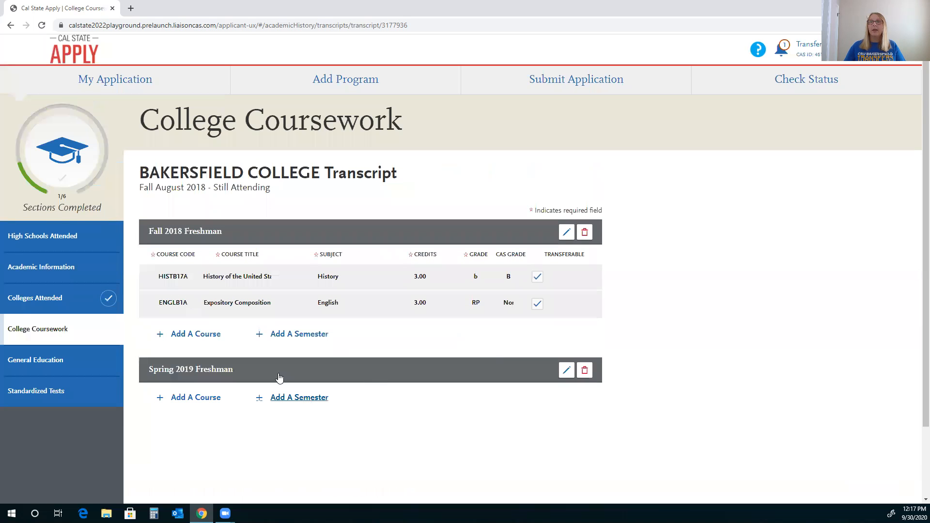
Add a course to the Spring 2019 semester and choose ENGLB1A as its course code
{"action": "scroll", "coordinate": [200, 315], "scroll_direction": "down", "scroll_amount": 2}
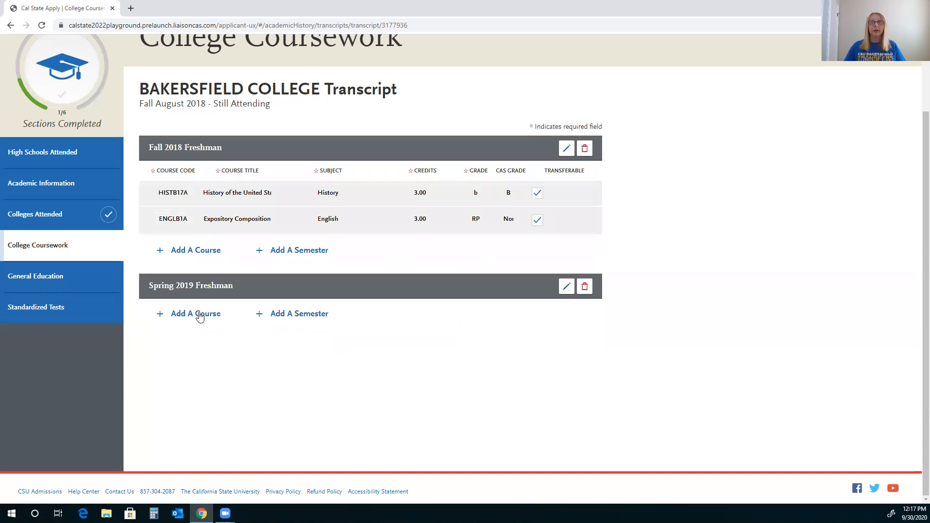
{"action": "left_click", "coordinate": [200, 315]}
{"action": "left_click", "coordinate": [180, 346]}
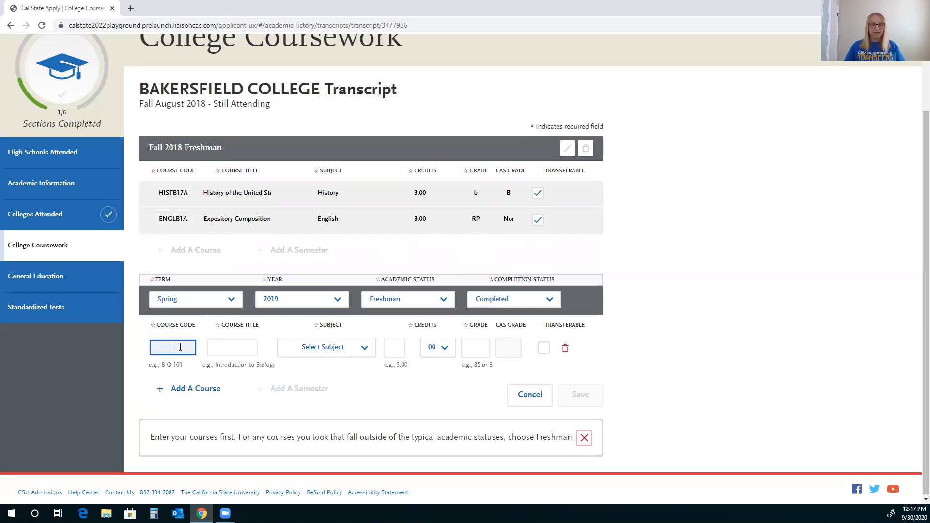
{"action": "type", "text": "engl"}
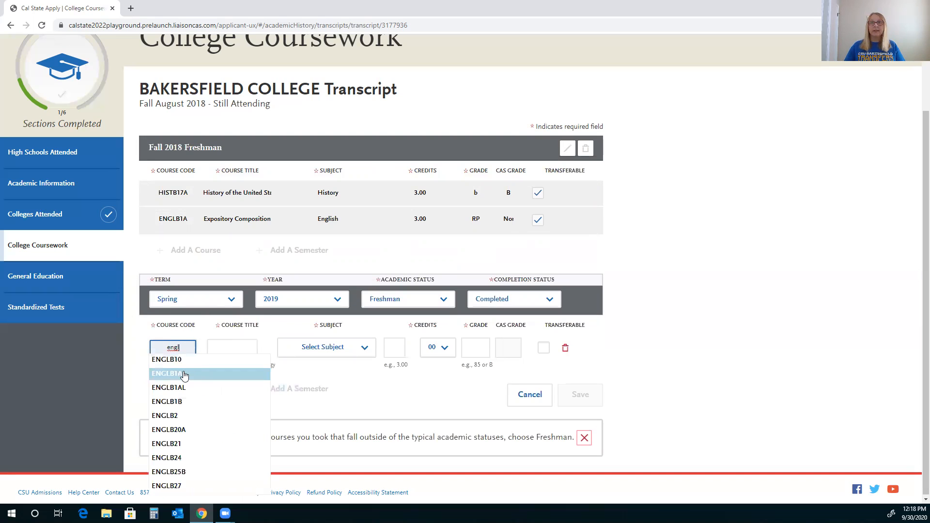
{"action": "left_click", "coordinate": [184, 375]}
Set the Spring 2019 ENGLB1A course's subject to English and its grade to a
{"action": "left_click", "coordinate": [332, 349]}
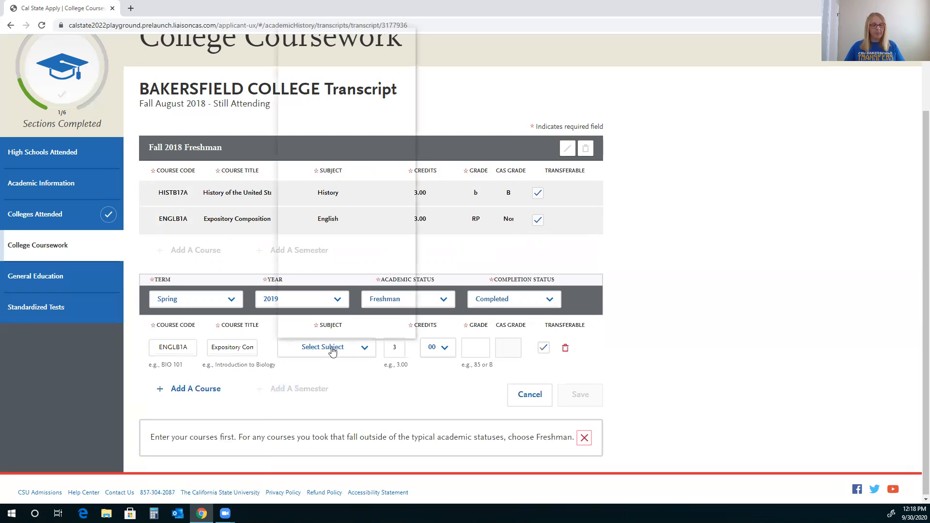
{"action": "scroll", "coordinate": [323, 329], "scroll_direction": "down", "scroll_amount": 15}
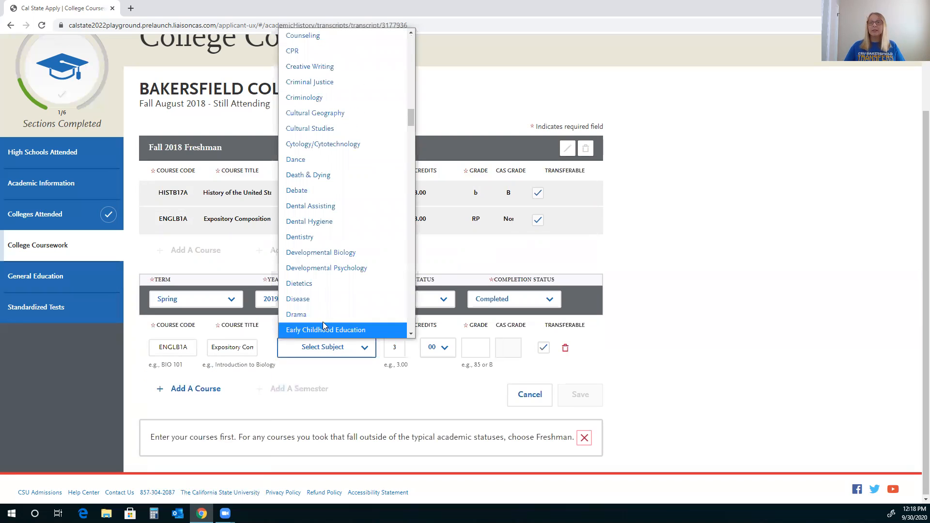
{"action": "scroll", "coordinate": [323, 264], "scroll_direction": "down", "scroll_amount": 5}
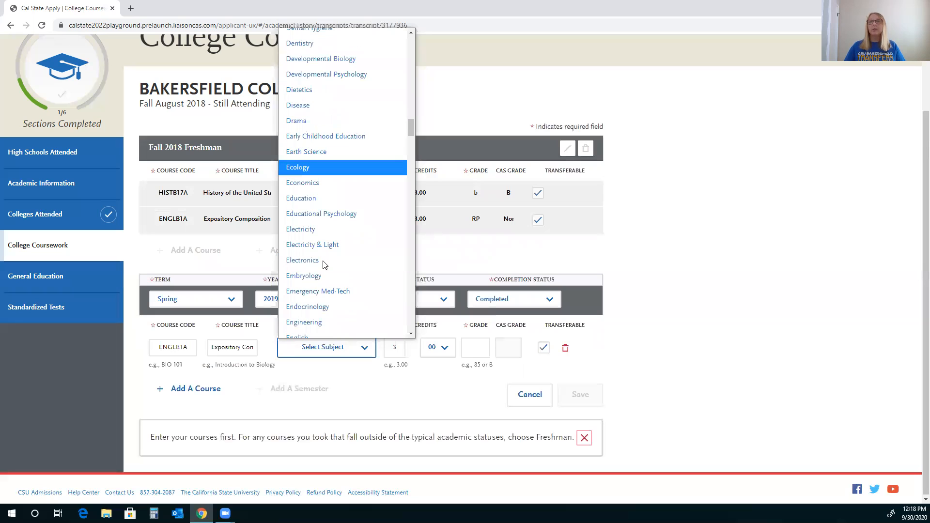
{"action": "scroll", "coordinate": [331, 269], "scroll_direction": "down", "scroll_amount": 2}
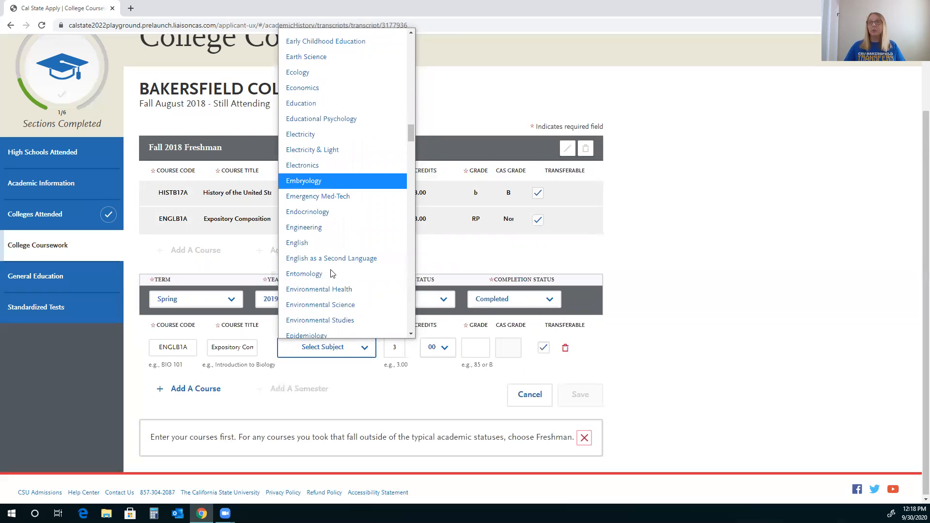
{"action": "left_click", "coordinate": [314, 245]}
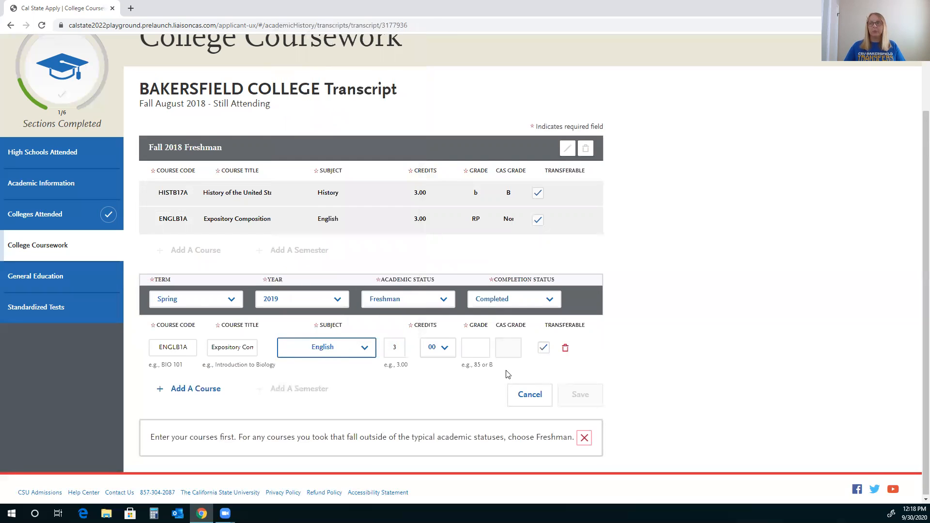
{"action": "left_click", "coordinate": [464, 352]}
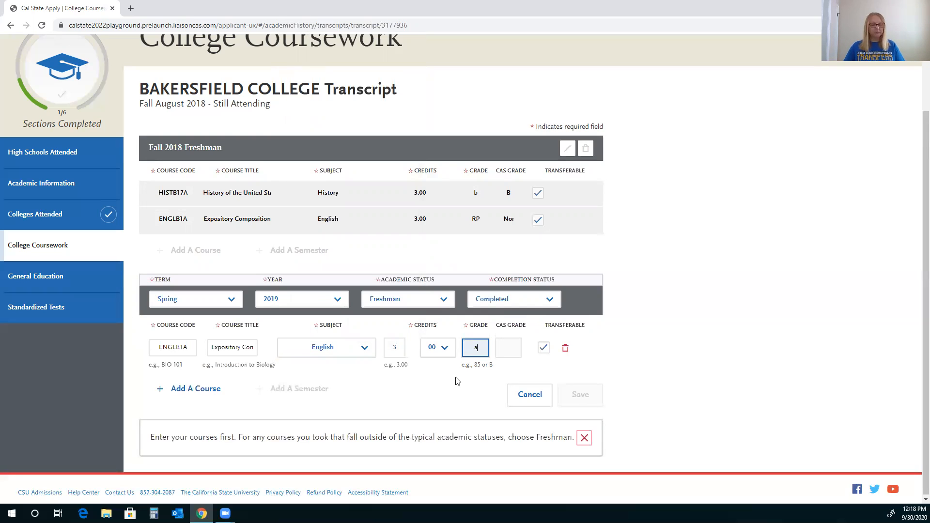
{"action": "key", "text": "Tab"}
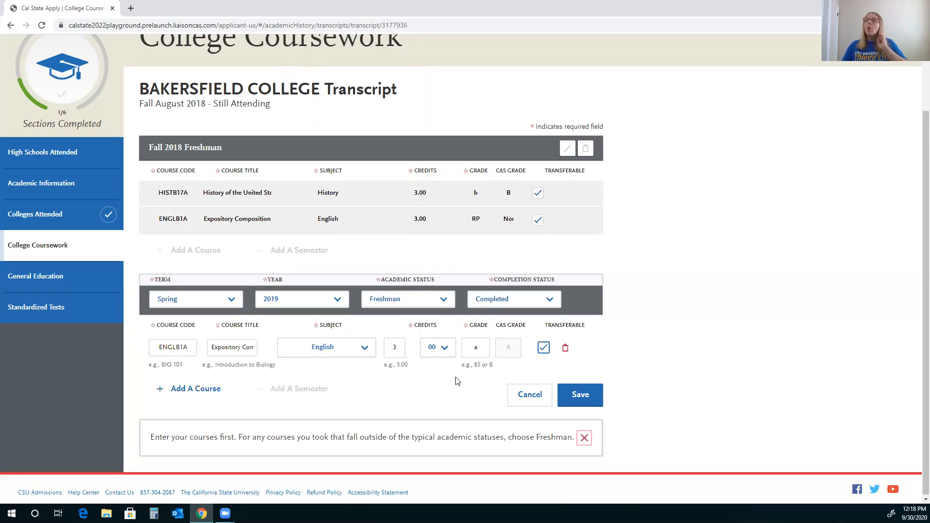
Add ARTB1 as the second Spring 2019 course and set its subject to Art
{"action": "left_click", "coordinate": [188, 391]}
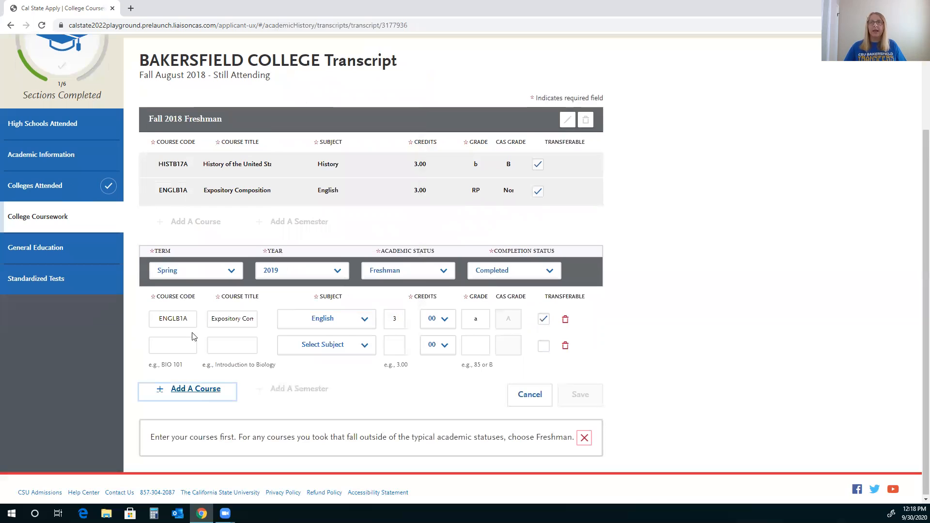
{"action": "left_click", "coordinate": [166, 345]}
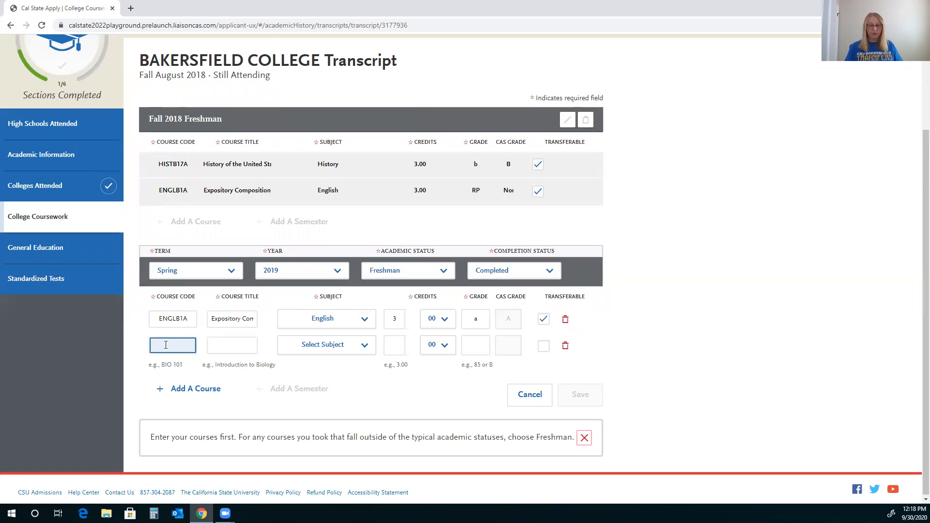
{"action": "type", "text": "rt"}
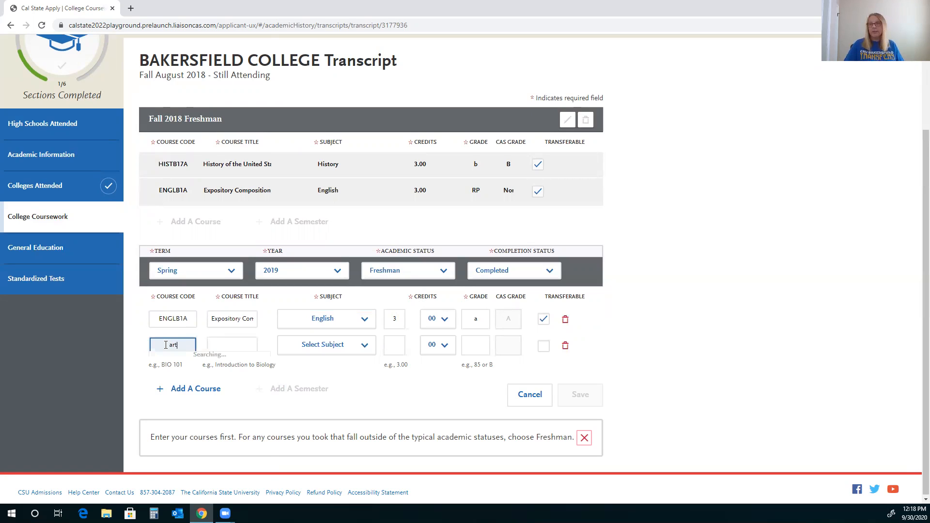
{"action": "left_click", "coordinate": [176, 362]}
{"action": "left_click", "coordinate": [320, 351]}
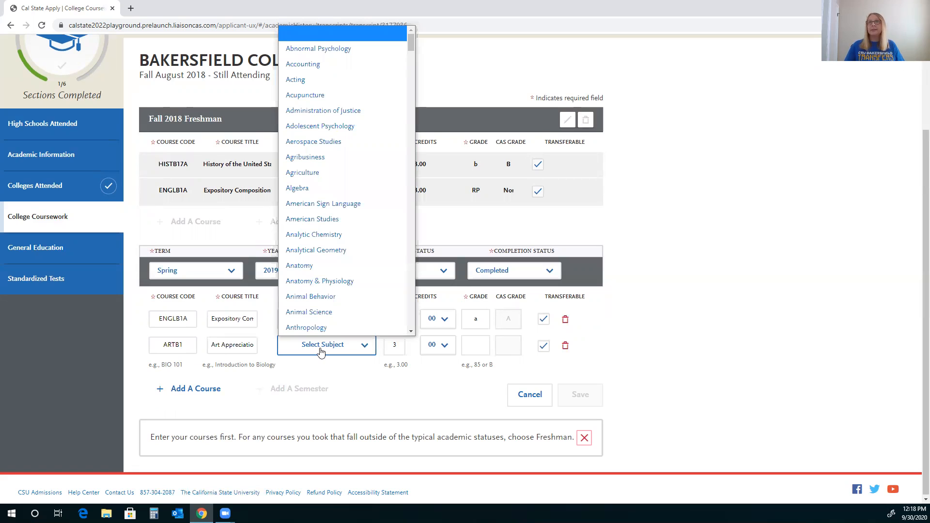
{"action": "scroll", "coordinate": [317, 305], "scroll_direction": "down", "scroll_amount": 4}
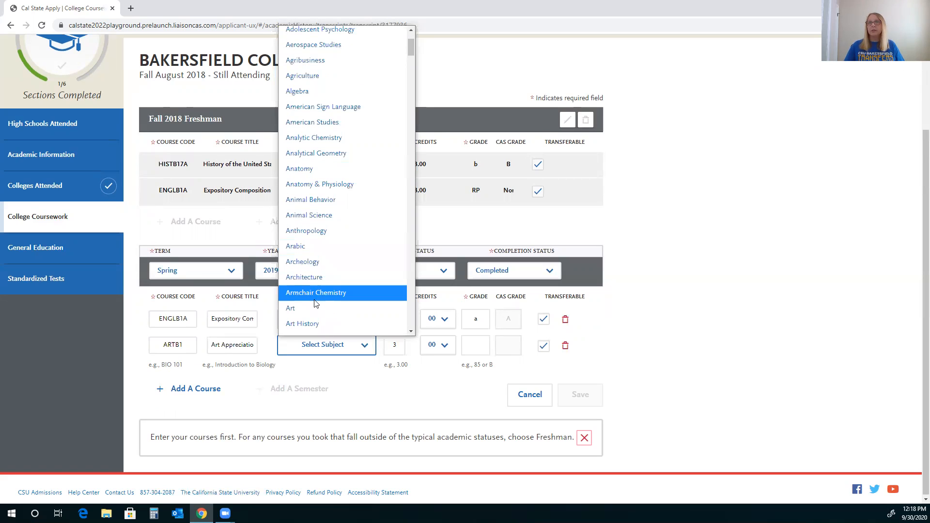
{"action": "left_click", "coordinate": [316, 308]}
Set the ARTB1 course's grade to AR and save the Spring 2019 semester
{"action": "left_click", "coordinate": [467, 346]}
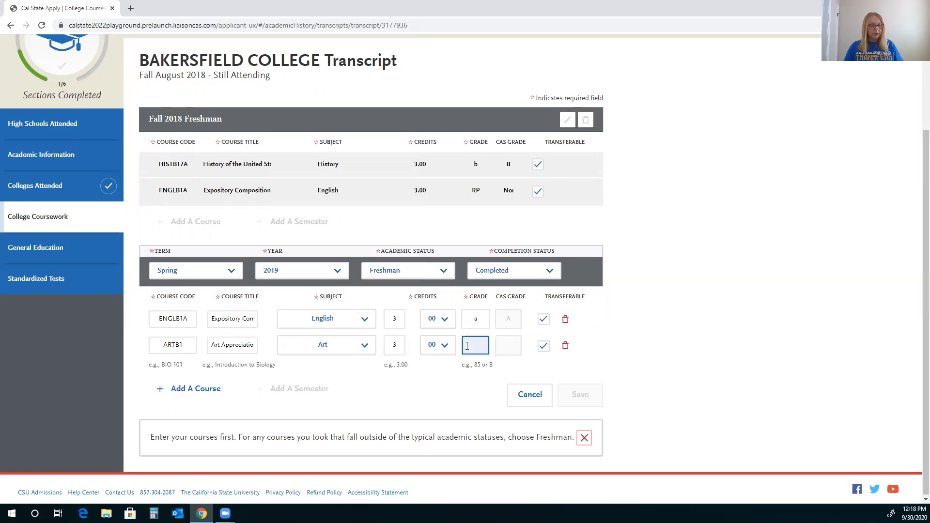
{"action": "type", "text": "AR"}
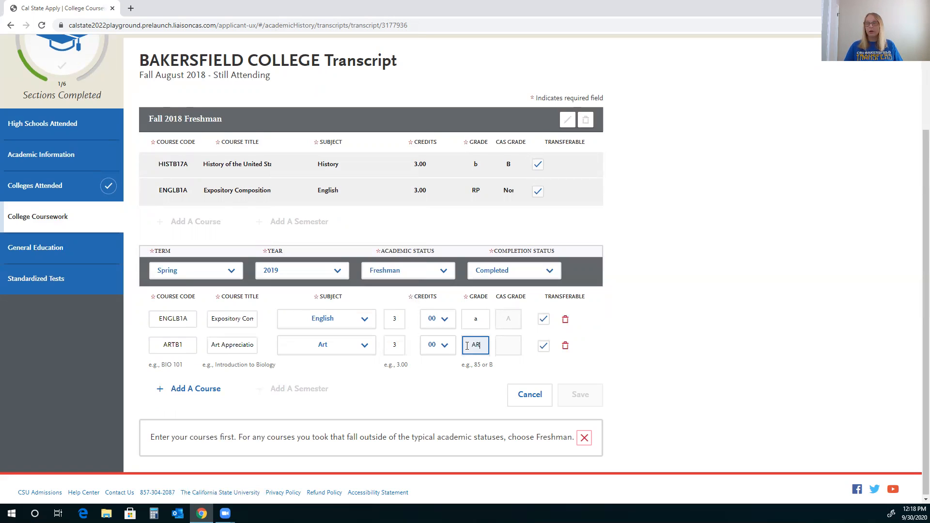
{"action": "key", "text": "Tab"}
{"action": "left_click", "coordinate": [506, 348]}
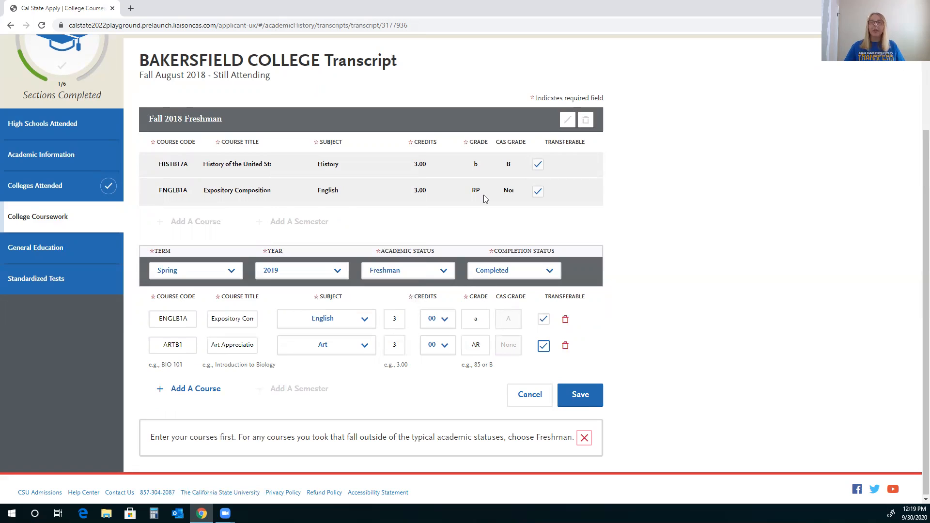
{"action": "left_click", "coordinate": [585, 397]}
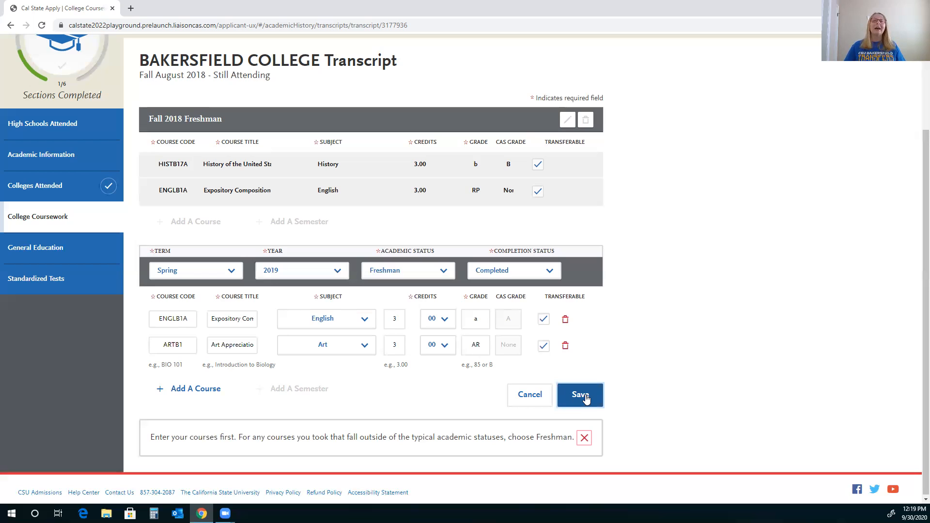
{"action": "left_click", "coordinate": [581, 394]}
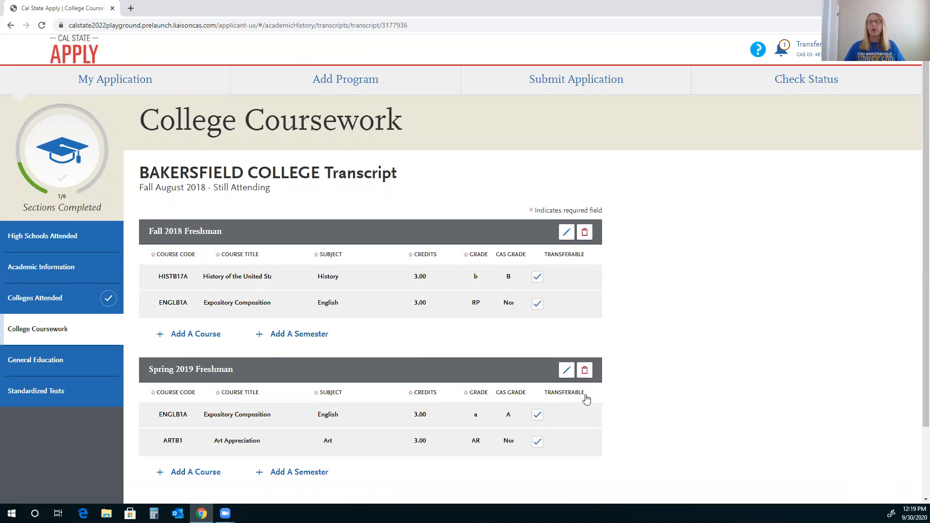
Add another semester to the Bakersfield College transcript with the term Fall and the year 2020
{"action": "scroll", "coordinate": [399, 374], "scroll_direction": "down", "scroll_amount": 1}
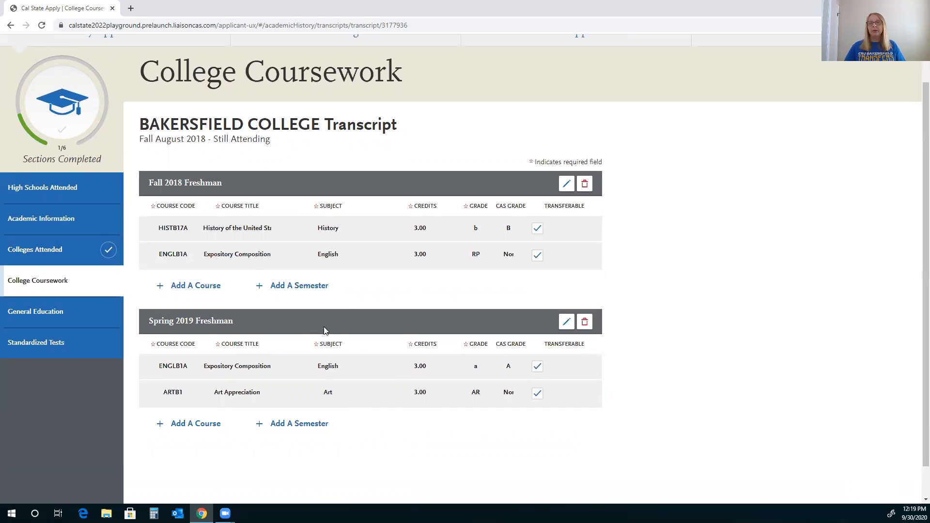
{"action": "left_click", "coordinate": [307, 429]}
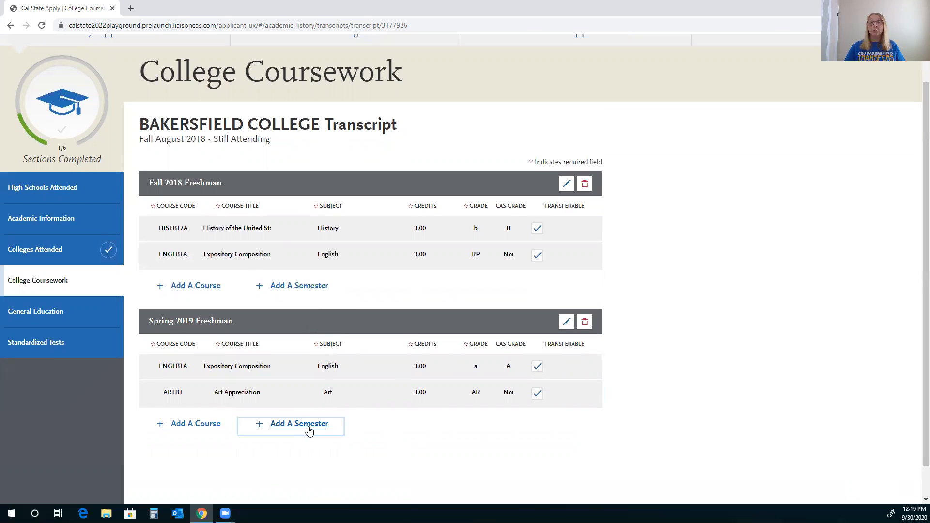
{"action": "scroll", "coordinate": [207, 359], "scroll_direction": "down", "scroll_amount": 3}
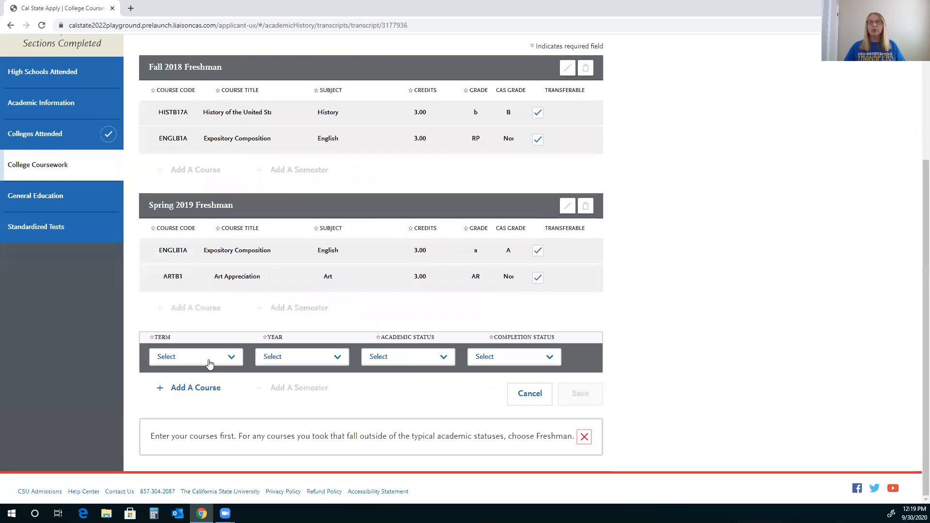
{"action": "left_click", "coordinate": [209, 359]}
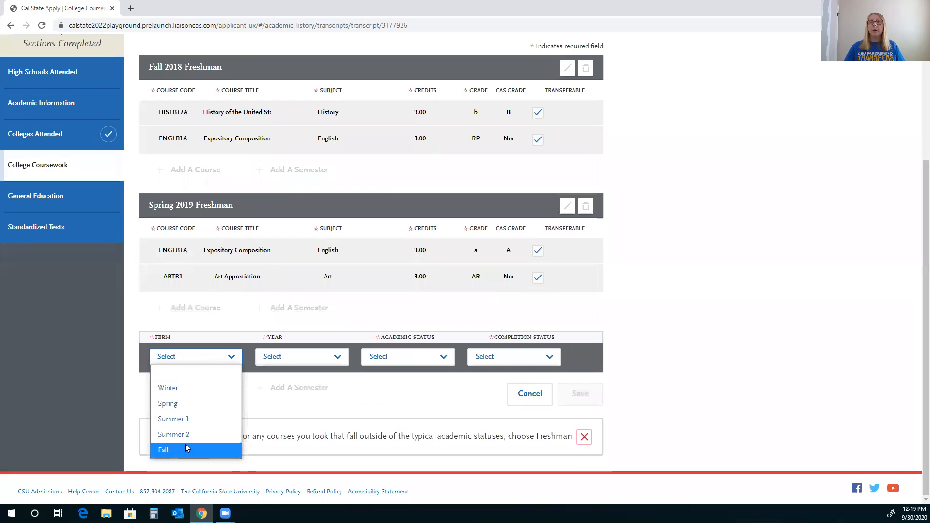
{"action": "left_click", "coordinate": [279, 365]}
{"action": "left_click", "coordinate": [279, 359]}
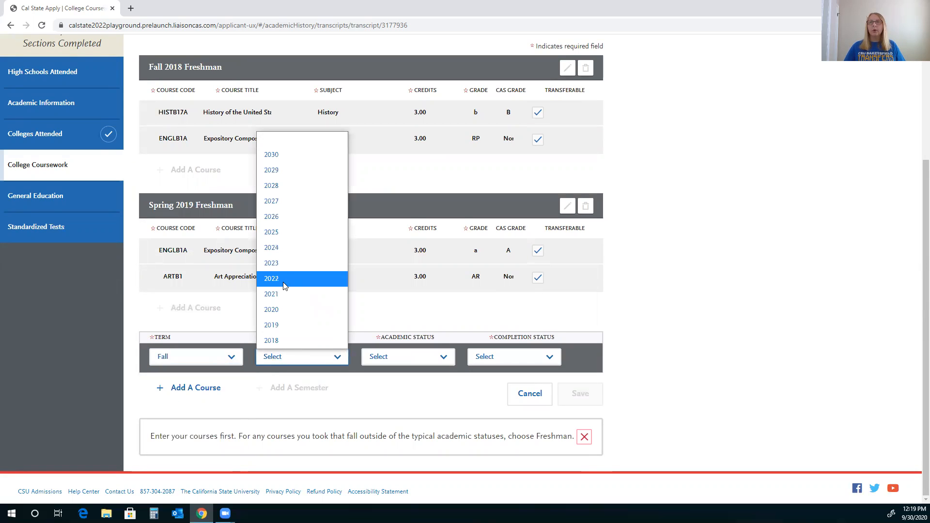
{"action": "left_click", "coordinate": [286, 310]}
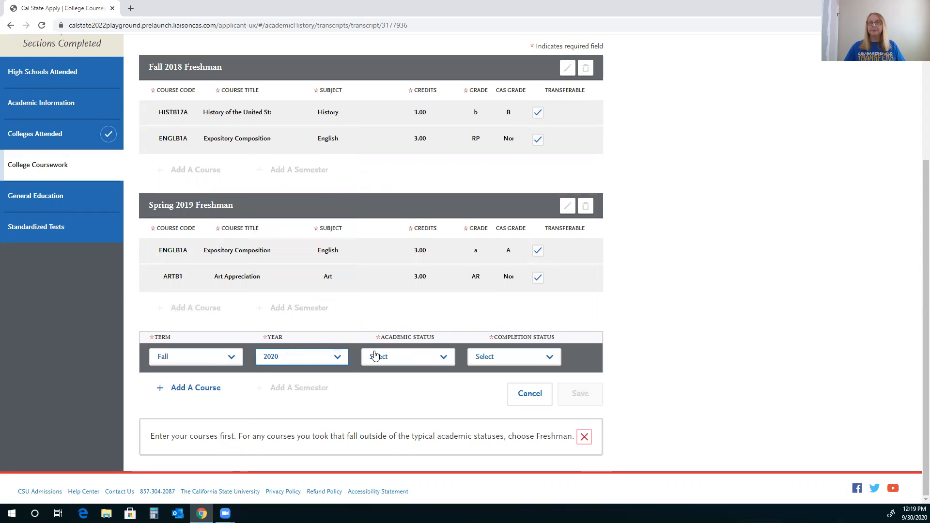
Set the Fall 2020 semester's academic status to Sophomore and completion status to In Progress/Planned, and save it
{"action": "left_click", "coordinate": [380, 357]}
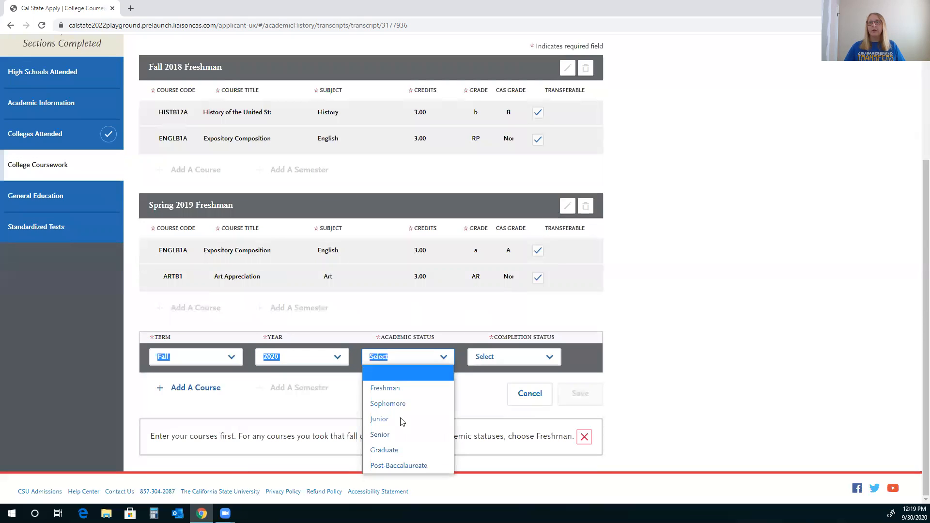
{"action": "left_click", "coordinate": [392, 405]}
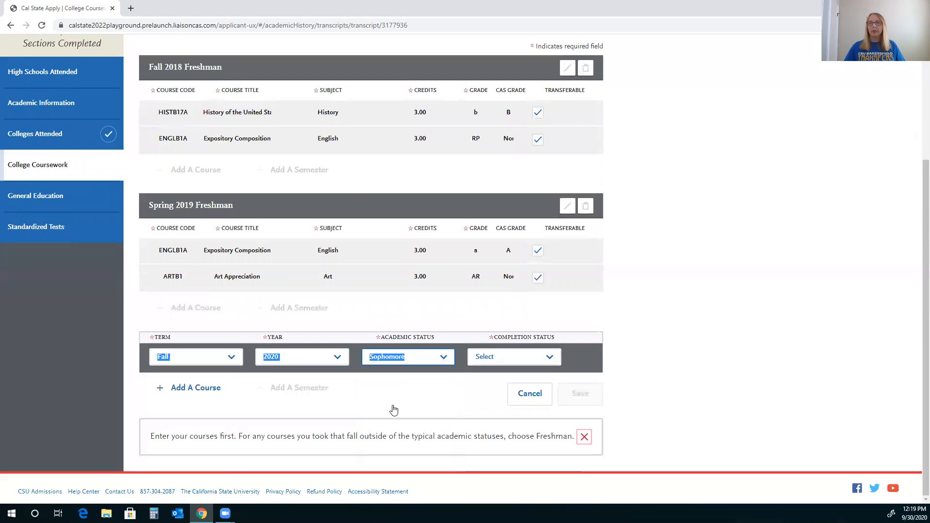
{"action": "left_click", "coordinate": [482, 363]}
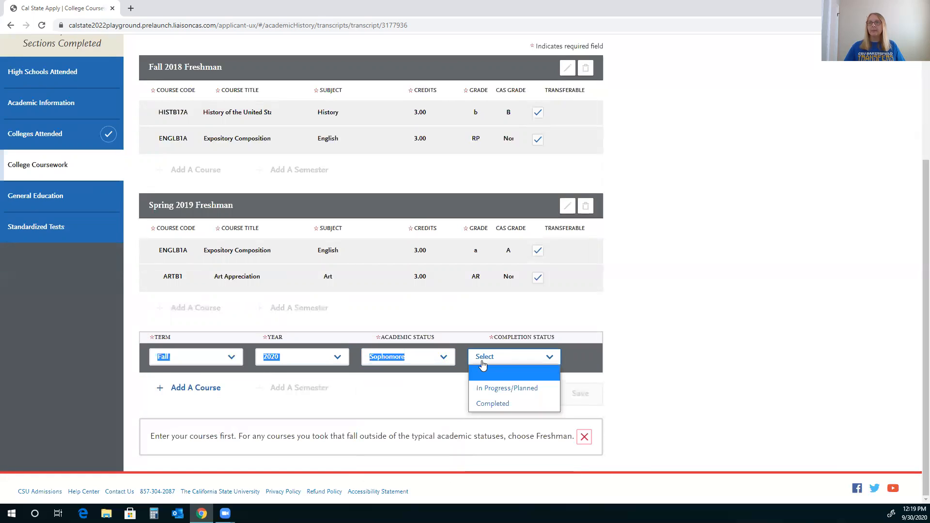
{"action": "left_click", "coordinate": [500, 386]}
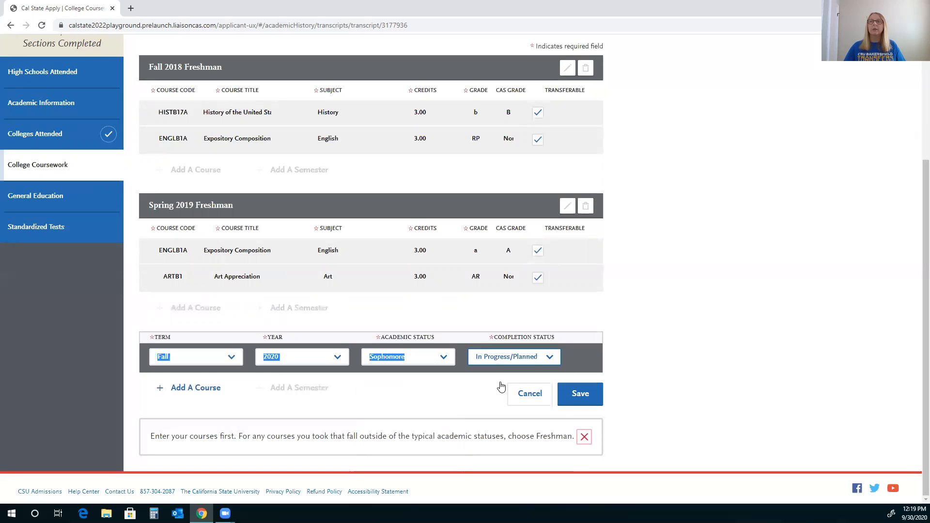
{"action": "left_click", "coordinate": [583, 395]}
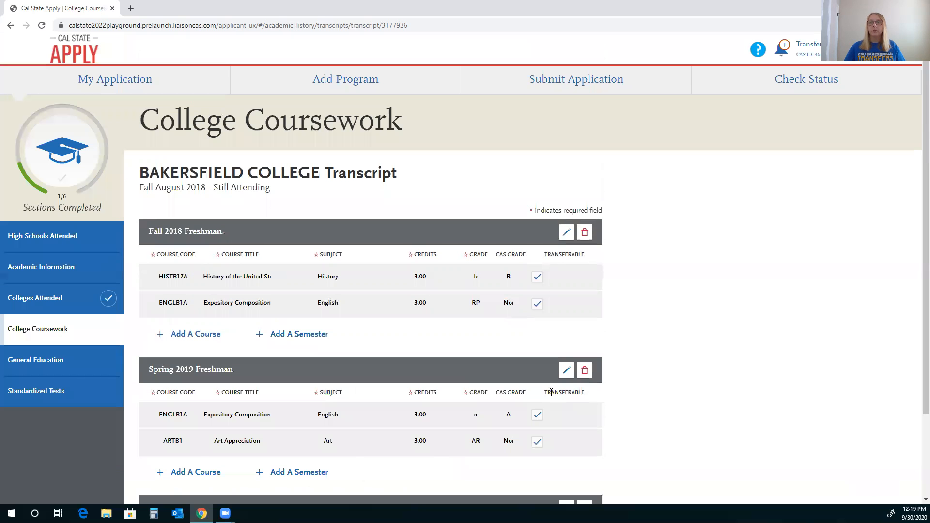
Add a course to the Fall 2020 semester and choose BIOLB11 as its course code
{"action": "scroll", "coordinate": [552, 393], "scroll_direction": "down", "scroll_amount": 2}
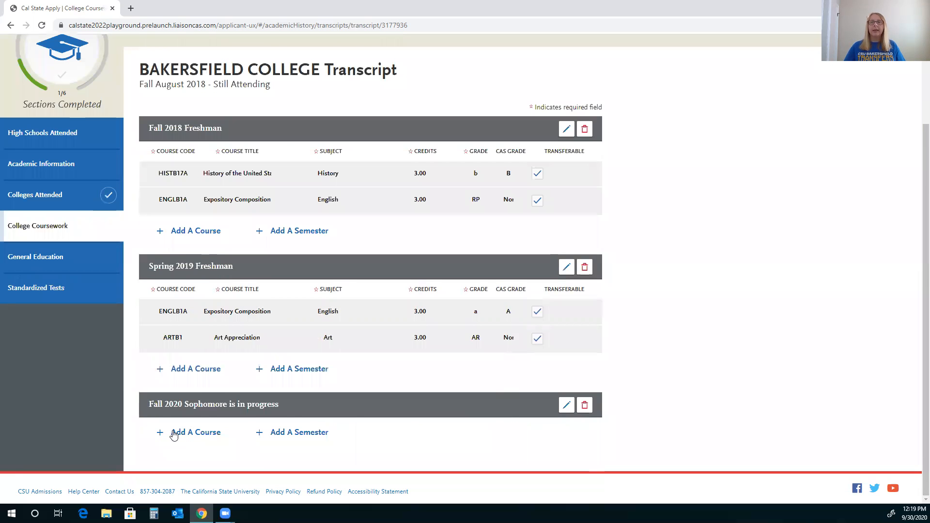
{"action": "left_click", "coordinate": [183, 435]}
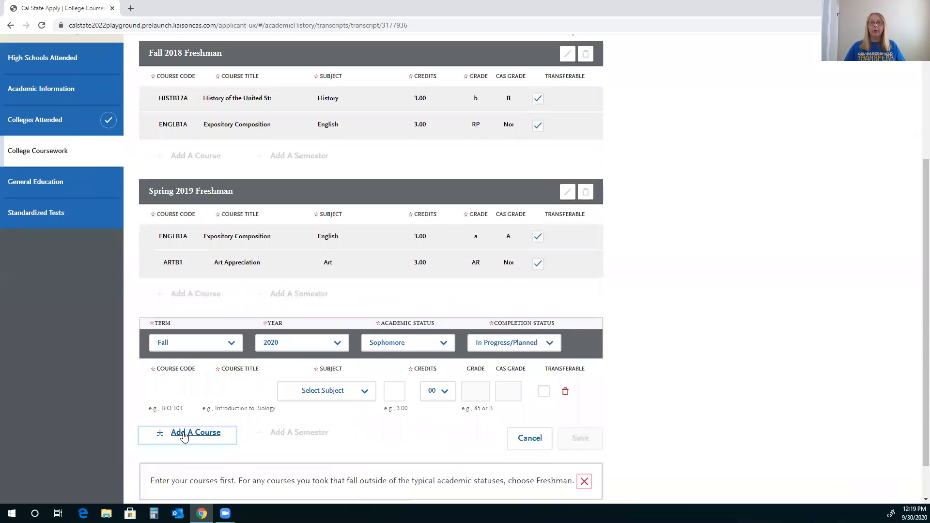
{"action": "left_click", "coordinate": [473, 394]}
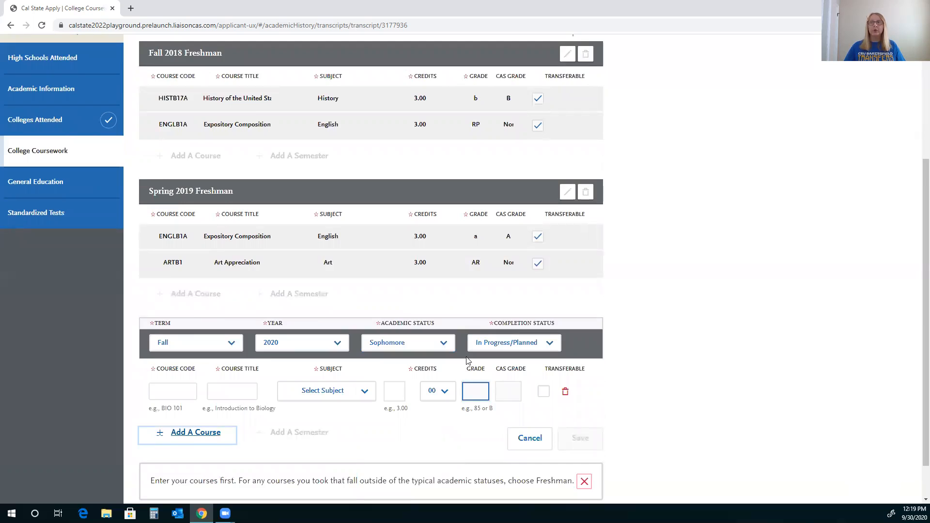
{"action": "scroll", "coordinate": [473, 395], "scroll_direction": "down", "scroll_amount": 1}
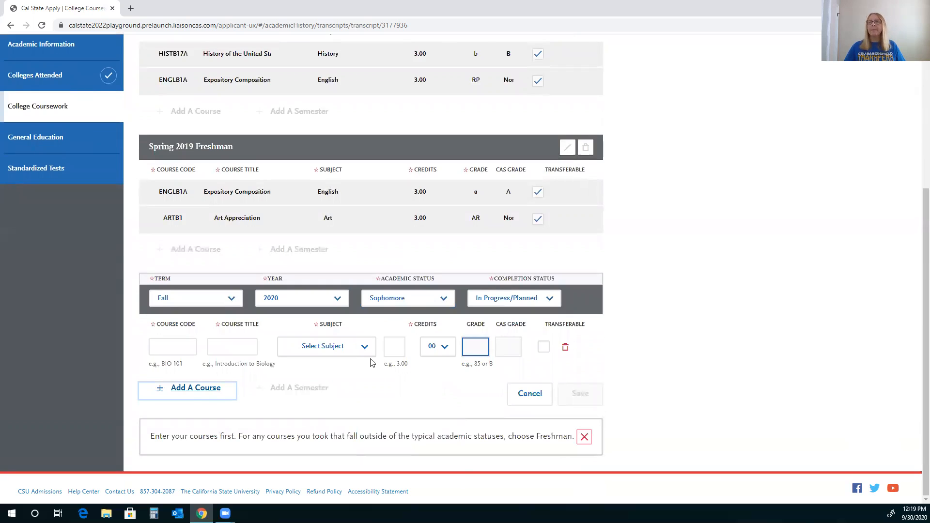
{"action": "left_click", "coordinate": [163, 346]}
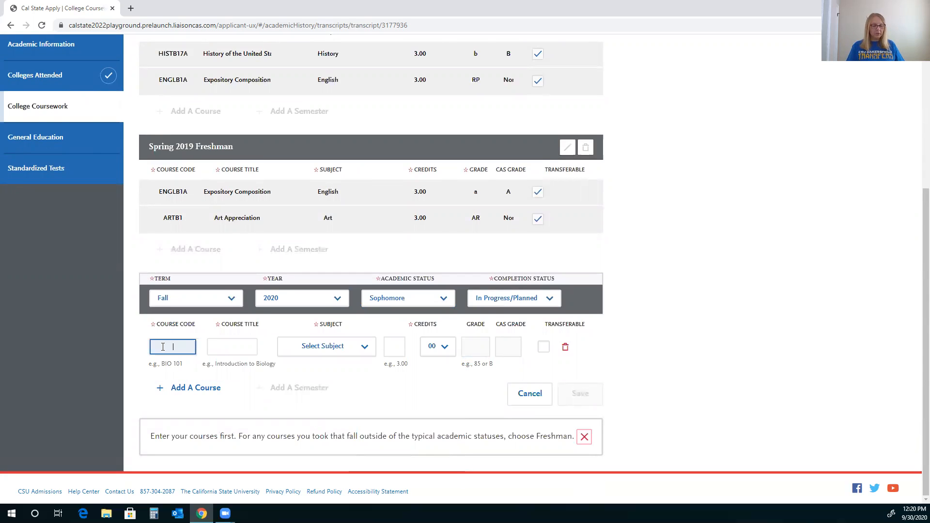
{"action": "type", "text": "bio"}
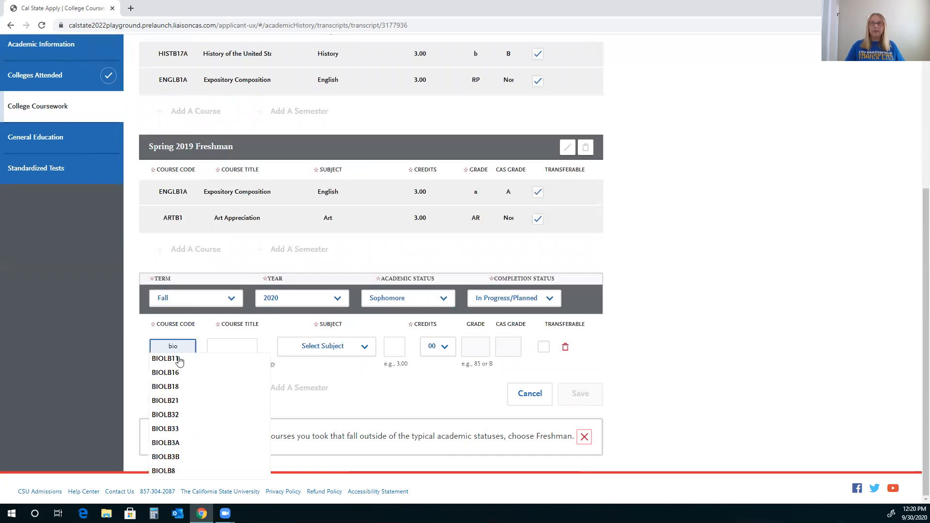
{"action": "left_click", "coordinate": [179, 362]}
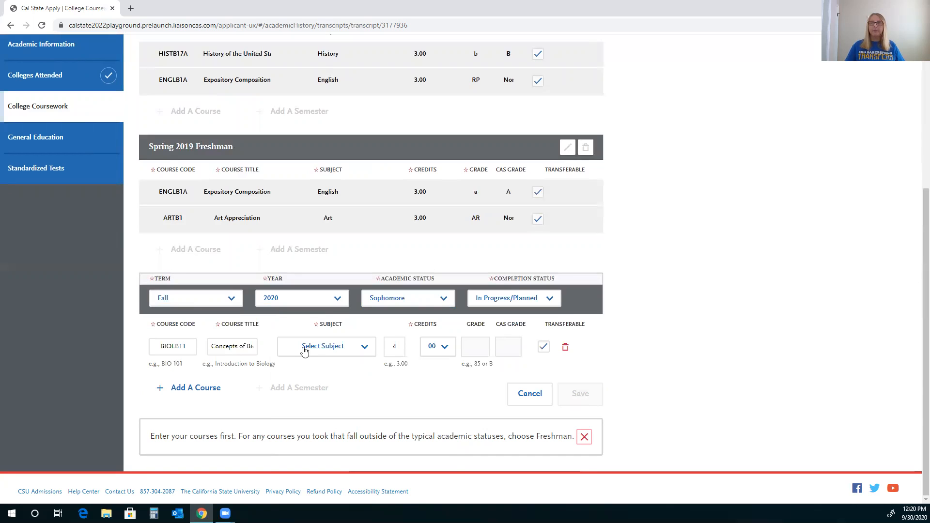
Set the BIOLB11 course's subject to Biology and save the Fall 2020 semester
{"action": "left_click", "coordinate": [306, 348]}
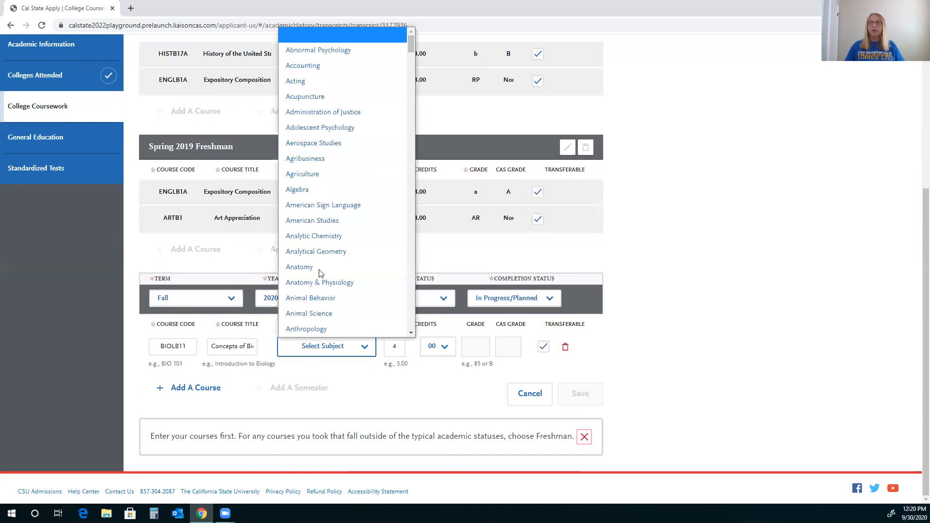
{"action": "scroll", "coordinate": [320, 274], "scroll_direction": "down", "scroll_amount": 9}
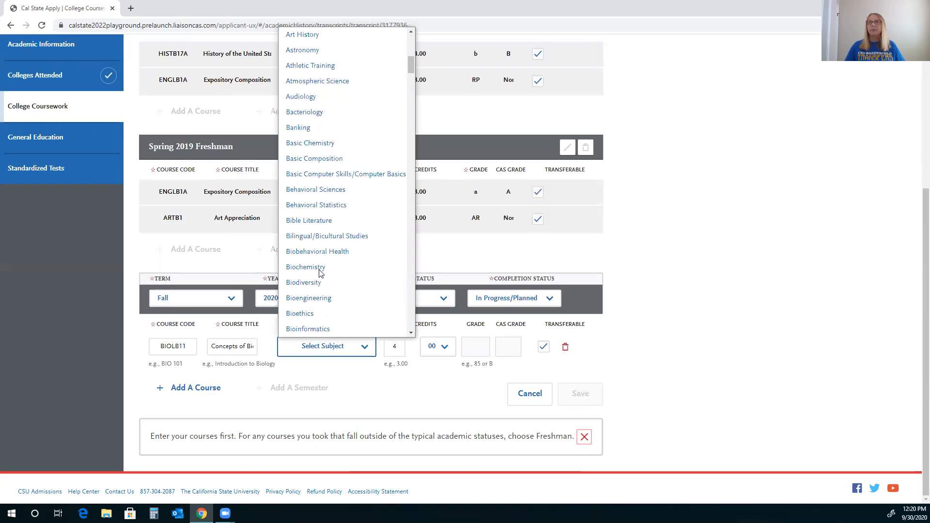
{"action": "scroll", "coordinate": [320, 274], "scroll_direction": "down", "scroll_amount": 3}
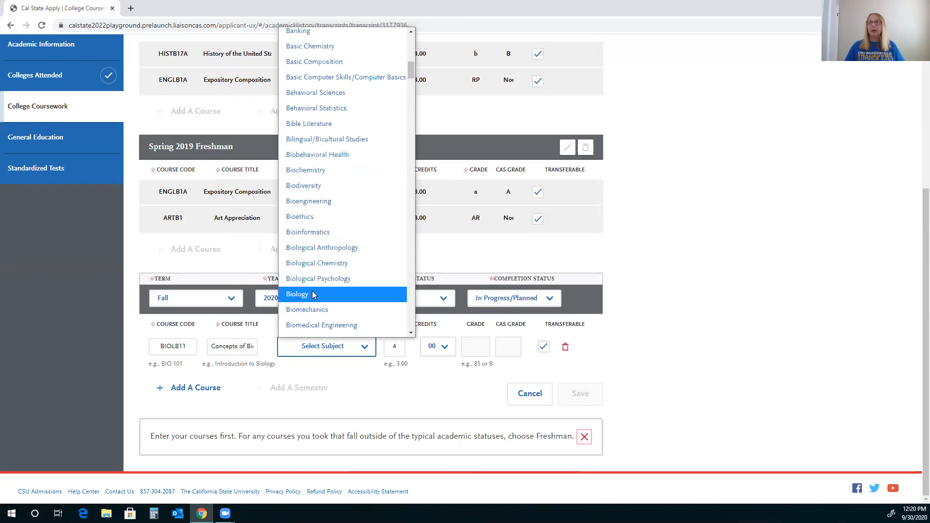
{"action": "left_click", "coordinate": [311, 295]}
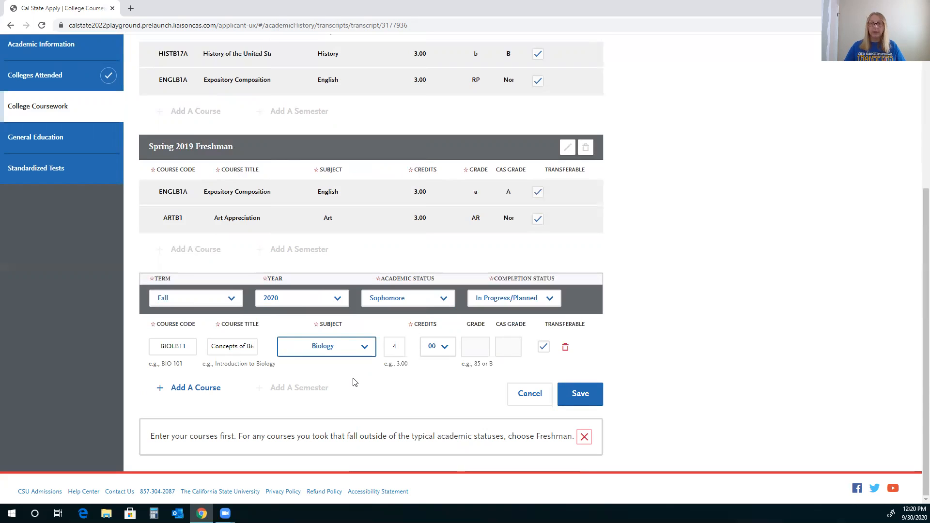
{"action": "left_click", "coordinate": [565, 395]}
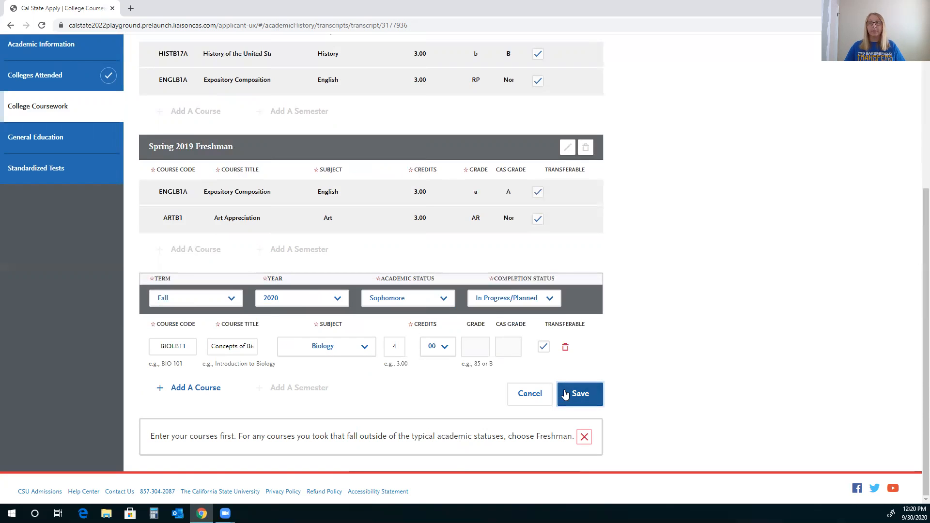
Return to the College Coursework overview and start the Porterville College transcript
{"action": "scroll", "coordinate": [564, 390], "scroll_direction": "down", "scroll_amount": 3}
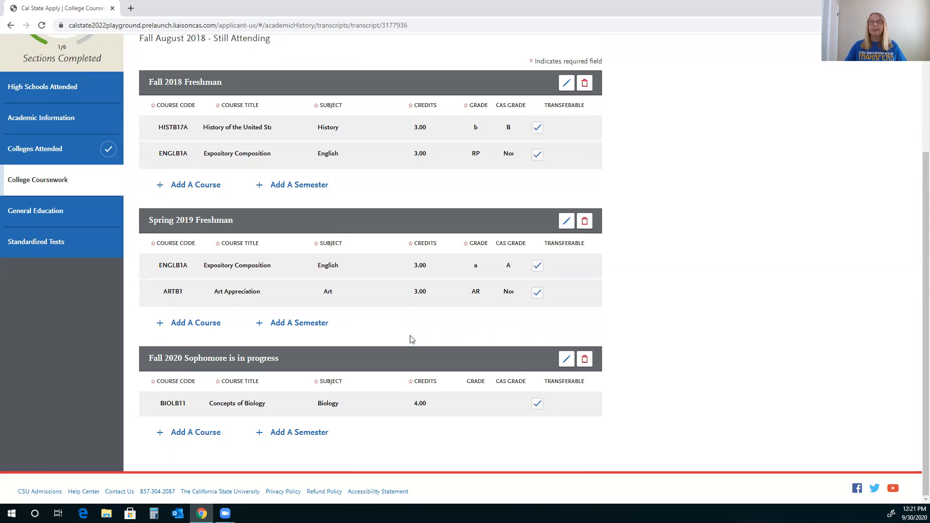
{"action": "left_click", "coordinate": [68, 180]}
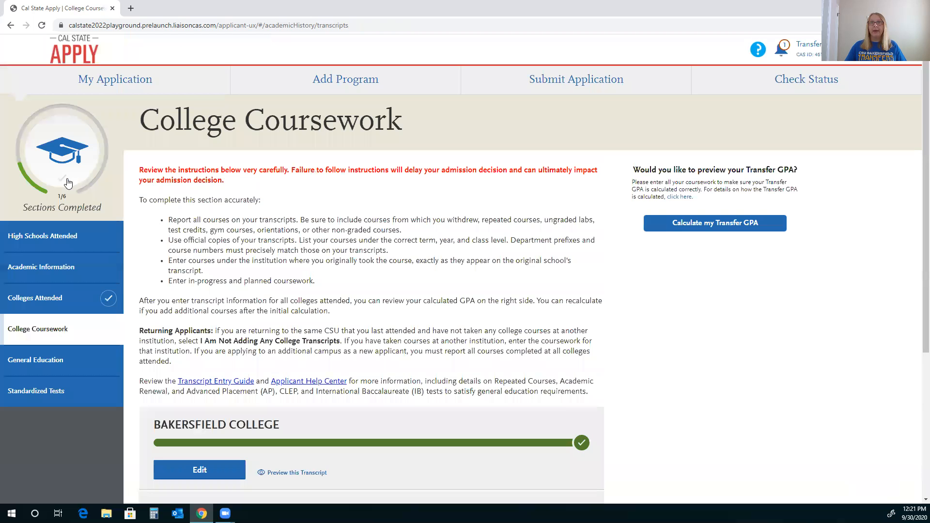
{"action": "scroll", "coordinate": [257, 326], "scroll_direction": "down", "scroll_amount": 4}
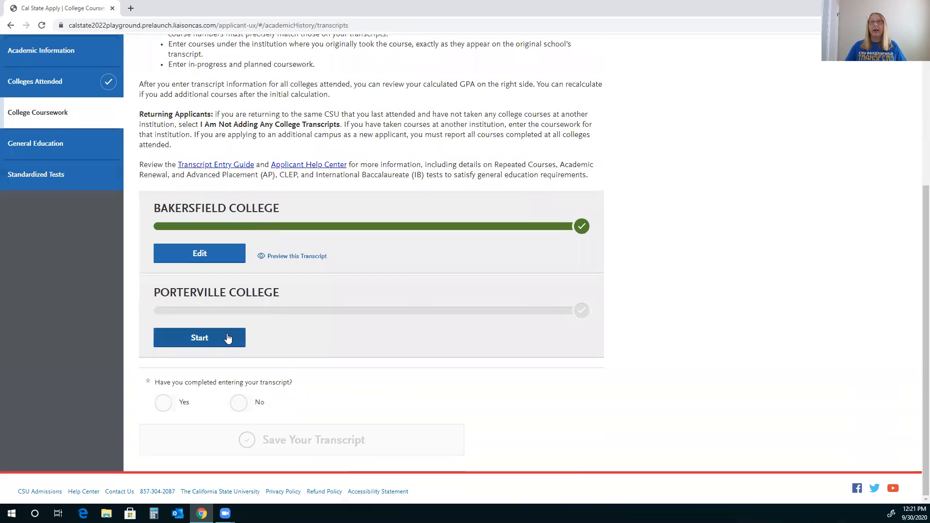
{"action": "left_click", "coordinate": [216, 342]}
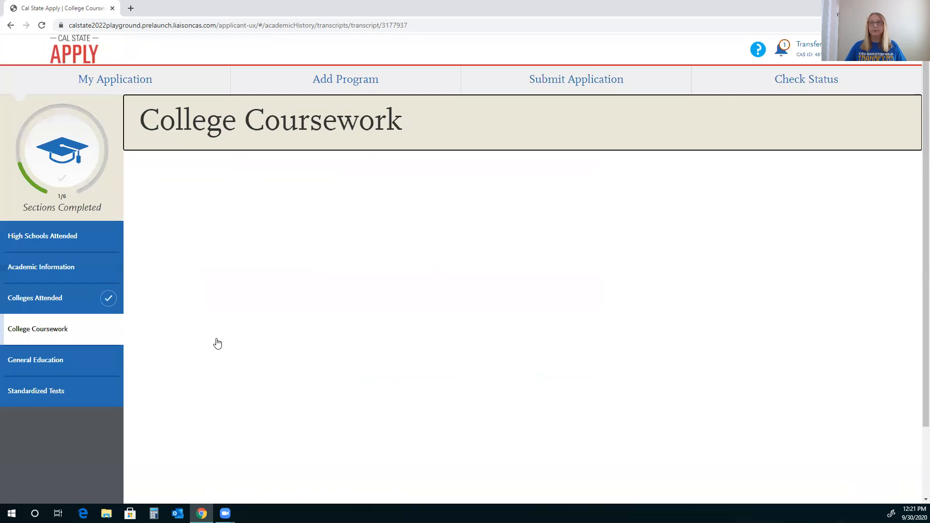
Add a semester to the Porterville College transcript with the term Summer 1 and the year 2019
{"action": "left_click", "coordinate": [223, 289]}
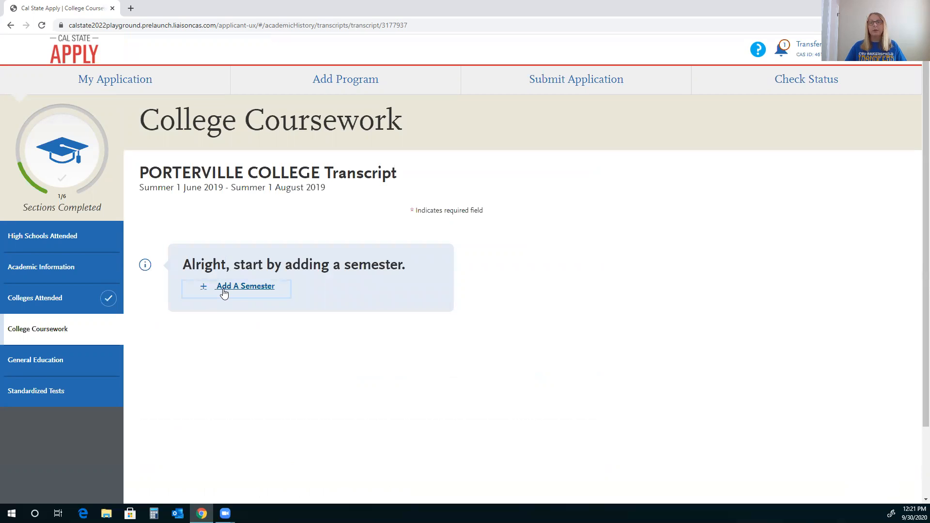
{"action": "left_click", "coordinate": [223, 290]}
{"action": "left_click", "coordinate": [206, 248]}
{"action": "left_click", "coordinate": [207, 305]}
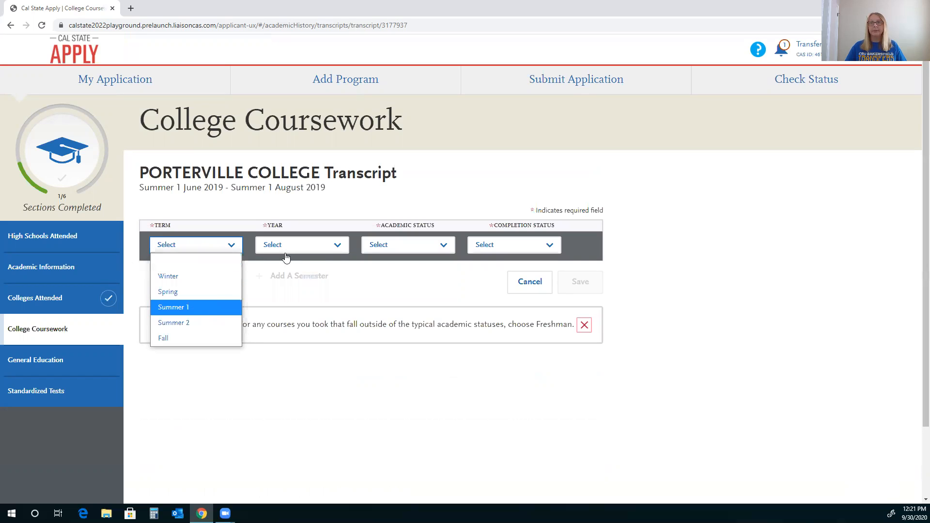
{"action": "left_click", "coordinate": [289, 250]}
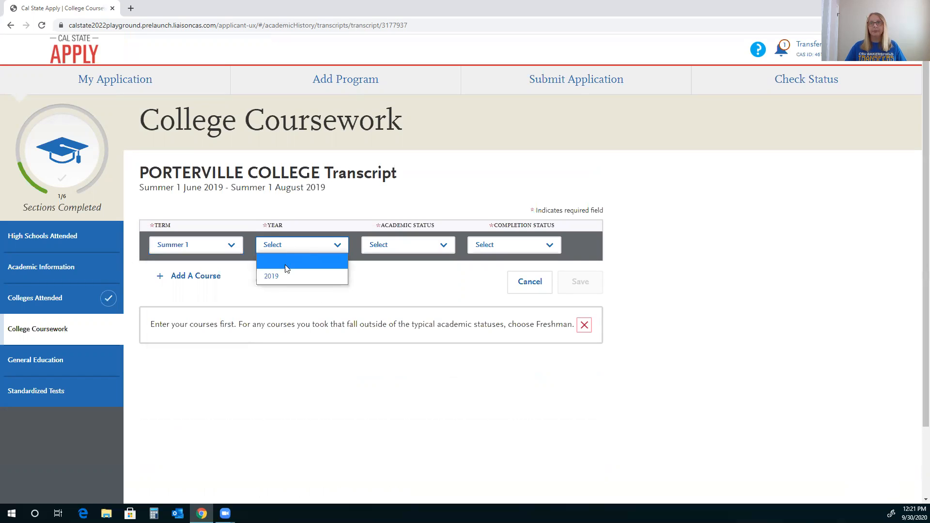
{"action": "left_click", "coordinate": [280, 279]}
Set the Summer 1 2019 semester's academic status to Freshman and completion status to Completed, and save it
{"action": "left_click", "coordinate": [381, 250]}
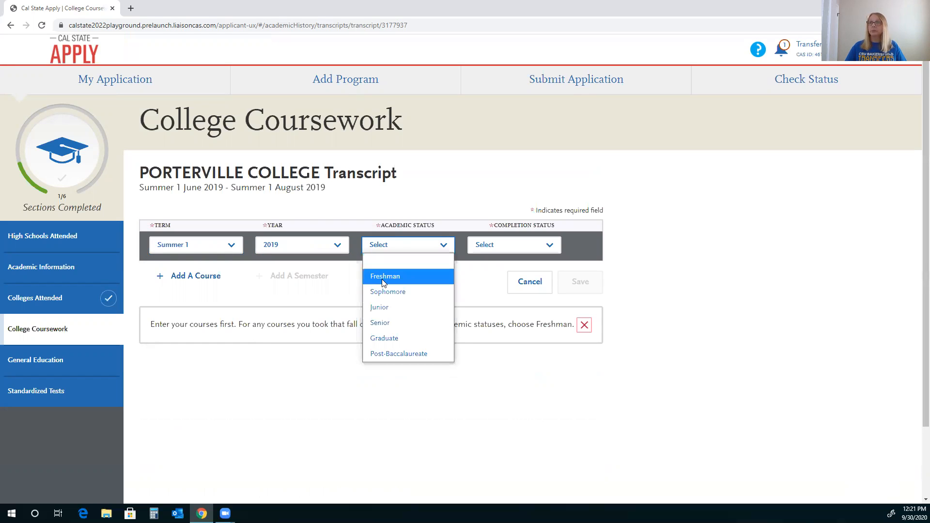
{"action": "left_click", "coordinate": [385, 282]}
{"action": "left_click", "coordinate": [481, 250]}
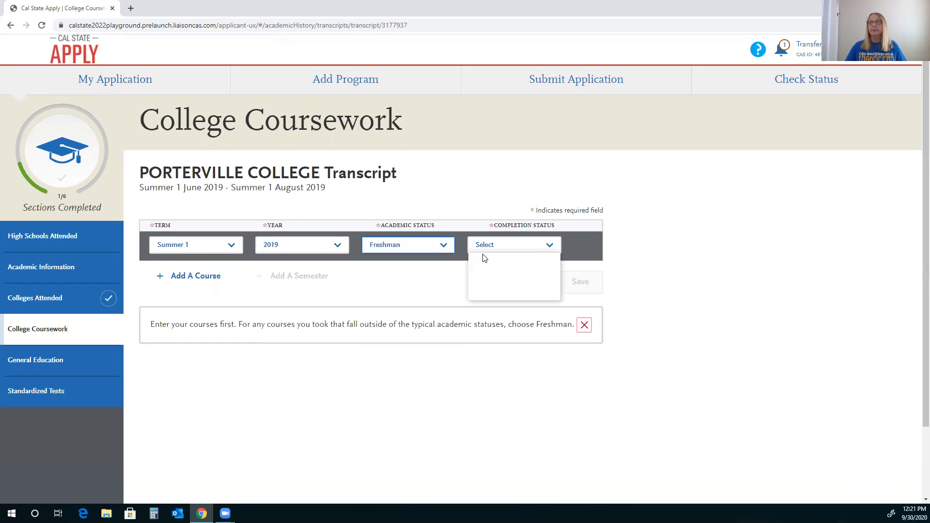
{"action": "left_click", "coordinate": [484, 292]}
{"action": "left_click", "coordinate": [576, 290]}
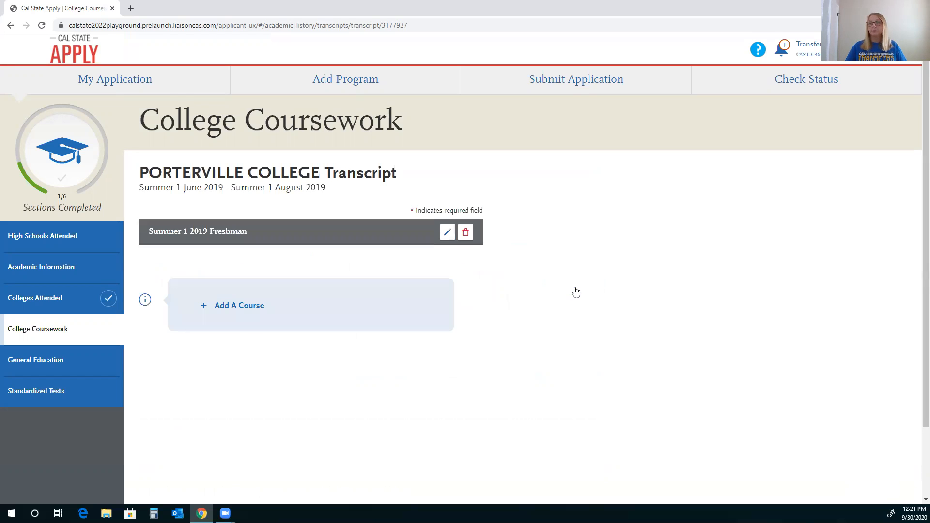
Add a course entry to the Summer 1 2019 semester of the Porterville College transcript
{"action": "left_click", "coordinate": [230, 310]}
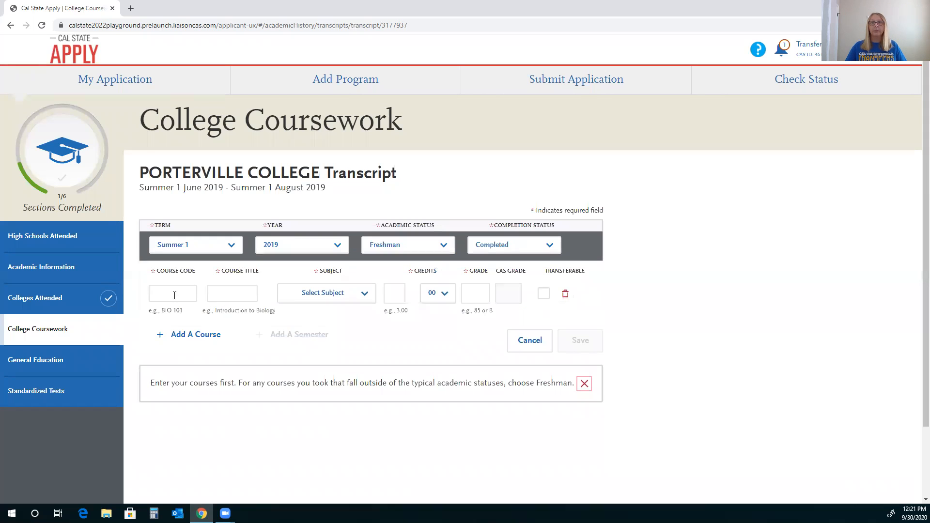
{"action": "left_click", "coordinate": [174, 295]}
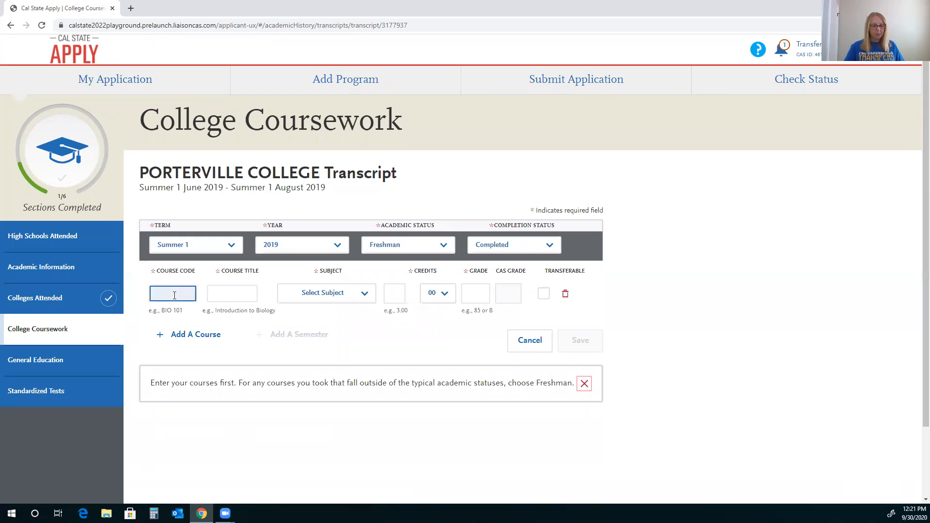
{"action": "type", "text": "th"}
{"action": "key", "text": "BackSpace"}
{"action": "key", "text": "BackSpace"}
{"action": "type", "text": "sp"}
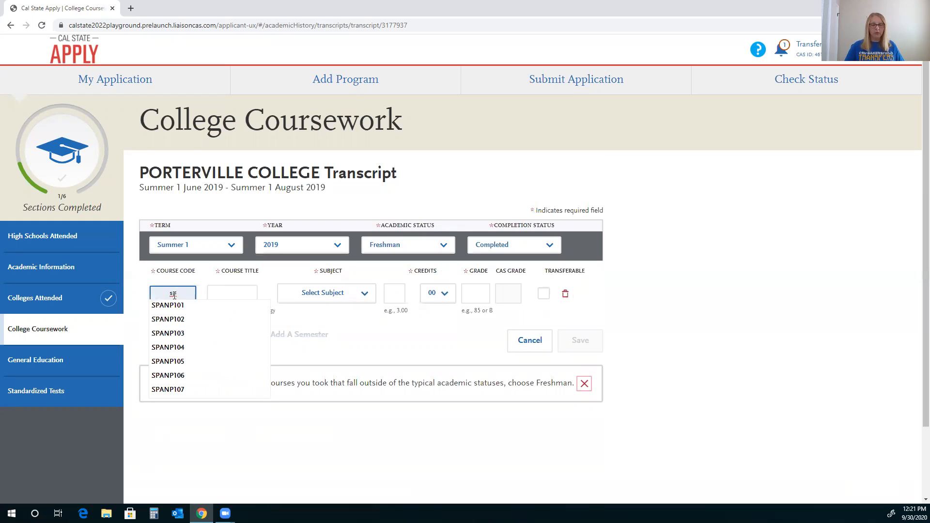
{"action": "type", "text": "re"}
{"action": "key", "text": "BackSpace"}
{"action": "key", "text": "BackSpace"}
{"action": "key", "text": "BackSpace"}
{"action": "key", "text": "BackSpace"}
Choose COMMP101 as the course code and set the course's subject to Communications
{"action": "type", "text": "comm"}
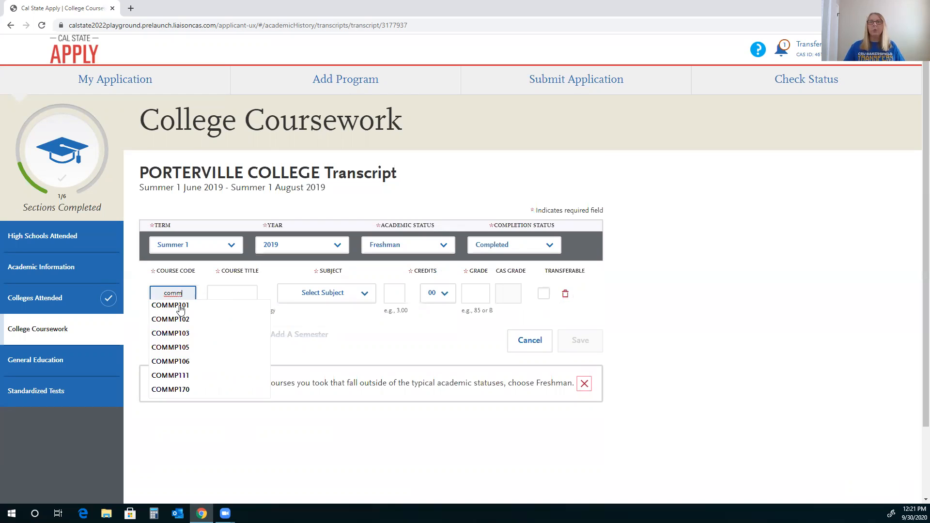
{"action": "left_click", "coordinate": [181, 308]}
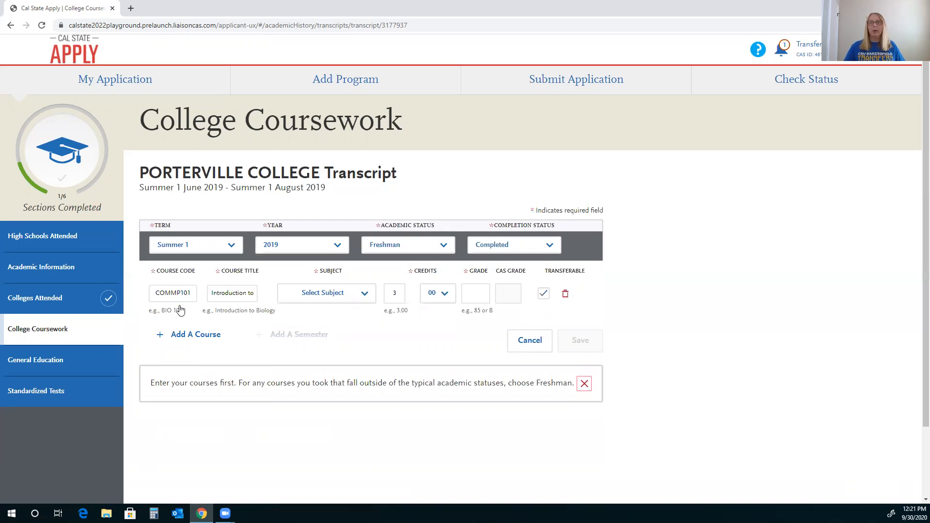
{"action": "left_click", "coordinate": [327, 302]}
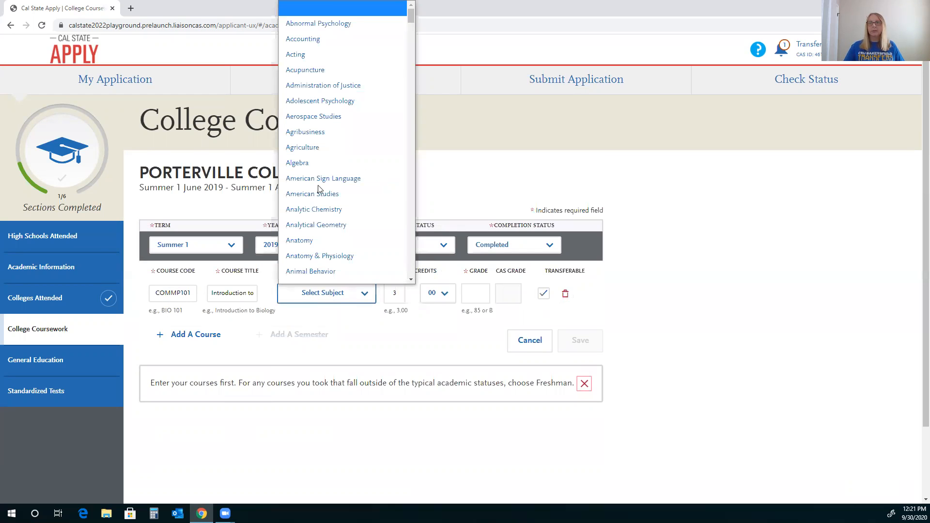
{"action": "type", "text": "bo"}
{"action": "scroll", "coordinate": [321, 192], "scroll_direction": "down", "scroll_amount": 4}
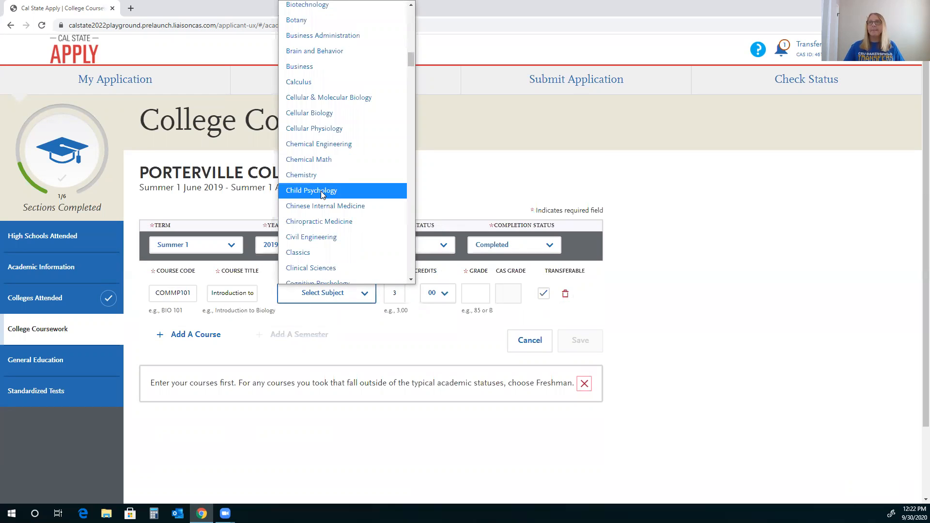
{"action": "scroll", "coordinate": [320, 192], "scroll_direction": "down", "scroll_amount": 4}
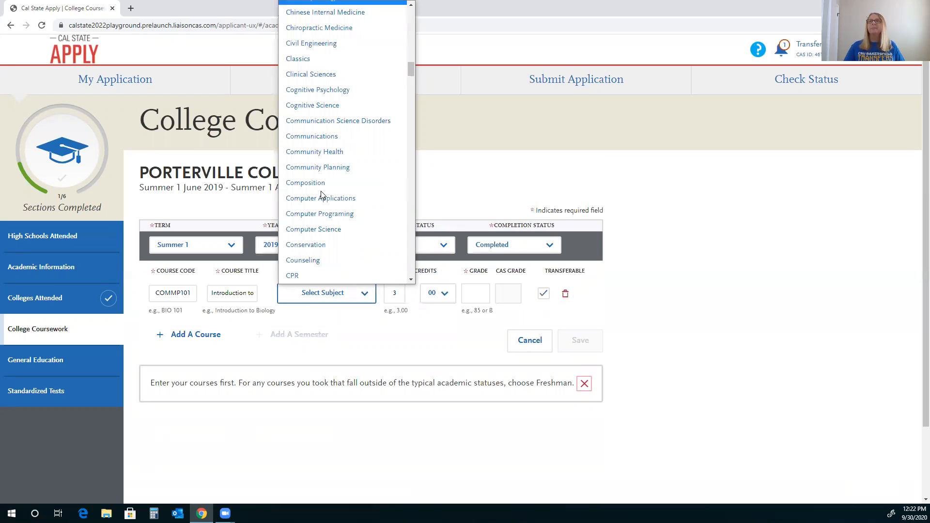
{"action": "left_click", "coordinate": [320, 139]}
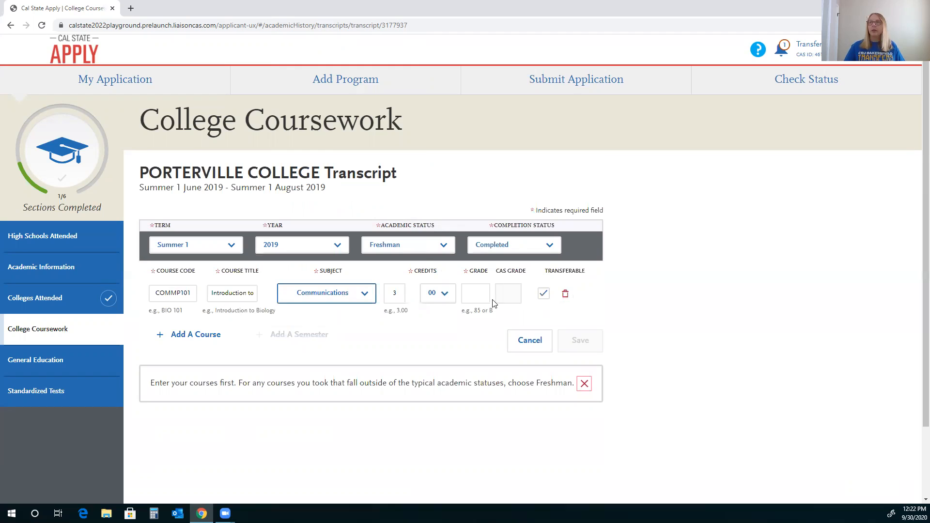
Enter the grade a for COMMP101 and save the Summer 1 2019 semester
{"action": "left_click", "coordinate": [477, 294]}
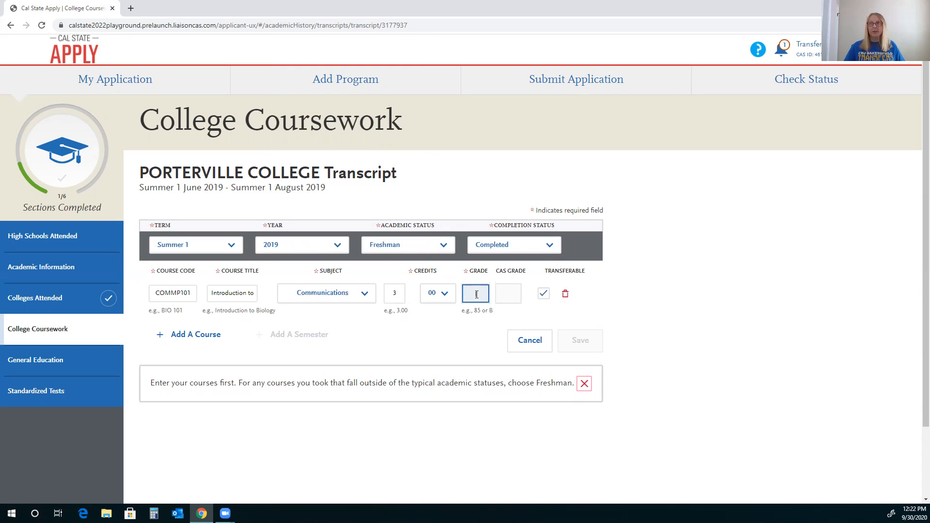
{"action": "key", "text": "Tab"}
{"action": "left_click", "coordinate": [583, 340]}
{"action": "left_click", "coordinate": [583, 341]}
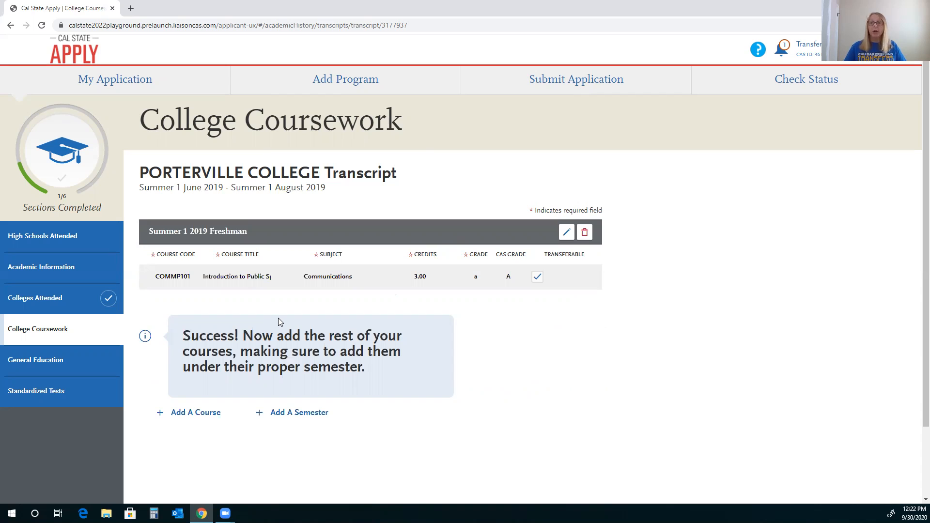
Reopen the Summer 1 2019 semester for editing and add the course MATHP115
{"action": "left_click", "coordinate": [566, 233]}
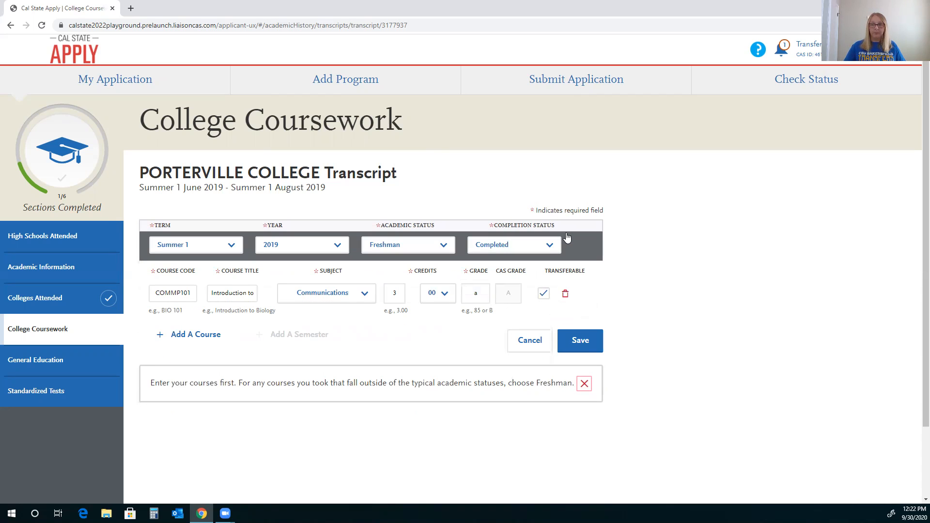
{"action": "left_click", "coordinate": [178, 340]}
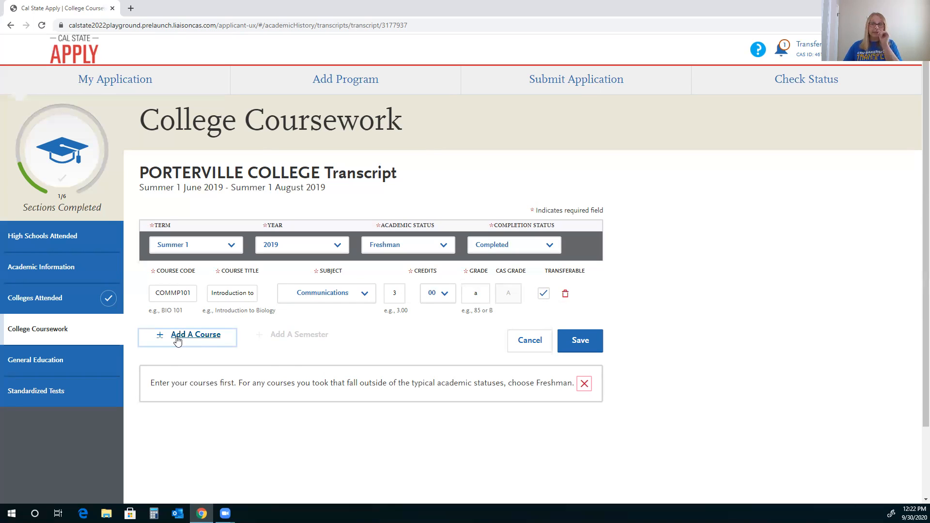
{"action": "left_click", "coordinate": [174, 320]}
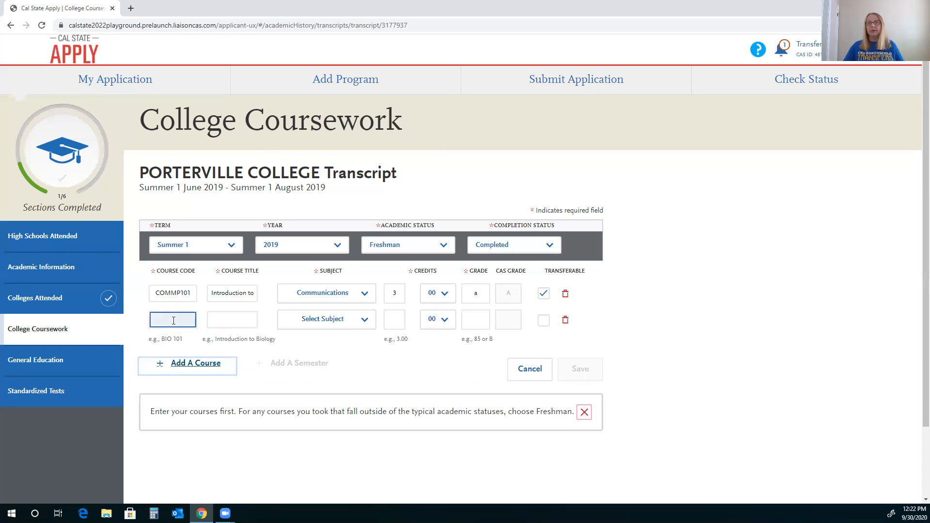
{"action": "type", "text": "math"}
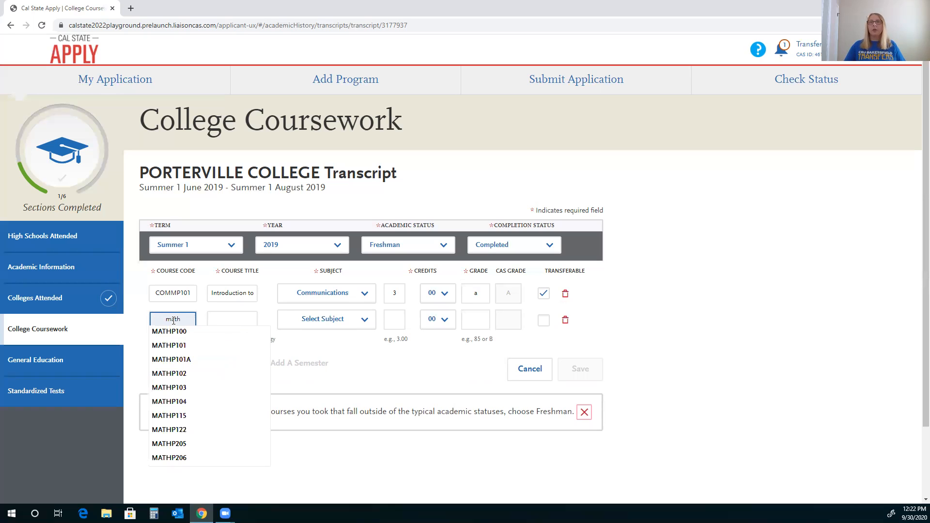
{"action": "left_click", "coordinate": [189, 417]}
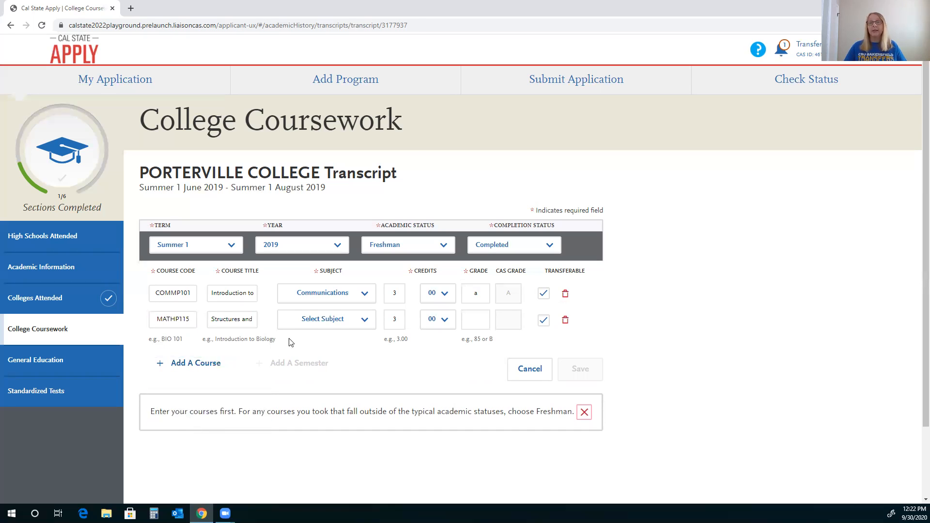
Set the MATHP115 course's subject to Mathematics
{"action": "left_click", "coordinate": [324, 321]}
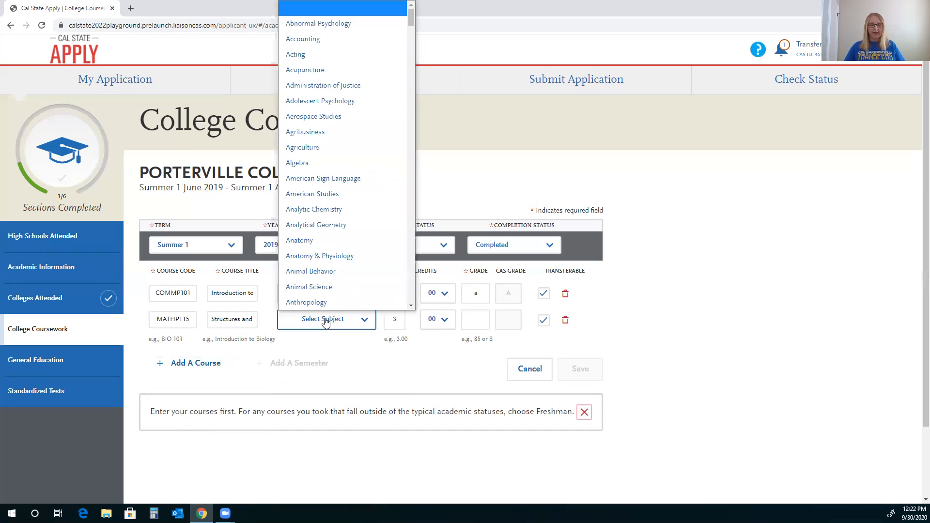
{"action": "key", "text": "m"}
{"action": "scroll", "coordinate": [320, 271], "scroll_direction": "down", "scroll_amount": 4}
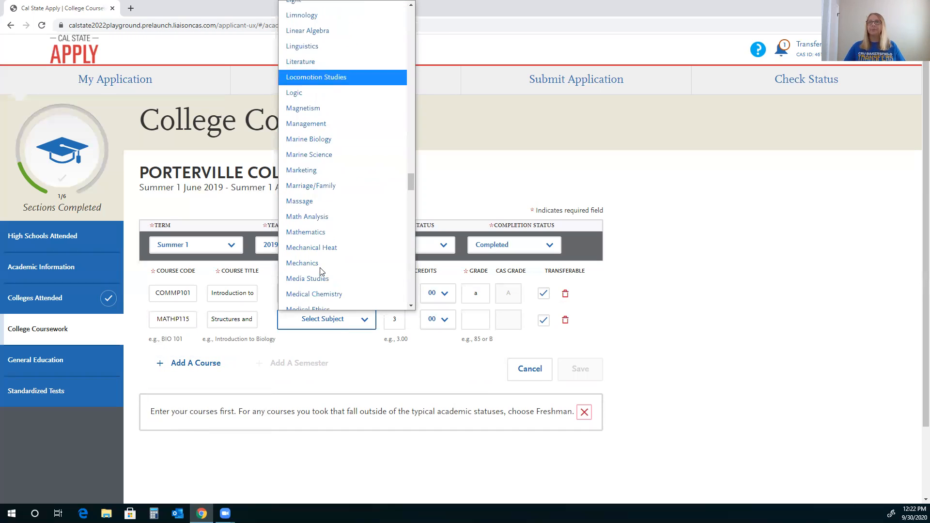
{"action": "left_click", "coordinate": [310, 233]}
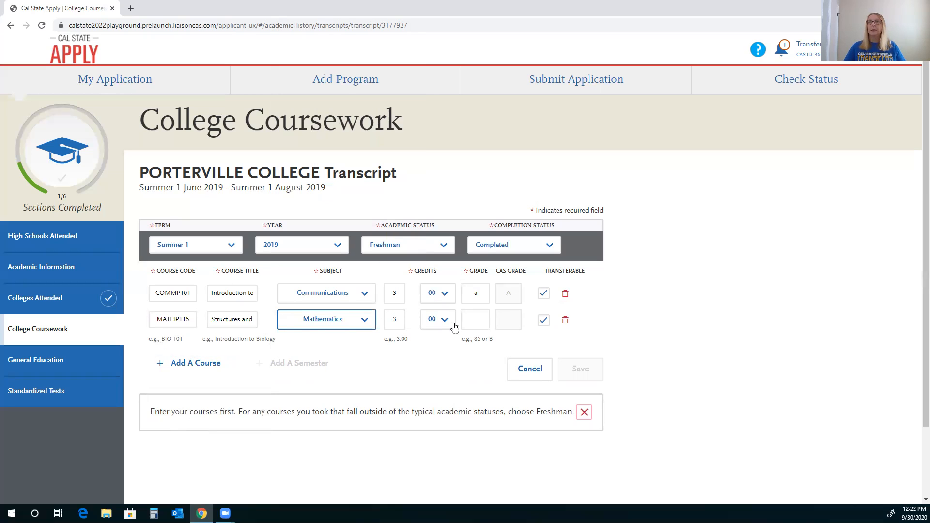
Enter the grade c for MATHP115 and save the Summer 1 2019 semester
{"action": "left_click", "coordinate": [473, 318]}
{"action": "type", "text": "a"}
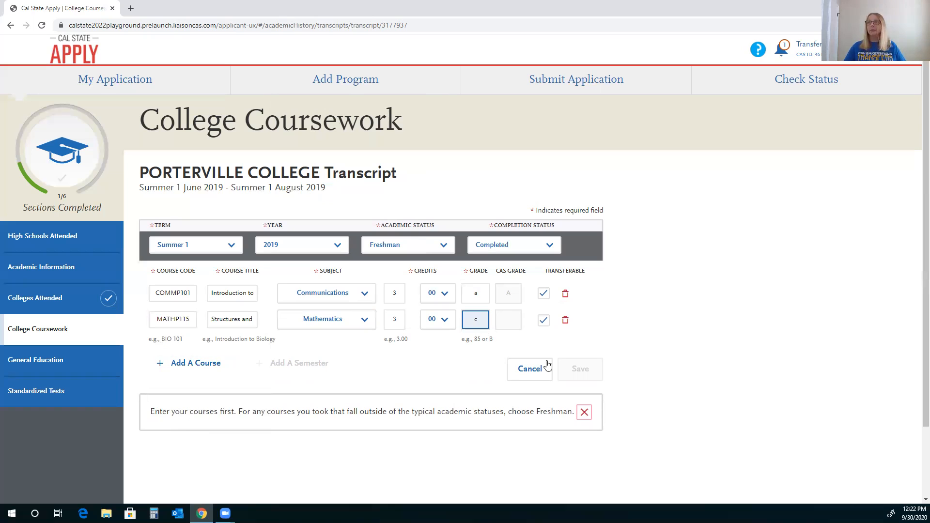
{"action": "key", "text": "Tab"}
{"action": "left_click", "coordinate": [579, 370]}
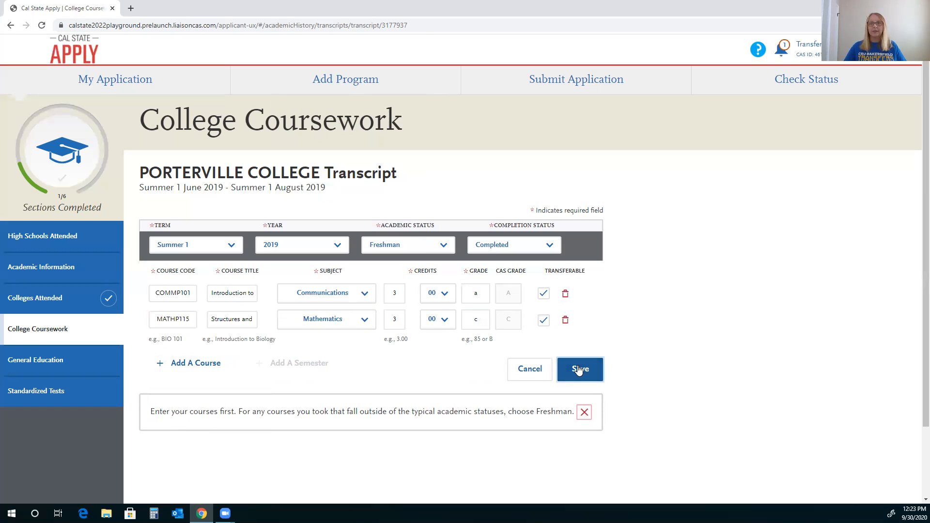
{"action": "left_click", "coordinate": [579, 371]}
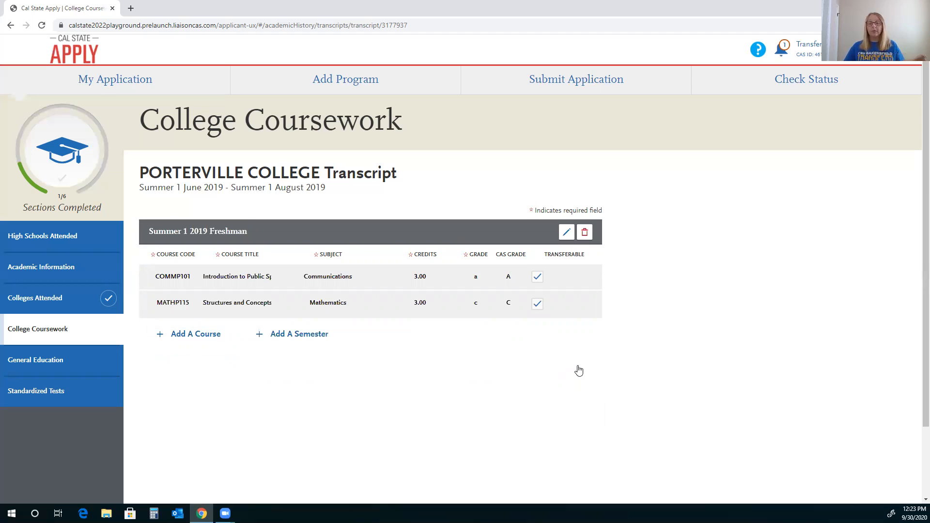
In the General Education section, assign HISTB17A - History of the United States (B) to A3 Critical Thinking and save the section
{"action": "left_click", "coordinate": [75, 360]}
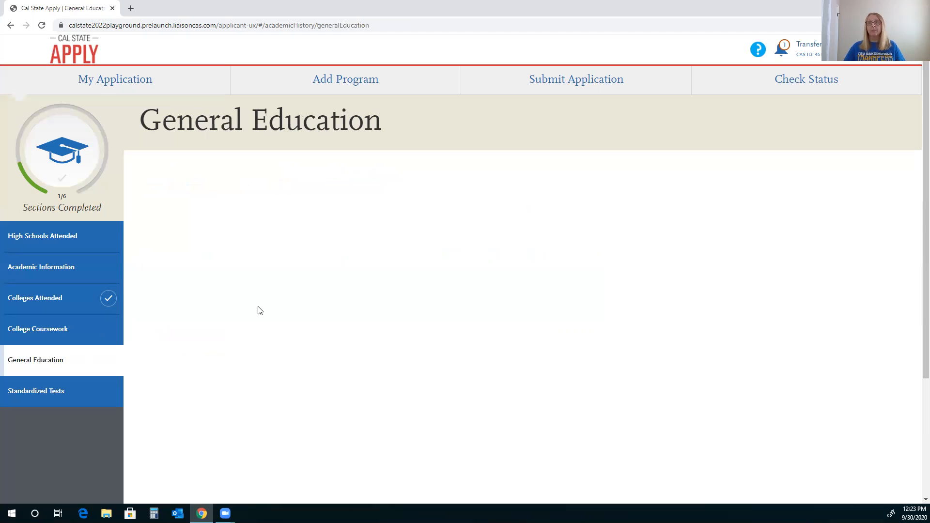
{"action": "scroll", "coordinate": [260, 310], "scroll_direction": "down", "scroll_amount": 2}
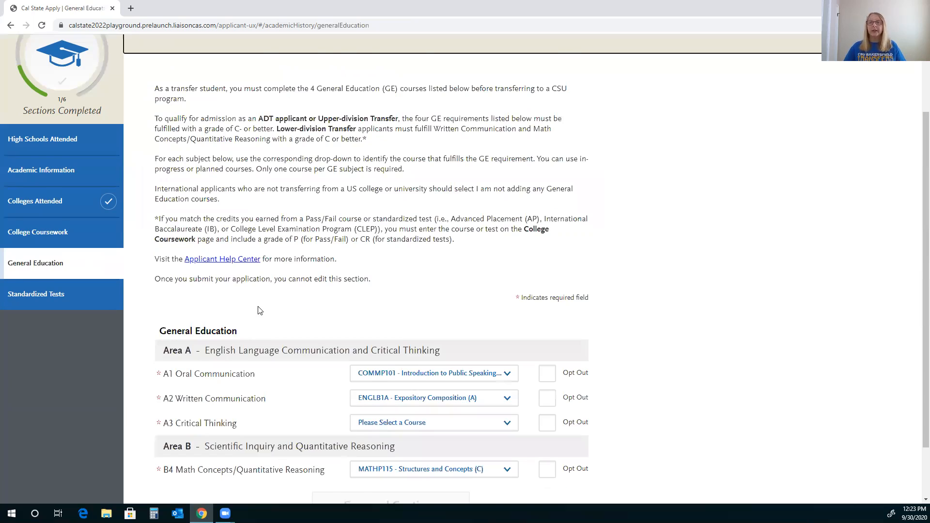
{"action": "scroll", "coordinate": [259, 310], "scroll_direction": "down", "scroll_amount": 2}
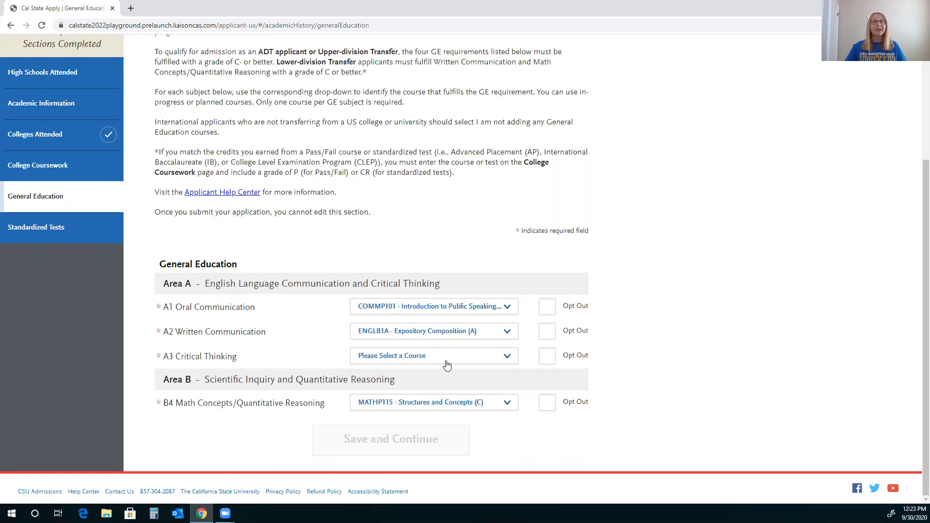
{"action": "left_click", "coordinate": [410, 359]}
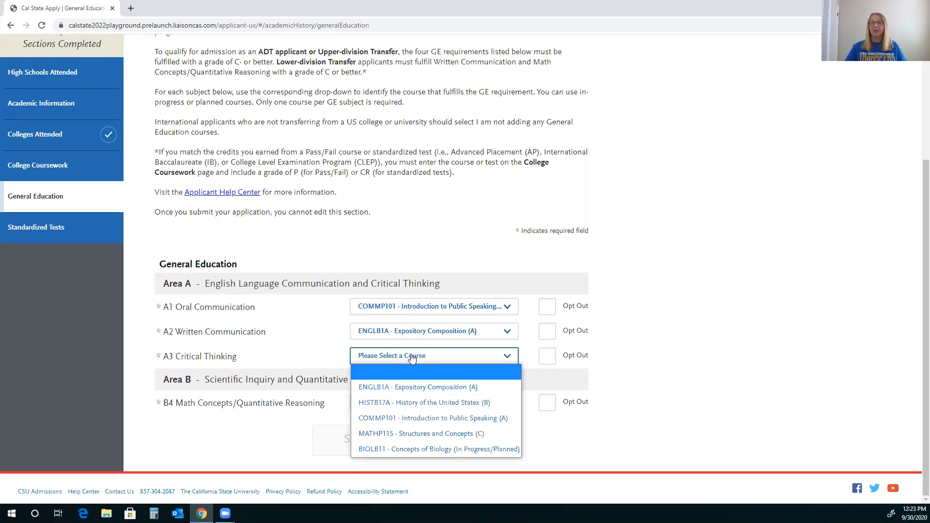
{"action": "left_click", "coordinate": [435, 403]}
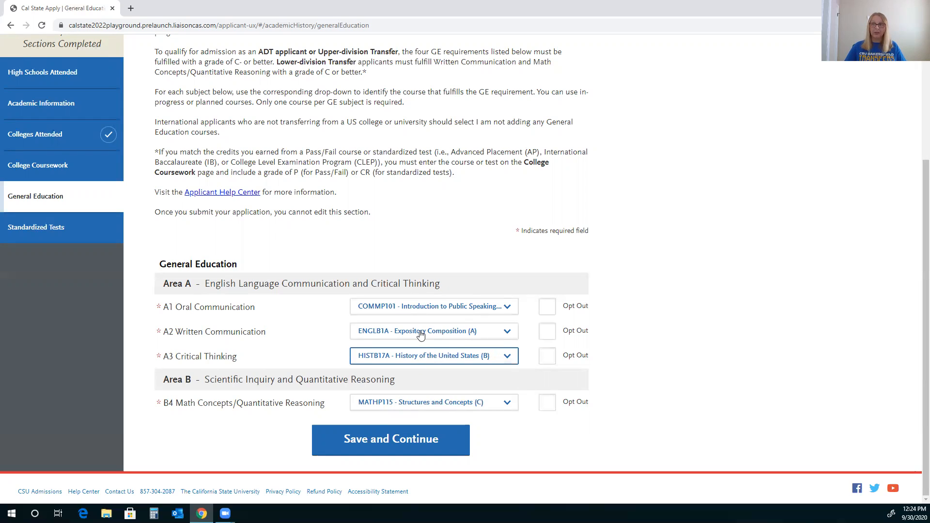
{"action": "left_click", "coordinate": [390, 446]}
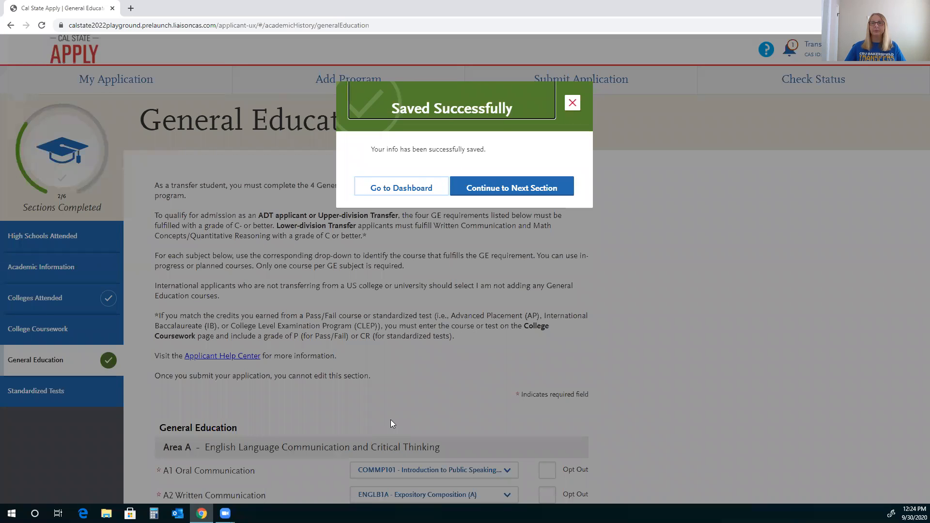
Return to the application dashboard and open College Coursework under Academic History
{"action": "left_click", "coordinate": [382, 188]}
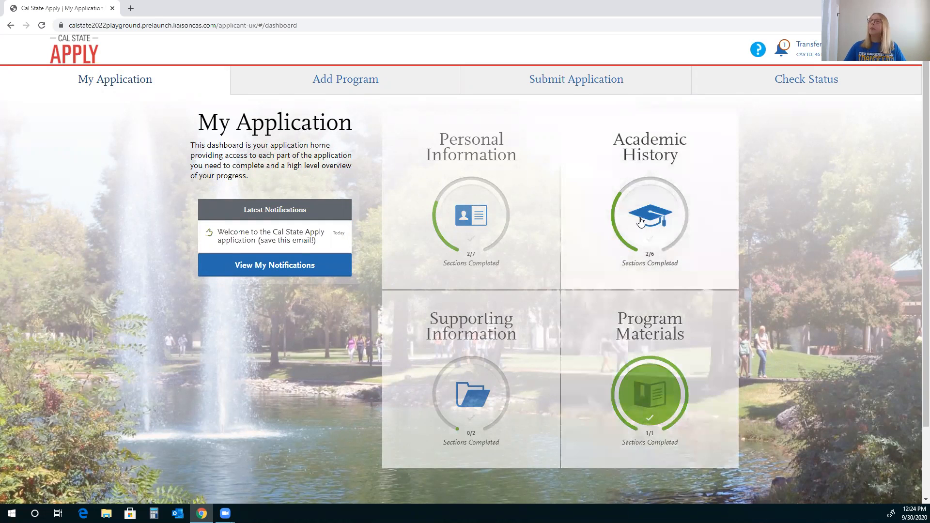
{"action": "left_click", "coordinate": [641, 220]}
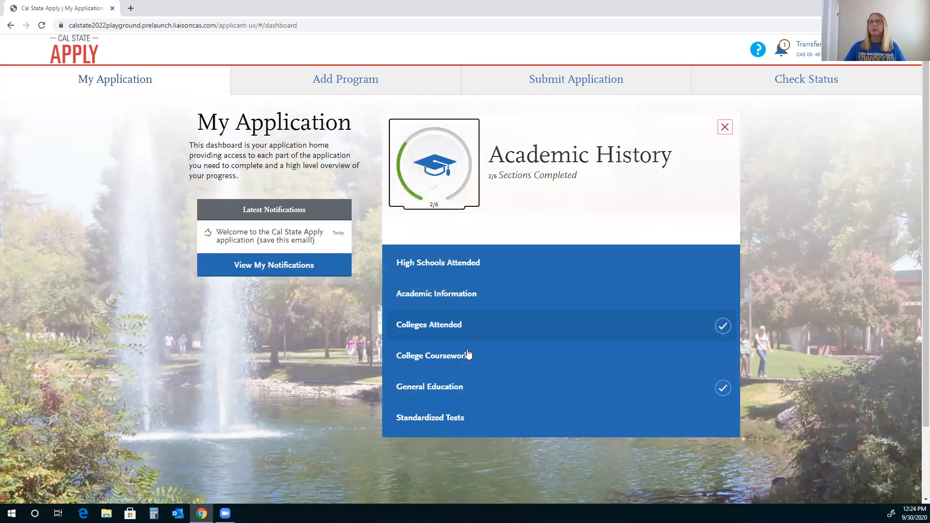
{"action": "left_click", "coordinate": [467, 354]}
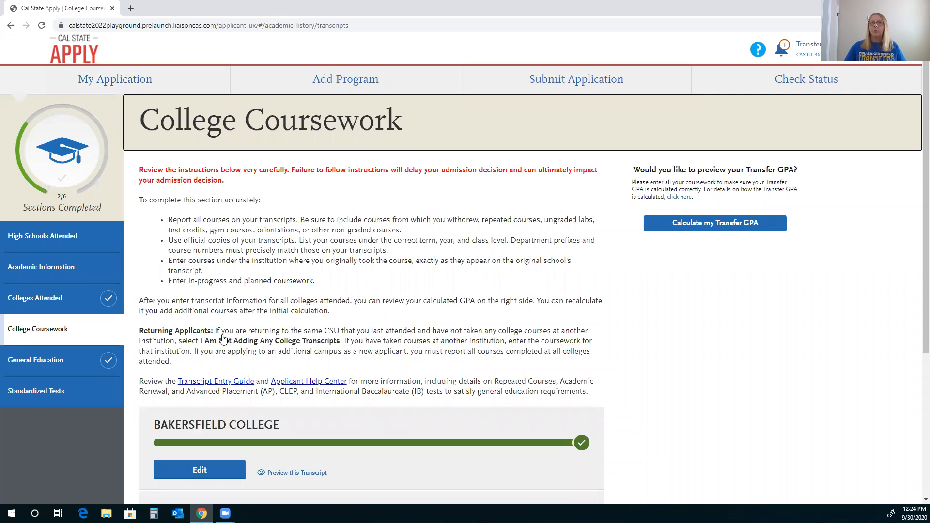
Open the Transcript Entry Guide linked from the College Coursework instructions and review its table of contents
{"action": "scroll", "coordinate": [223, 339], "scroll_direction": "down", "scroll_amount": 1}
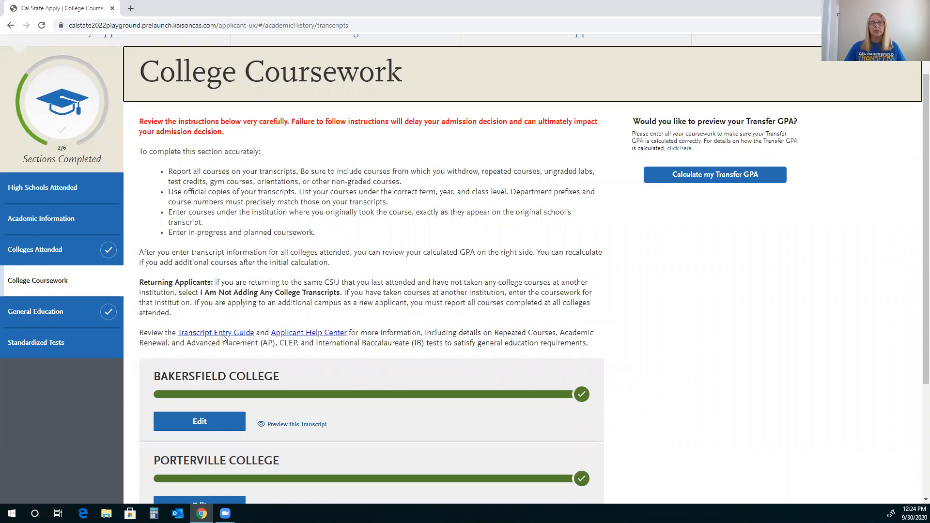
{"action": "left_click", "coordinate": [223, 335]}
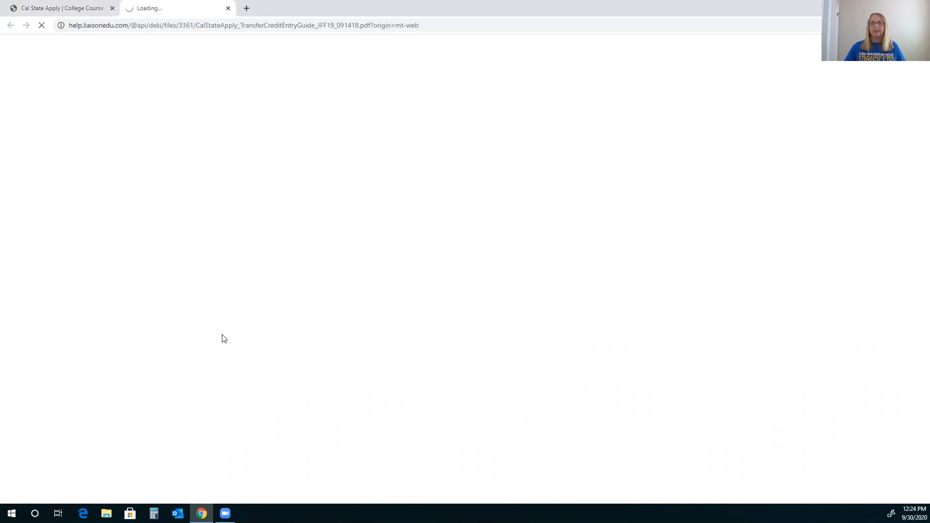
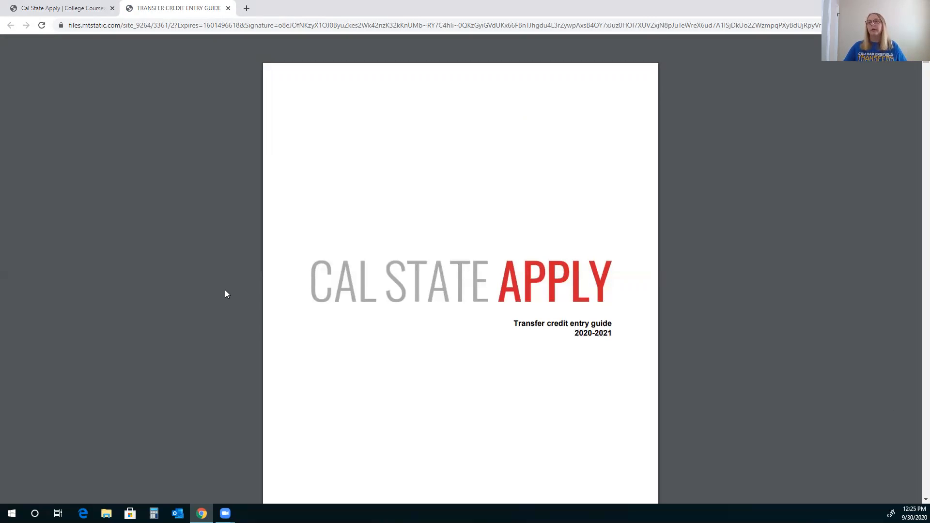
{"action": "scroll", "coordinate": [224, 291], "scroll_direction": "down", "scroll_amount": 1}
{"action": "scroll", "coordinate": [225, 294], "scroll_direction": "down", "scroll_amount": 3}
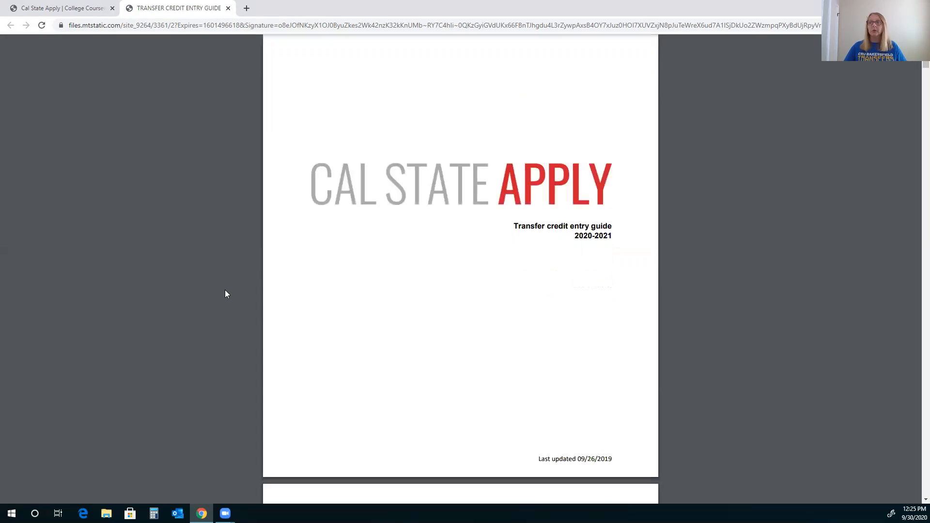
{"action": "scroll", "coordinate": [224, 293], "scroll_direction": "down", "scroll_amount": 4}
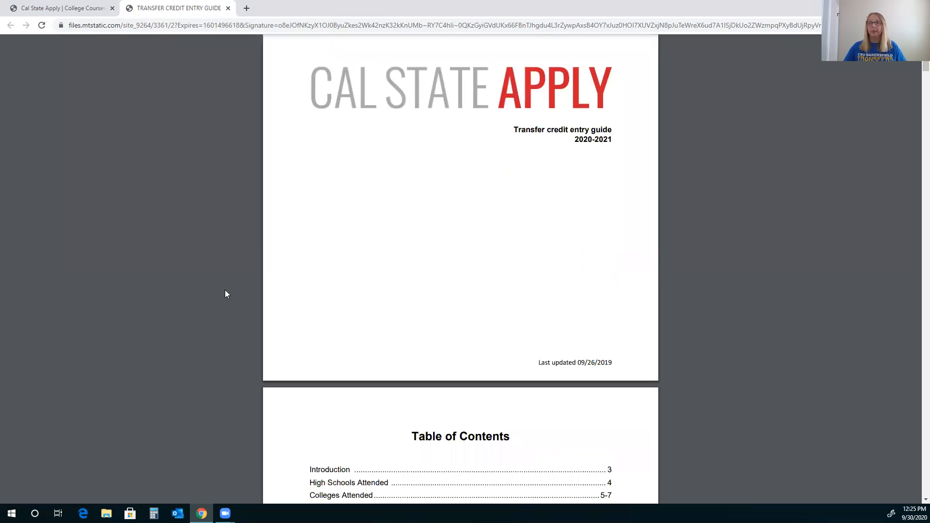
{"action": "scroll", "coordinate": [225, 294], "scroll_direction": "down", "scroll_amount": 4}
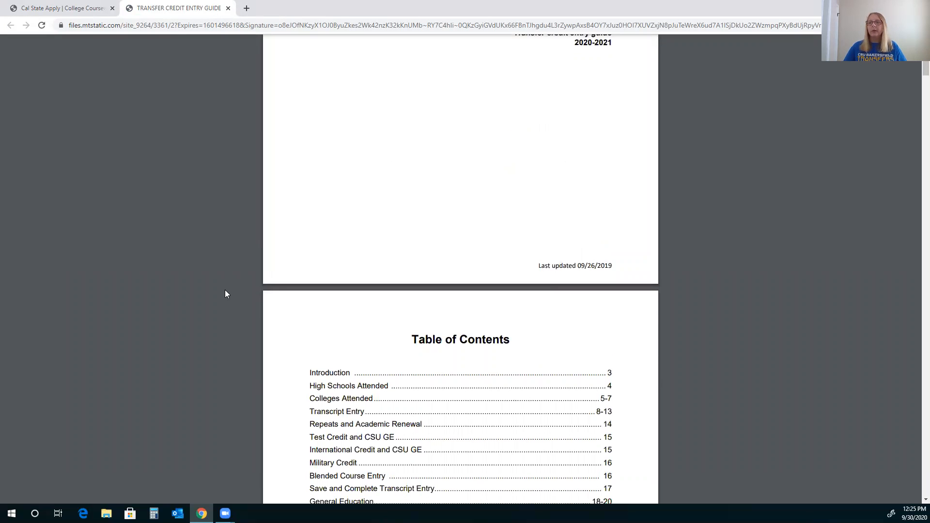
{"action": "scroll", "coordinate": [225, 291], "scroll_direction": "down", "scroll_amount": 1}
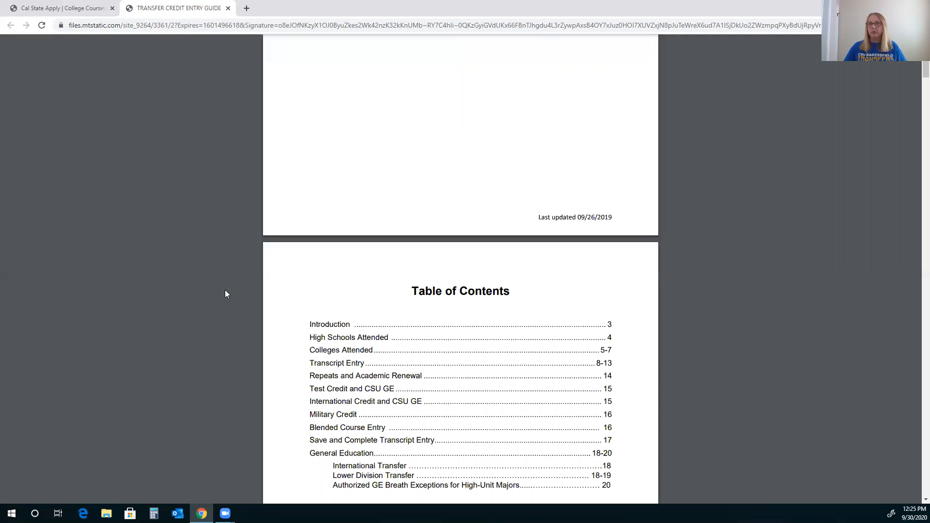
{"action": "scroll", "coordinate": [225, 291], "scroll_direction": "down", "scroll_amount": 1}
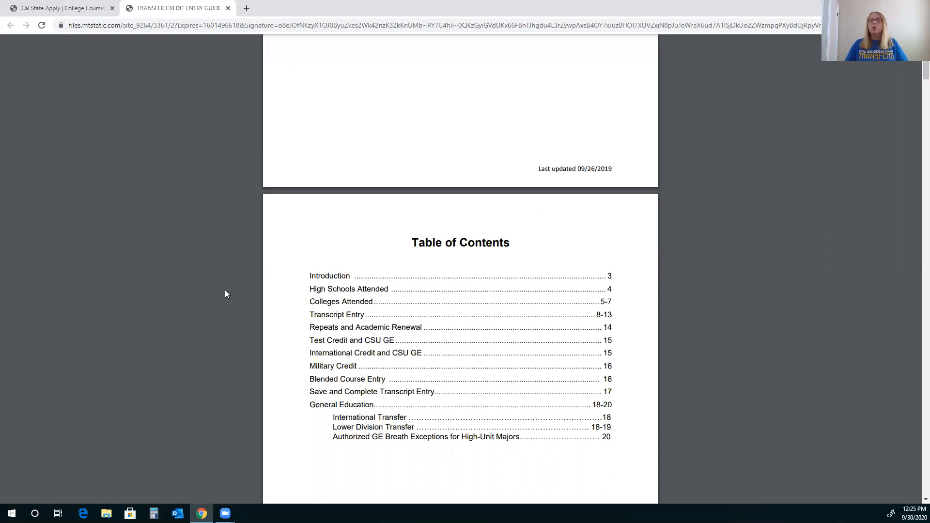
{"action": "scroll", "coordinate": [225, 291], "scroll_direction": "down", "scroll_amount": 3}
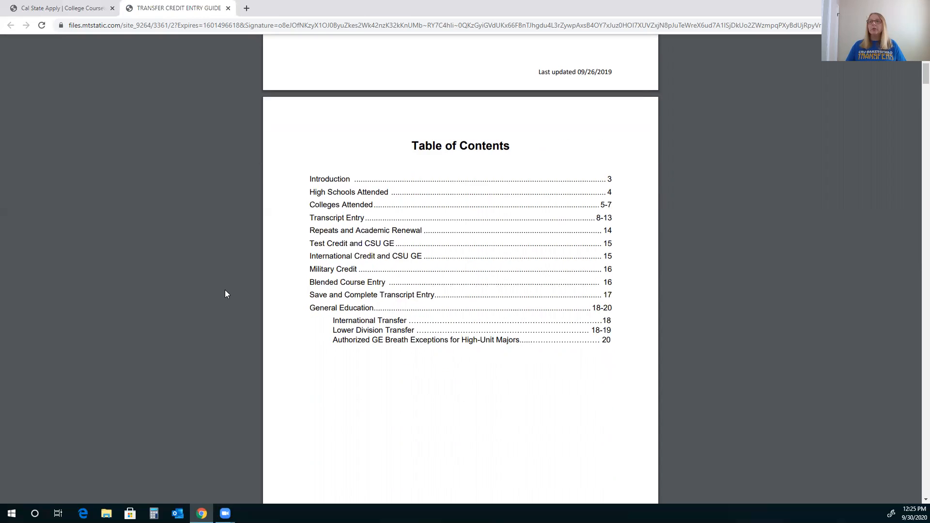
{"action": "scroll", "coordinate": [225, 290], "scroll_direction": "down", "scroll_amount": 2}
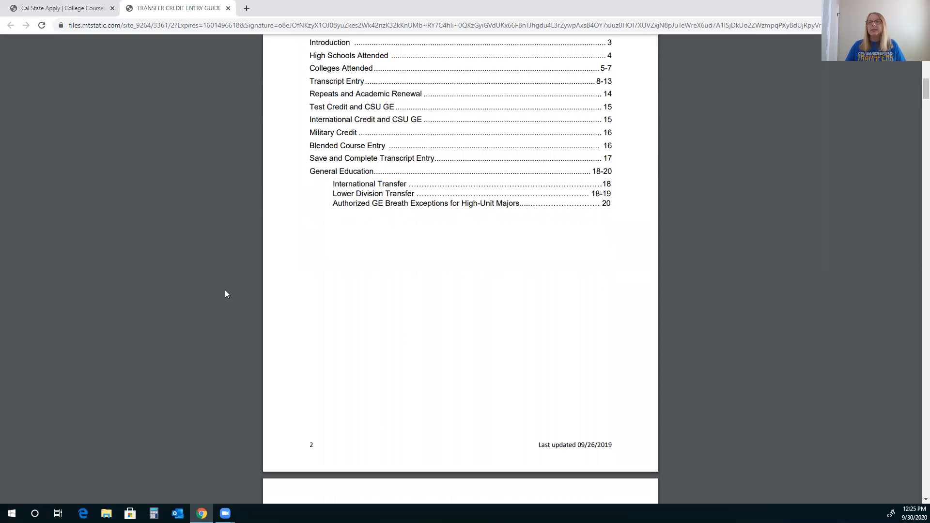
Look through the guide's Introduction, High Schools Attended and Colleges Attended instructions
{"action": "scroll", "coordinate": [225, 290], "scroll_direction": "down", "scroll_amount": 7}
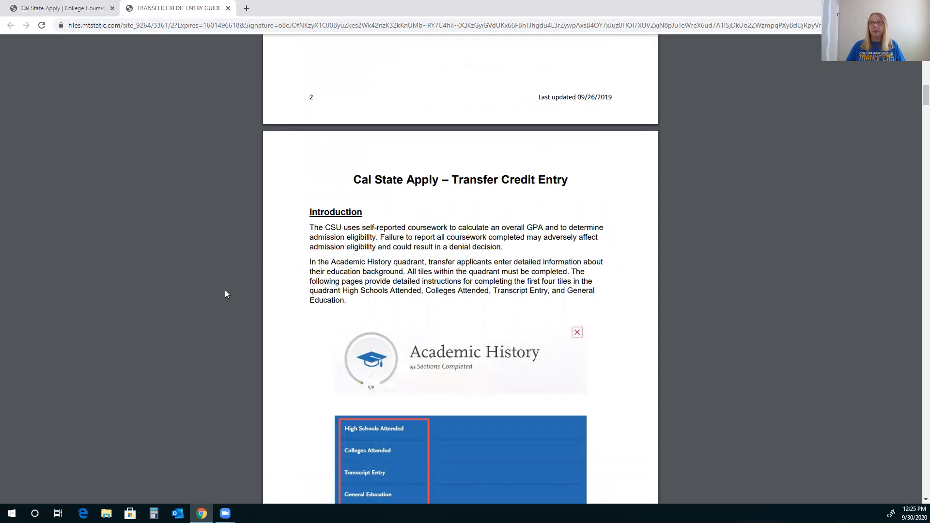
{"action": "scroll", "coordinate": [225, 289], "scroll_direction": "down", "scroll_amount": 1}
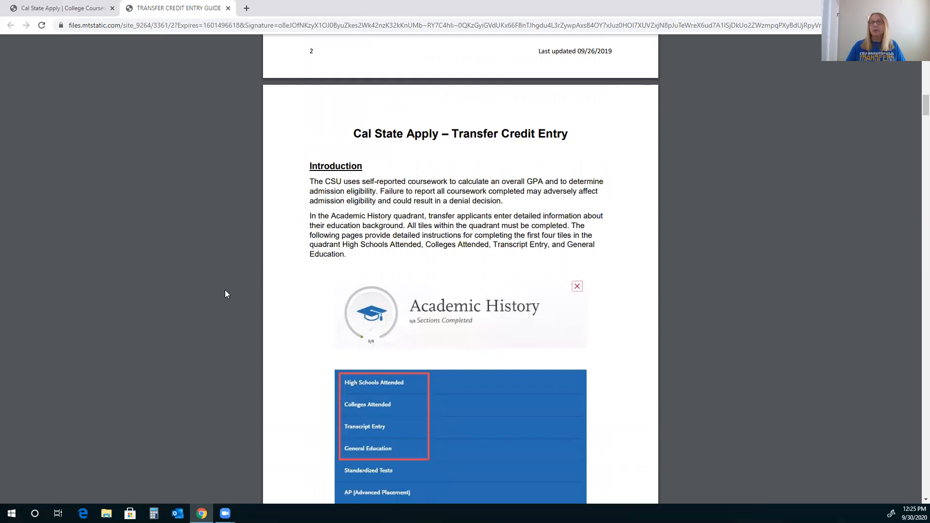
{"action": "scroll", "coordinate": [225, 291], "scroll_direction": "down", "scroll_amount": 7}
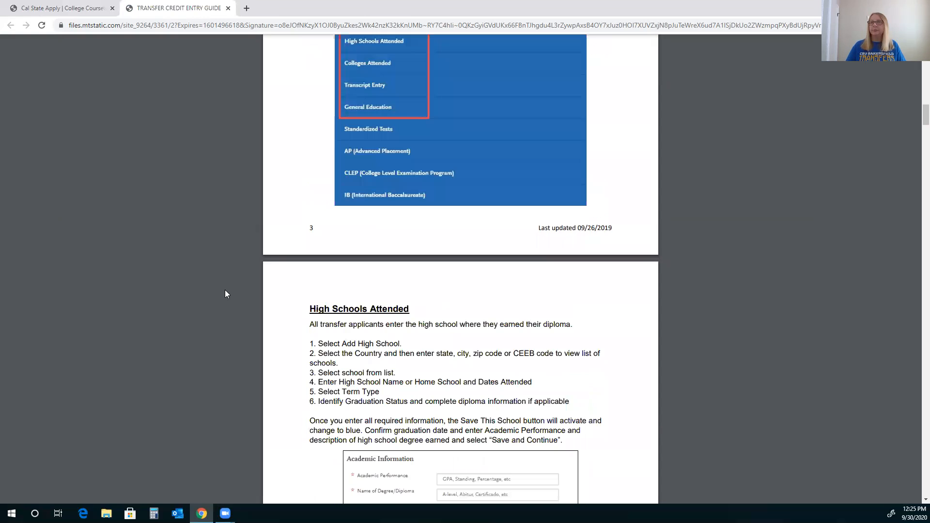
{"action": "scroll", "coordinate": [225, 289], "scroll_direction": "down", "scroll_amount": 5}
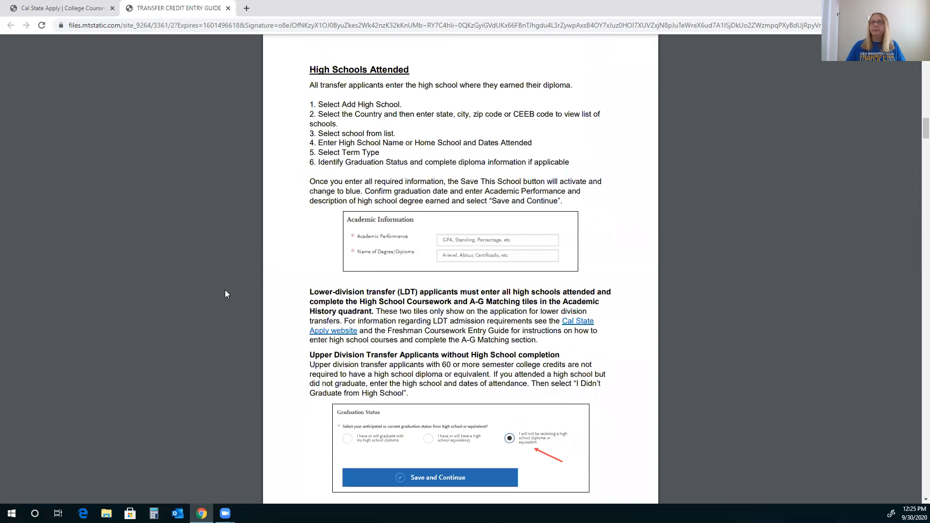
{"action": "scroll", "coordinate": [225, 290], "scroll_direction": "down", "scroll_amount": 2}
{"action": "scroll", "coordinate": [225, 291], "scroll_direction": "down", "scroll_amount": 3}
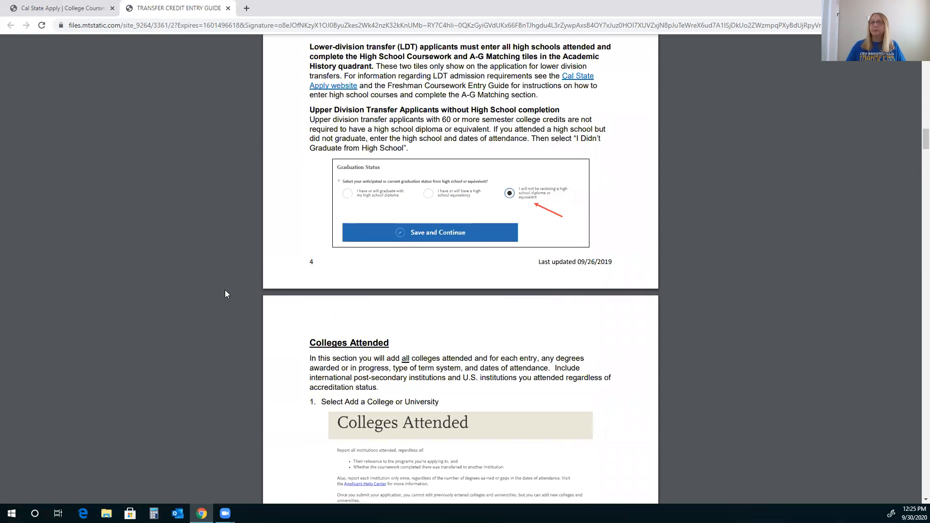
{"action": "scroll", "coordinate": [224, 290], "scroll_direction": "down", "scroll_amount": 6}
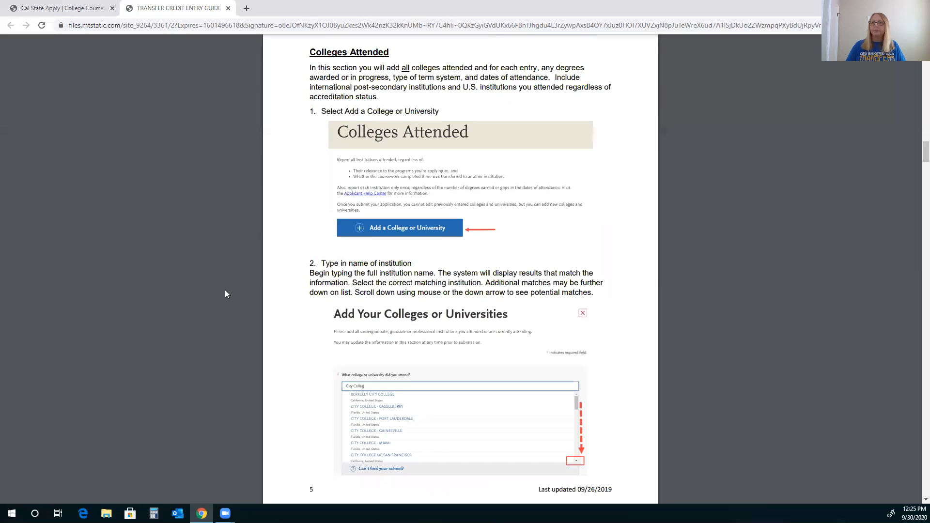
{"action": "scroll", "coordinate": [225, 294], "scroll_direction": "down", "scroll_amount": 6}
{"action": "scroll", "coordinate": [225, 294], "scroll_direction": "down", "scroll_amount": 1}
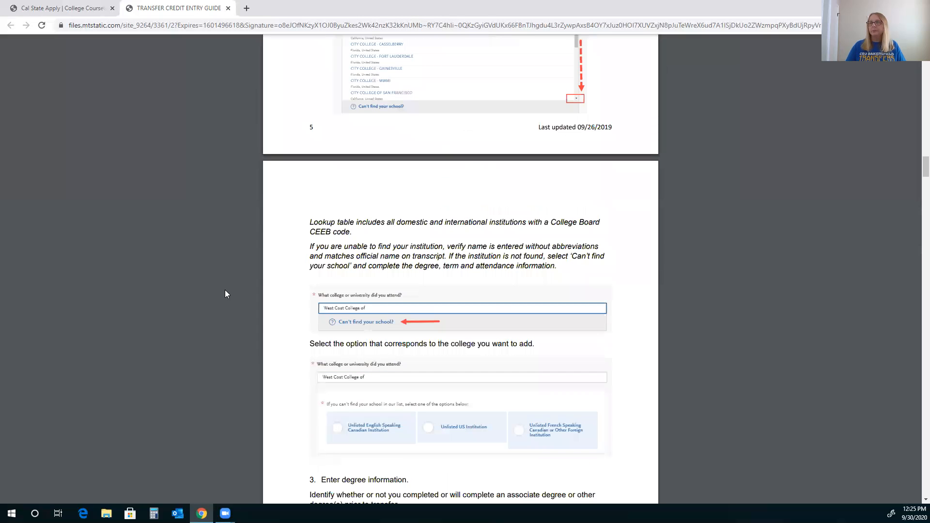
{"action": "scroll", "coordinate": [224, 290], "scroll_direction": "down", "scroll_amount": 6}
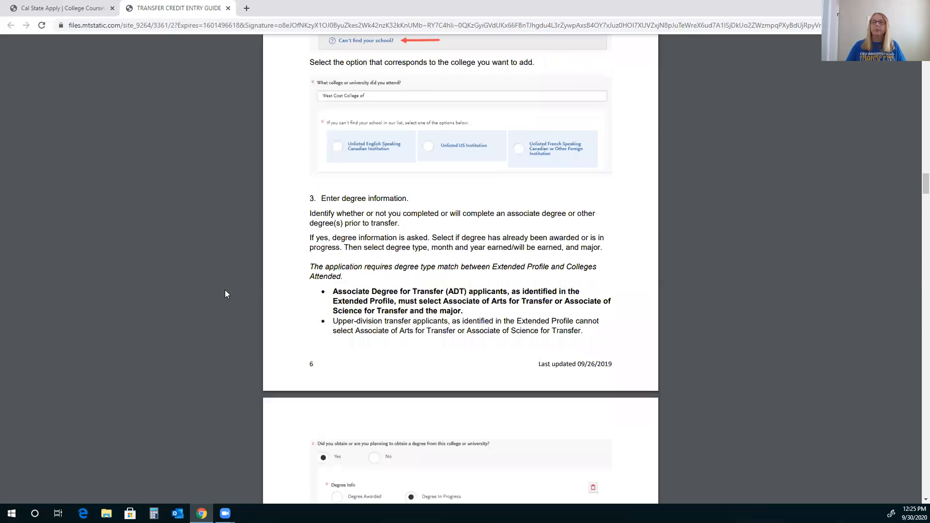
{"action": "scroll", "coordinate": [225, 294], "scroll_direction": "down", "scroll_amount": 8}
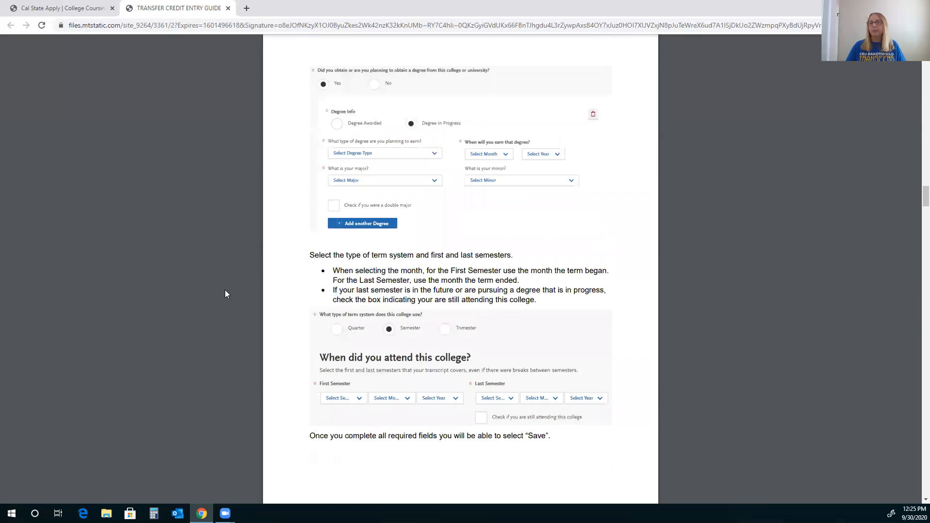
{"action": "scroll", "coordinate": [225, 294], "scroll_direction": "down", "scroll_amount": 4}
{"action": "scroll", "coordinate": [225, 293], "scroll_direction": "down", "scroll_amount": 4}
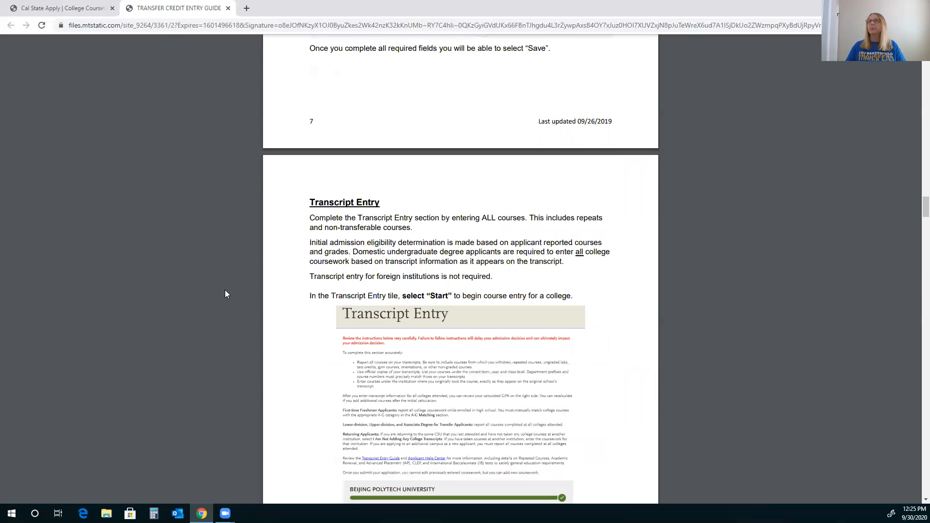
Review the guide's Transcript Entry instructions on adding terms and entering course codes, titles, subjects and credits
{"action": "scroll", "coordinate": [225, 290], "scroll_direction": "down", "scroll_amount": 3}
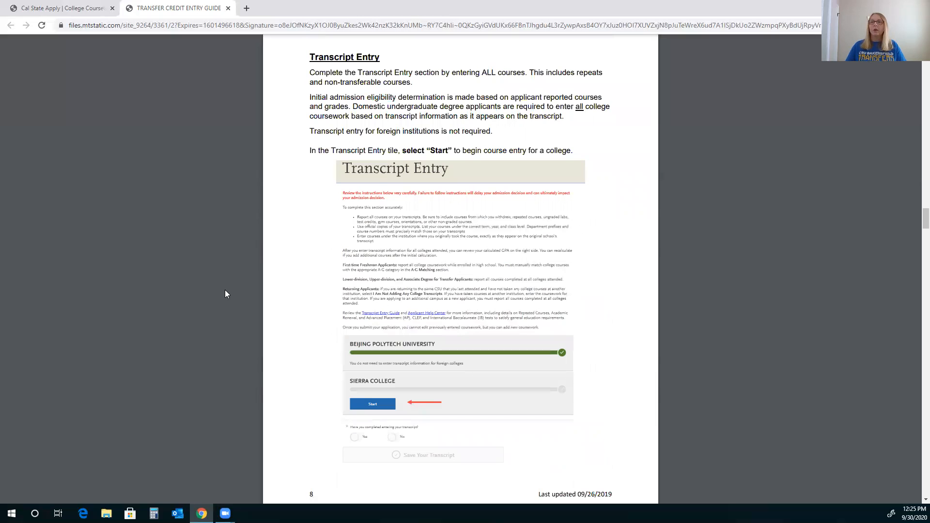
{"action": "scroll", "coordinate": [224, 293], "scroll_direction": "down", "scroll_amount": 5}
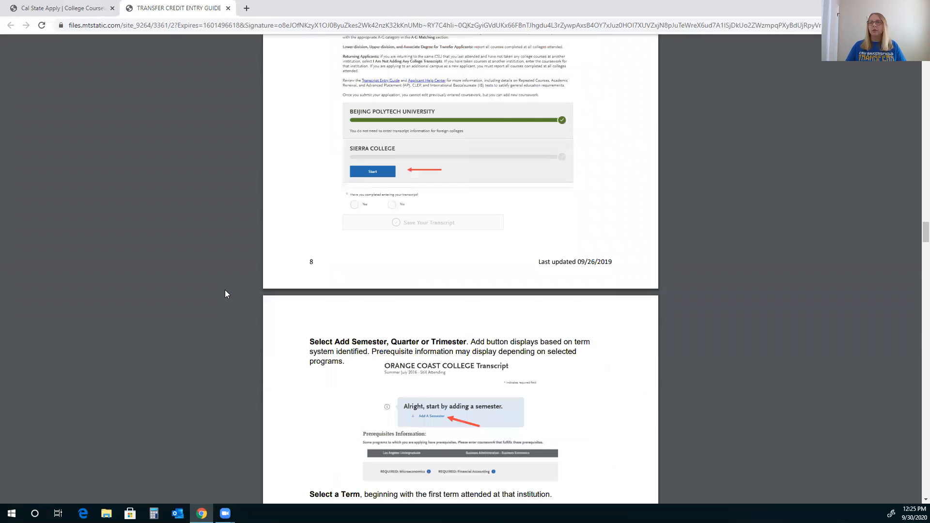
{"action": "scroll", "coordinate": [225, 294], "scroll_direction": "down", "scroll_amount": 1}
{"action": "scroll", "coordinate": [225, 290], "scroll_direction": "down", "scroll_amount": 7}
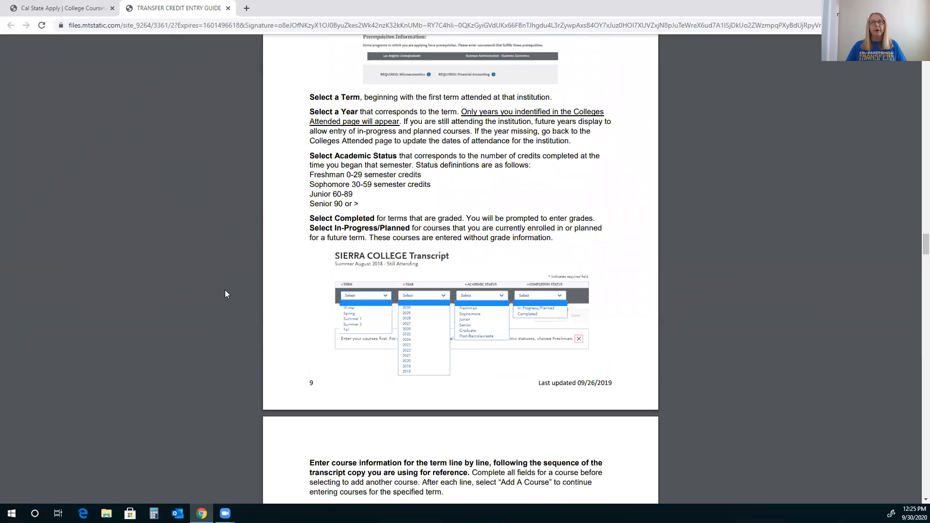
{"action": "scroll", "coordinate": [225, 294], "scroll_direction": "down", "scroll_amount": 3}
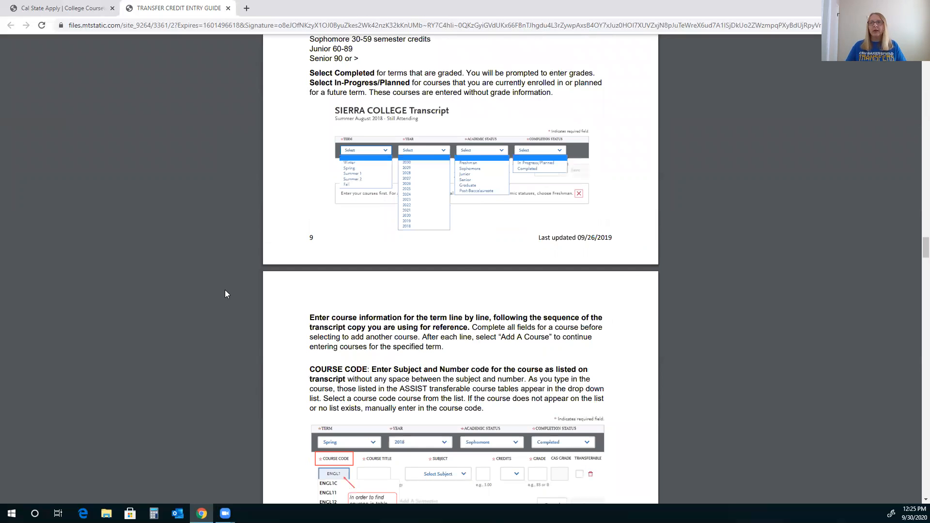
{"action": "scroll", "coordinate": [225, 294], "scroll_direction": "down", "scroll_amount": 1}
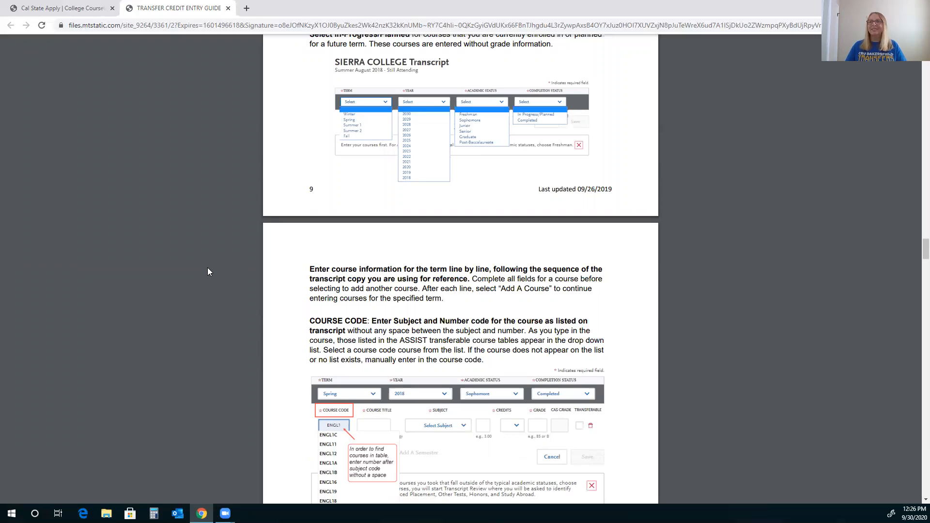
{"action": "scroll", "coordinate": [207, 268], "scroll_direction": "down", "scroll_amount": 1}
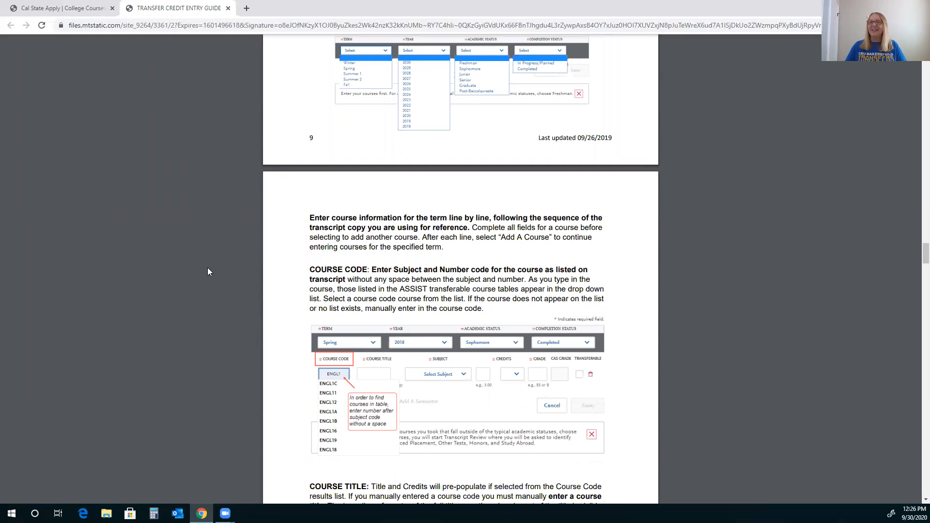
{"action": "scroll", "coordinate": [208, 271], "scroll_direction": "down", "scroll_amount": 4}
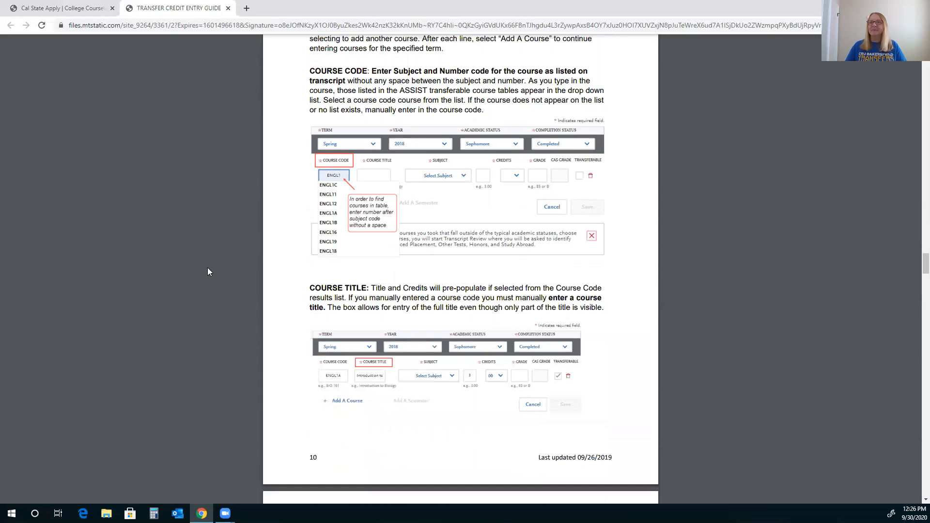
{"action": "scroll", "coordinate": [207, 271], "scroll_direction": "down", "scroll_amount": 4}
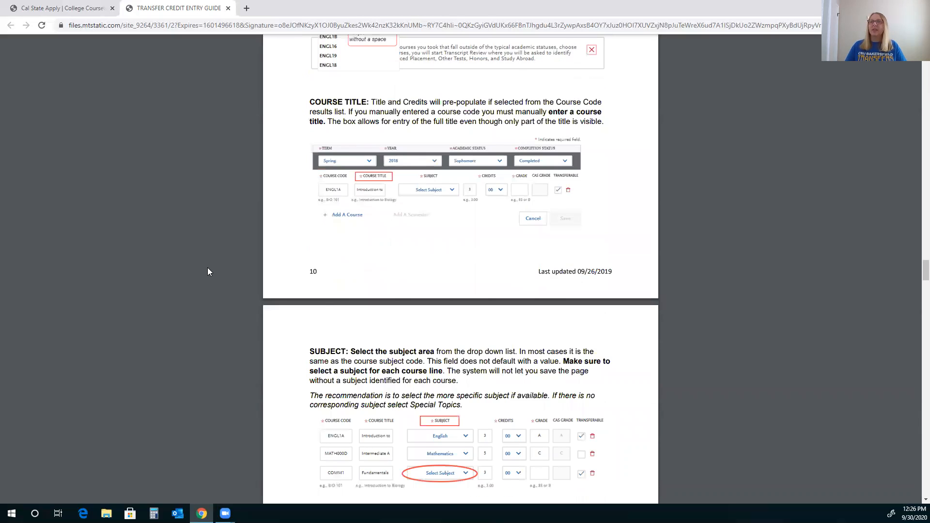
{"action": "scroll", "coordinate": [208, 271], "scroll_direction": "down", "scroll_amount": 5}
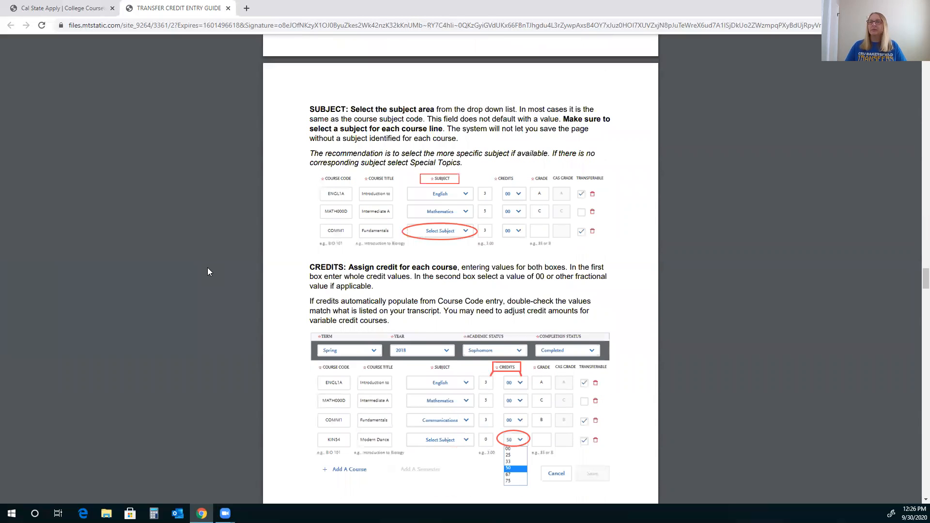
{"action": "scroll", "coordinate": [207, 271], "scroll_direction": "down", "scroll_amount": 2}
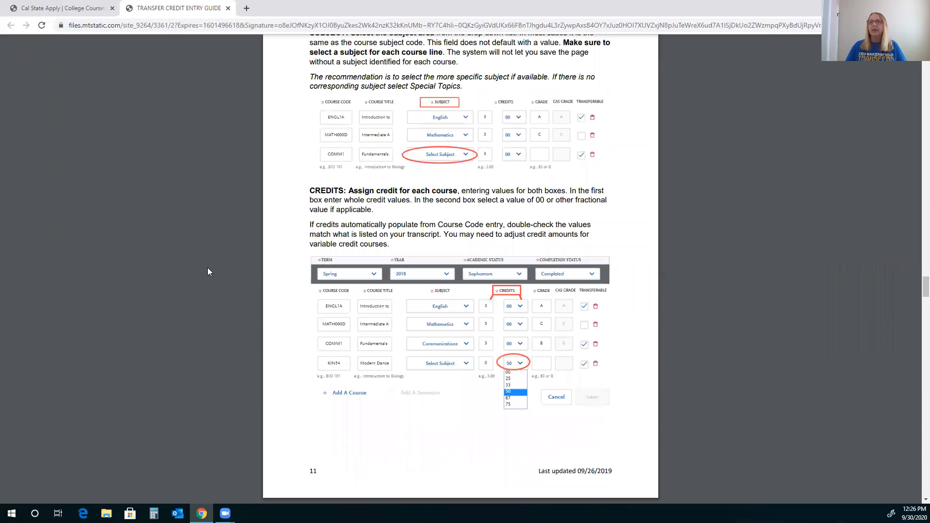
Review the guide's instructions on entering grades, marking transferable courses, and saving and checking completed terms
{"action": "scroll", "coordinate": [207, 271], "scroll_direction": "down", "scroll_amount": 8}
{"action": "scroll", "coordinate": [207, 271], "scroll_direction": "down", "scroll_amount": 2}
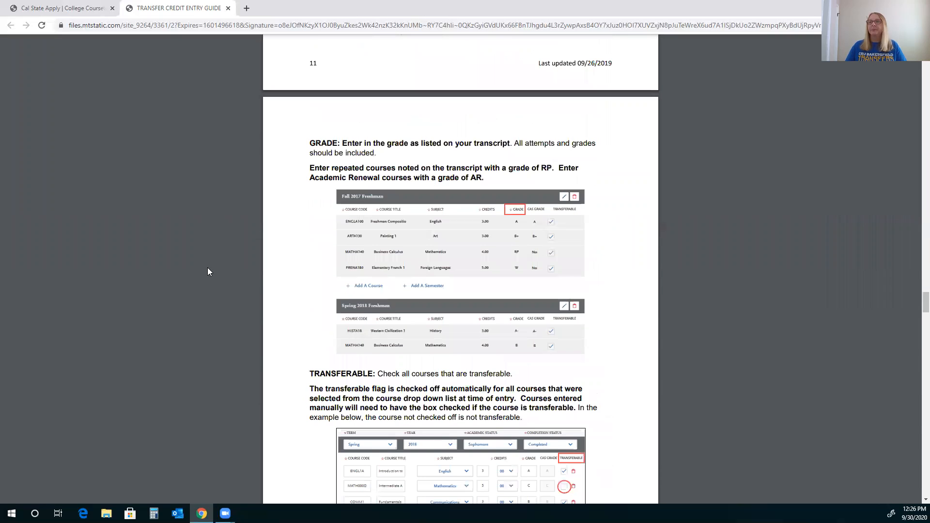
{"action": "scroll", "coordinate": [208, 268], "scroll_direction": "down", "scroll_amount": 4}
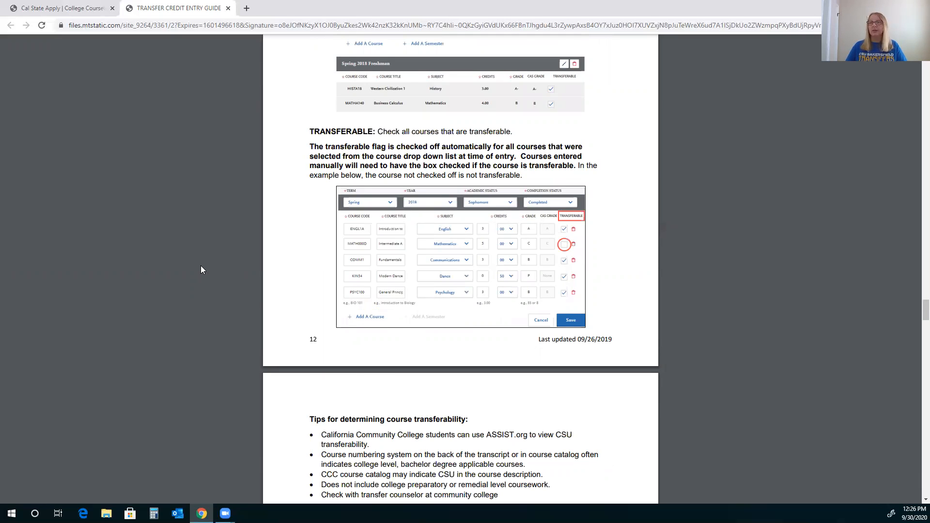
{"action": "scroll", "coordinate": [201, 267], "scroll_direction": "down", "scroll_amount": 4}
{"action": "scroll", "coordinate": [203, 270], "scroll_direction": "down", "scroll_amount": 3}
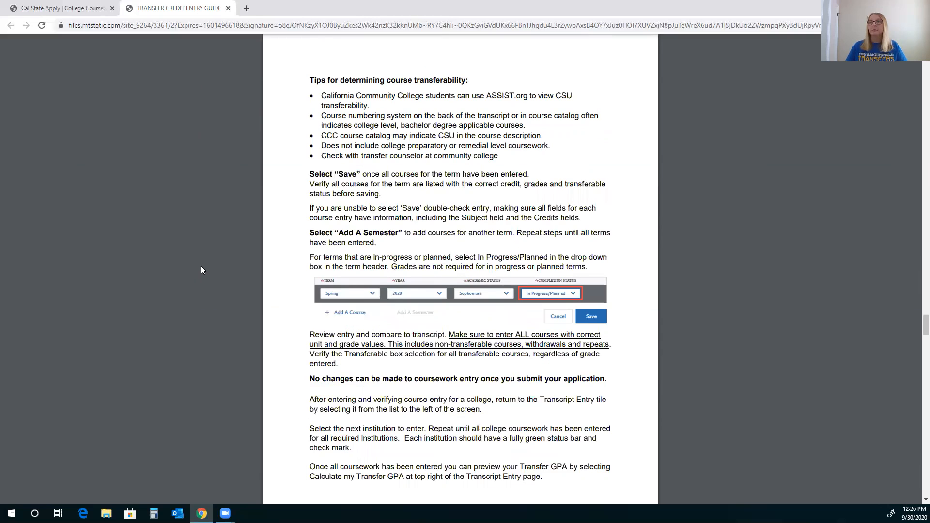
{"action": "scroll", "coordinate": [202, 270], "scroll_direction": "down", "scroll_amount": 1}
{"action": "scroll", "coordinate": [202, 270], "scroll_direction": "down", "scroll_amount": 3}
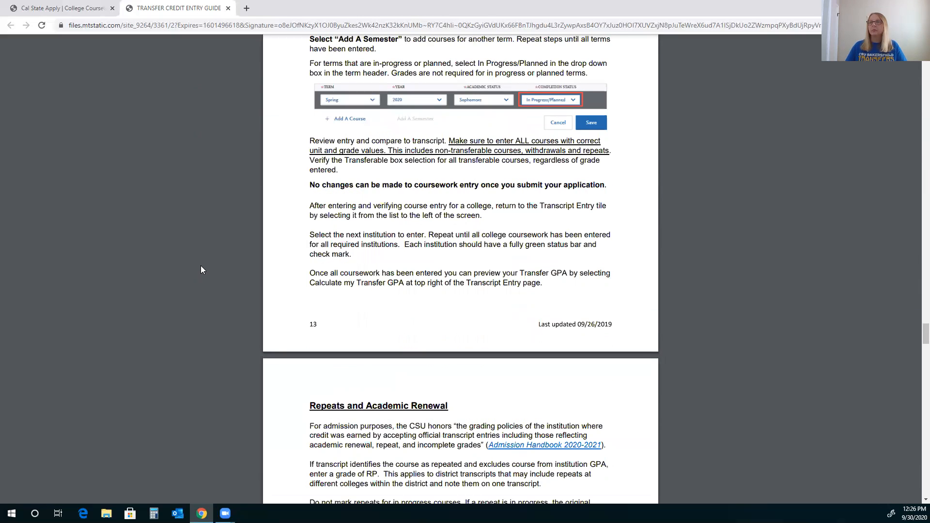
Read the guide's Repeats and Academic Renewal section with its sample RP and AR grade entries
{"action": "scroll", "coordinate": [202, 270], "scroll_direction": "down", "scroll_amount": 2}
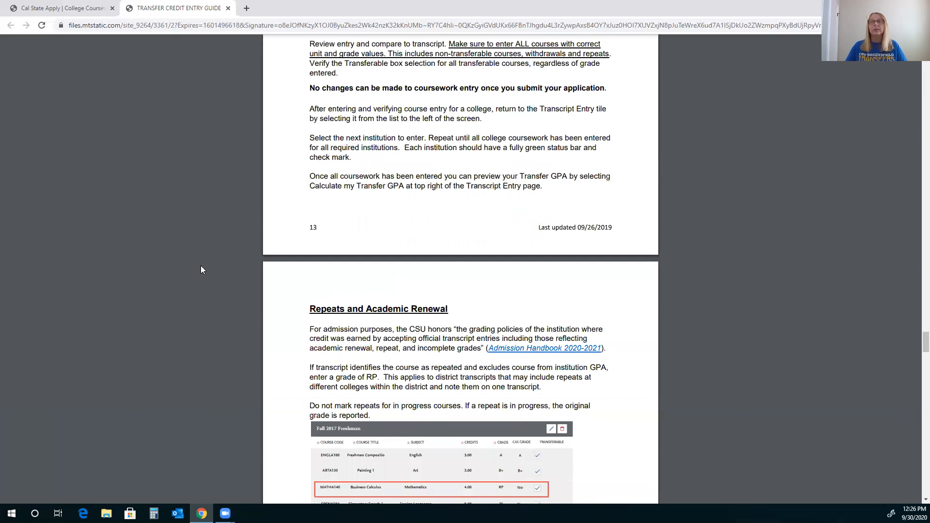
{"action": "scroll", "coordinate": [202, 270], "scroll_direction": "down", "scroll_amount": 3}
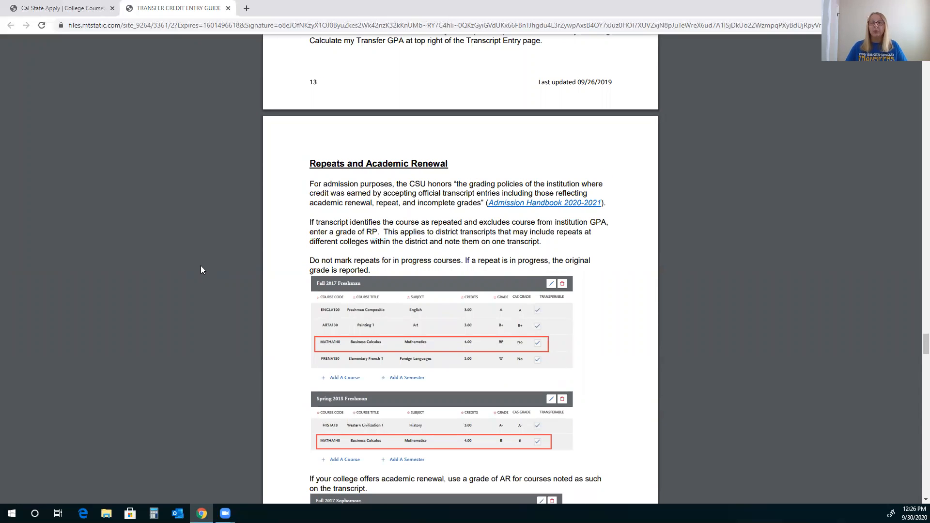
{"action": "scroll", "coordinate": [201, 270], "scroll_direction": "down", "scroll_amount": 1}
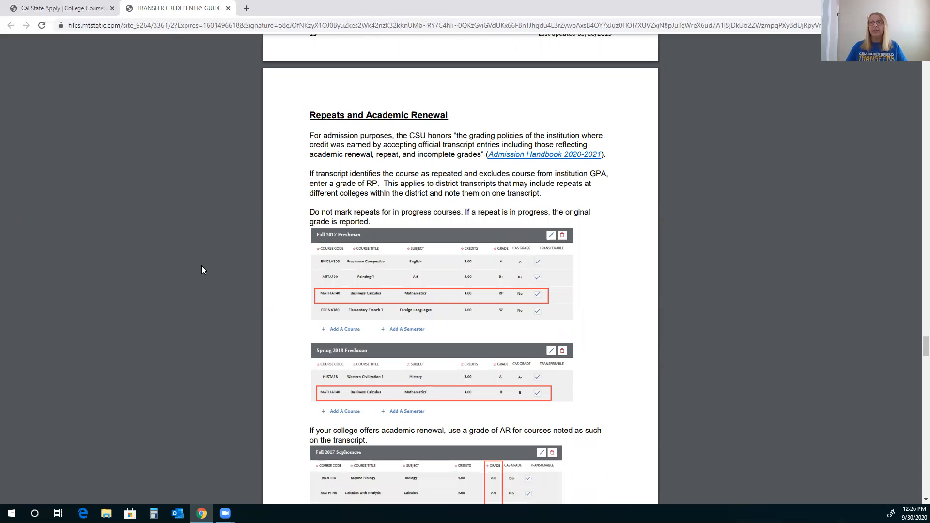
{"action": "scroll", "coordinate": [197, 276], "scroll_direction": "down", "scroll_amount": 3}
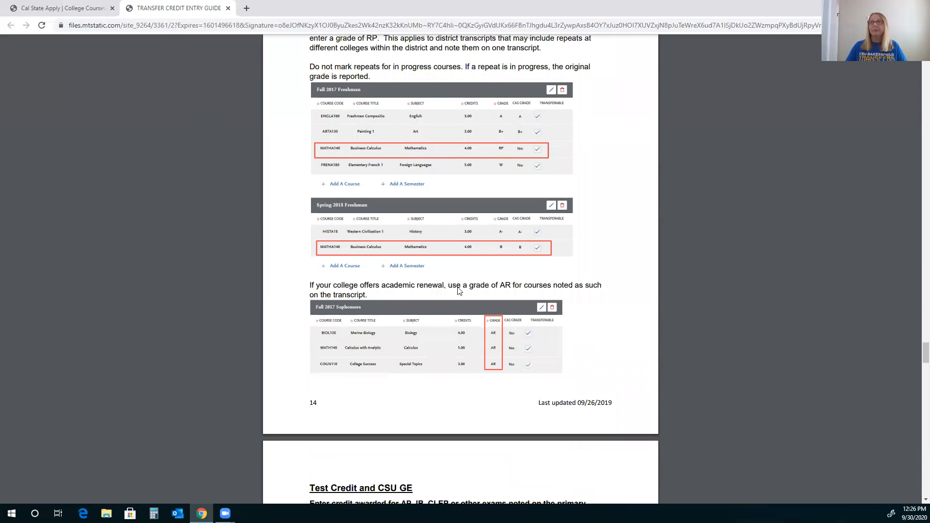
{"action": "scroll", "coordinate": [505, 325], "scroll_direction": "down", "scroll_amount": 1}
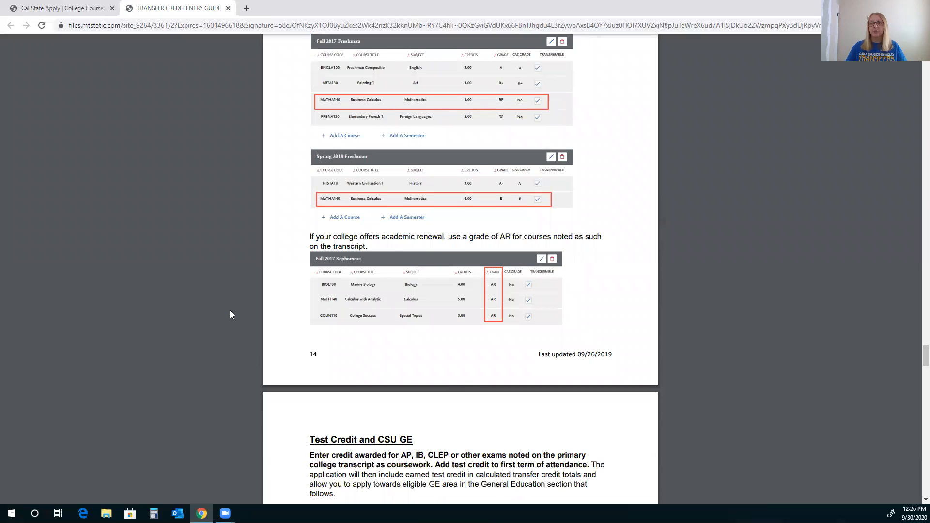
Read the Test Credit and CSU GE section, including the field entry instructions and sample AP and IB entries
{"action": "scroll", "coordinate": [230, 315], "scroll_direction": "down", "scroll_amount": 2}
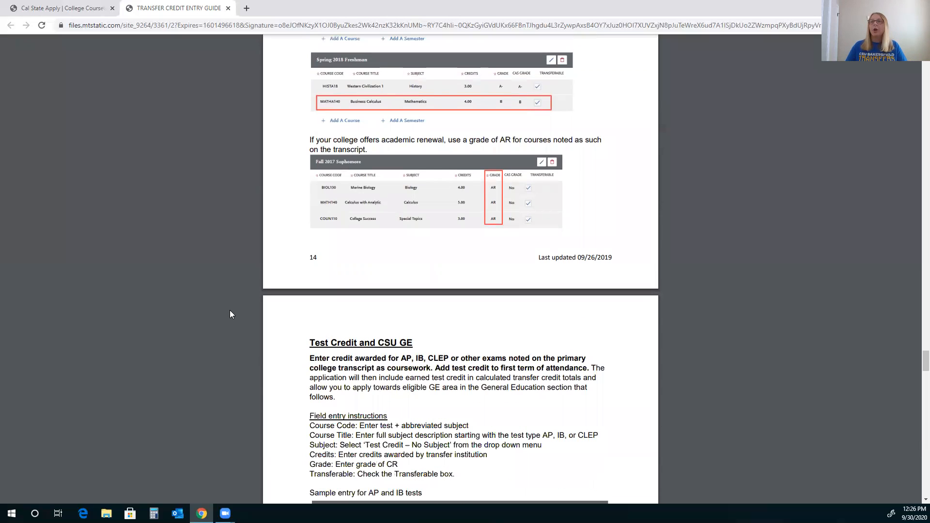
{"action": "scroll", "coordinate": [230, 314], "scroll_direction": "down", "scroll_amount": 1}
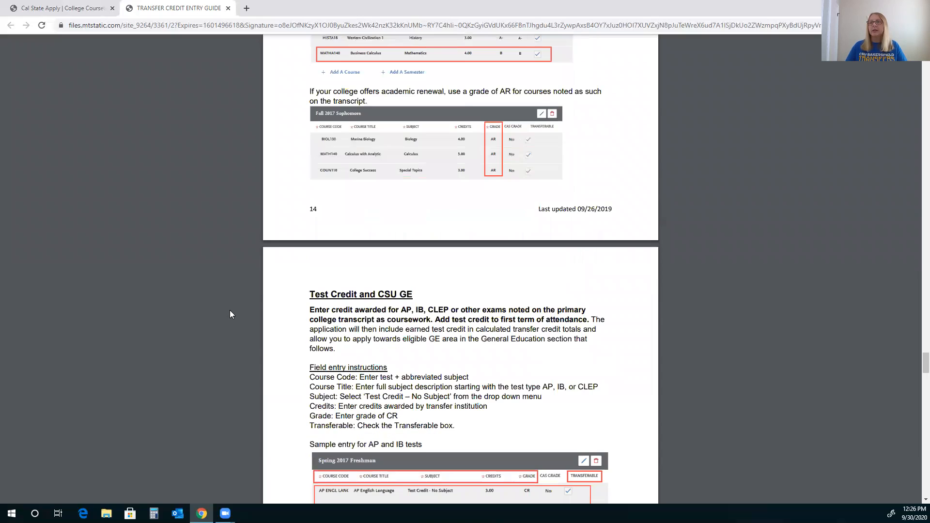
{"action": "scroll", "coordinate": [231, 314], "scroll_direction": "down", "scroll_amount": 2}
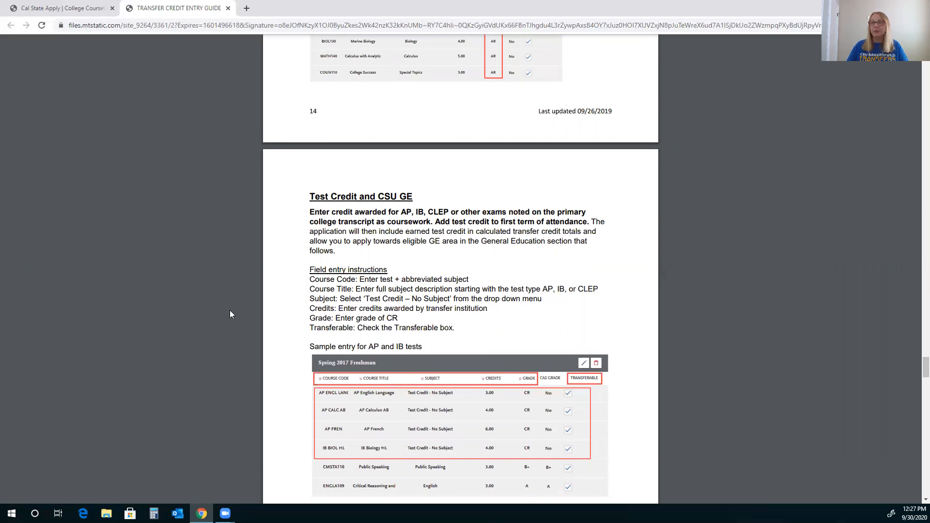
{"action": "scroll", "coordinate": [229, 315], "scroll_direction": "down", "scroll_amount": 1}
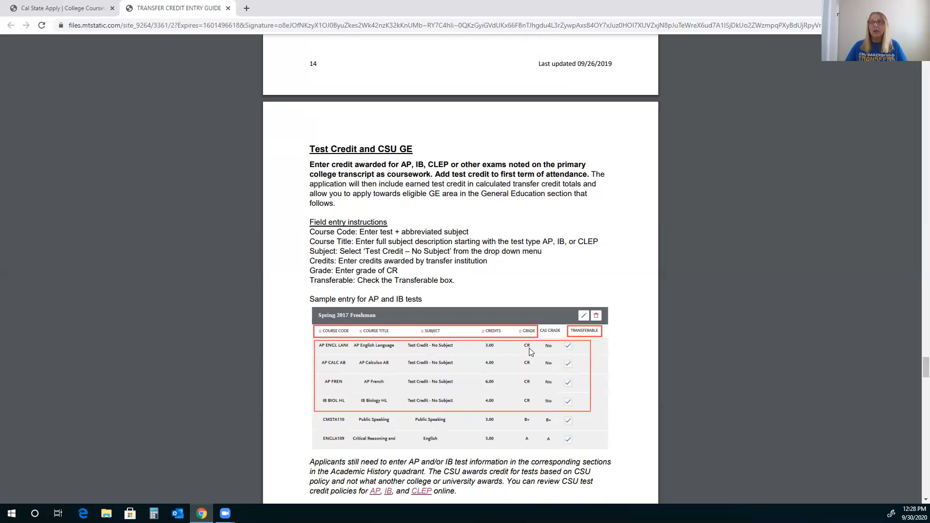
{"action": "scroll", "coordinate": [530, 350], "scroll_direction": "down", "scroll_amount": 1}
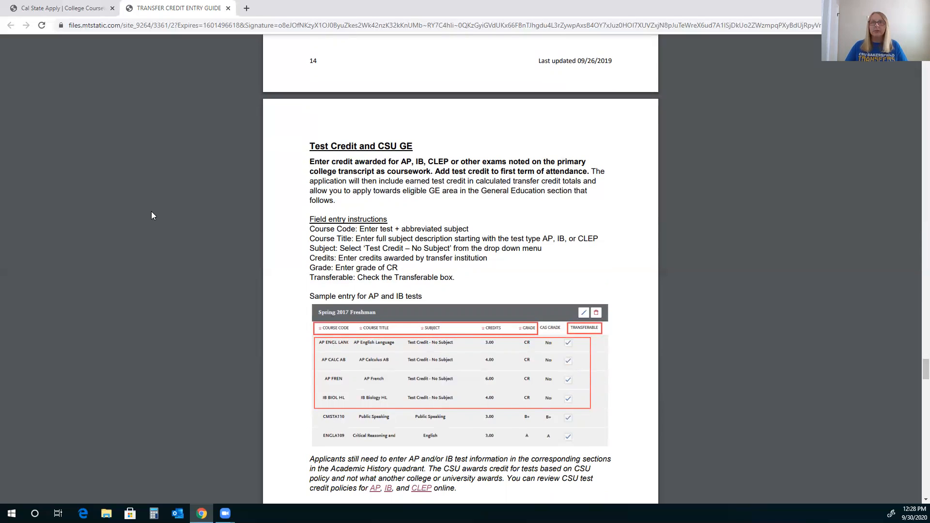
{"action": "scroll", "coordinate": [151, 215], "scroll_direction": "down", "scroll_amount": 1}
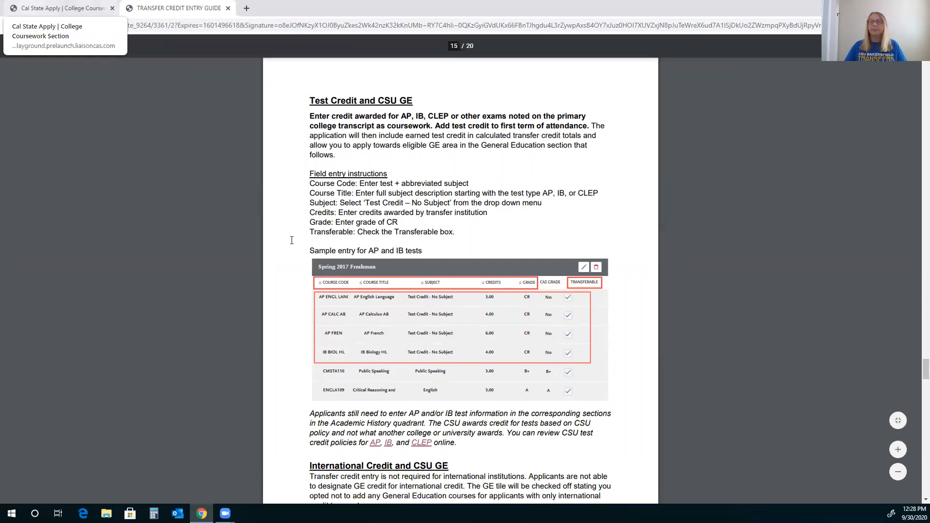
Return to the College Coursework page in Cal State Apply and open the Bakersfield College transcript for editing
{"action": "left_click", "coordinate": [30, 8]}
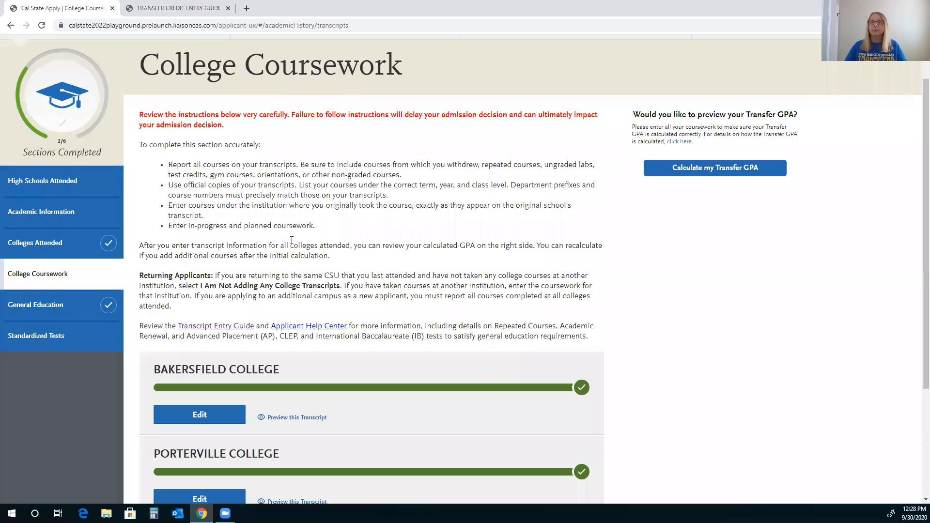
{"action": "scroll", "coordinate": [221, 280], "scroll_direction": "down", "scroll_amount": 2}
{"action": "scroll", "coordinate": [220, 281], "scroll_direction": "down", "scroll_amount": 1}
{"action": "left_click", "coordinate": [220, 281]}
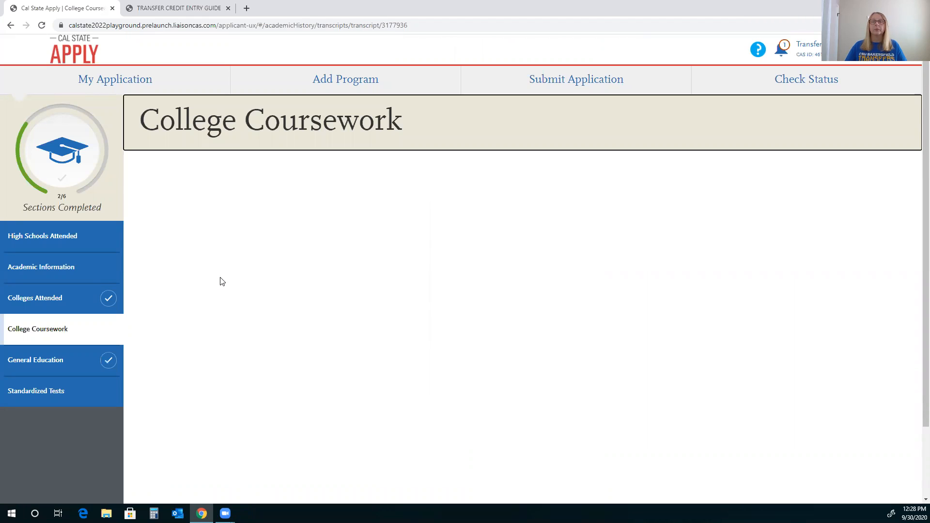
{"action": "scroll", "coordinate": [222, 281], "scroll_direction": "down", "scroll_amount": 1}
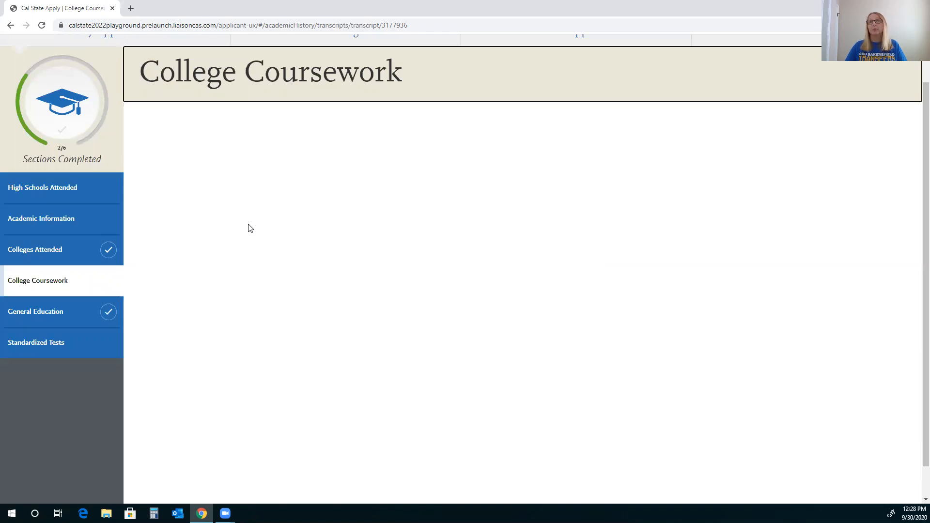
{"action": "scroll", "coordinate": [250, 228], "scroll_direction": "down", "scroll_amount": 1}
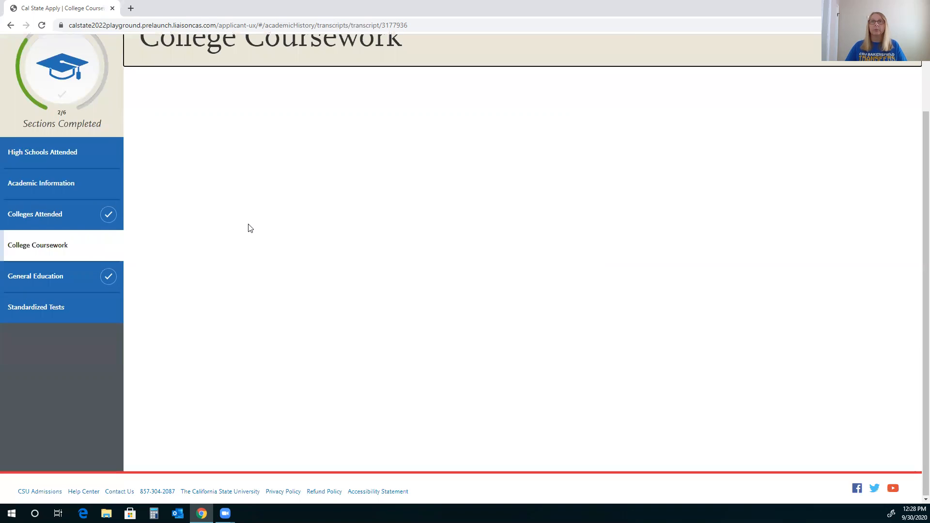
{"action": "scroll", "coordinate": [250, 228], "scroll_direction": "up", "scroll_amount": 1}
{"action": "scroll", "coordinate": [250, 228], "scroll_direction": "up", "scroll_amount": 1}
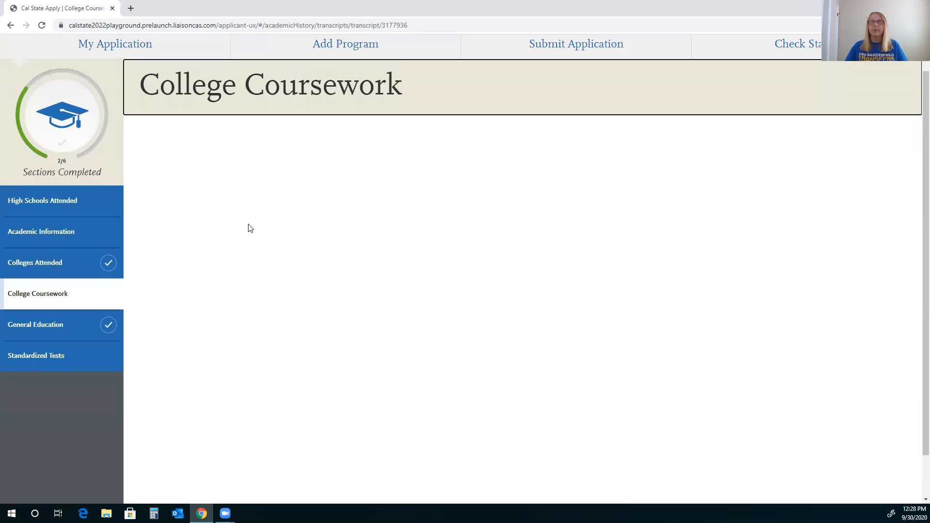
{"action": "scroll", "coordinate": [250, 228], "scroll_direction": "down", "scroll_amount": 1}
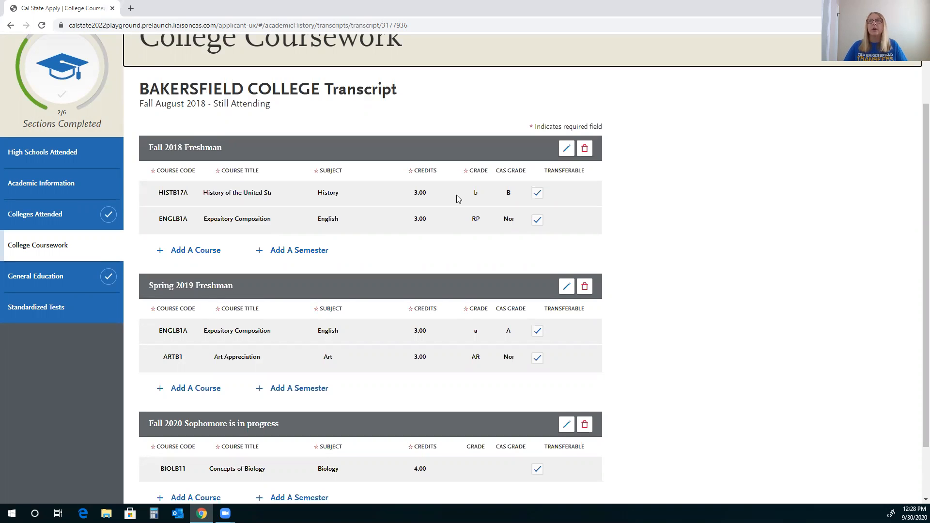
Open the Fall 2018 Freshman term for editing and add a blank course row
{"action": "left_click", "coordinate": [567, 155]}
{"action": "left_click", "coordinate": [565, 153]}
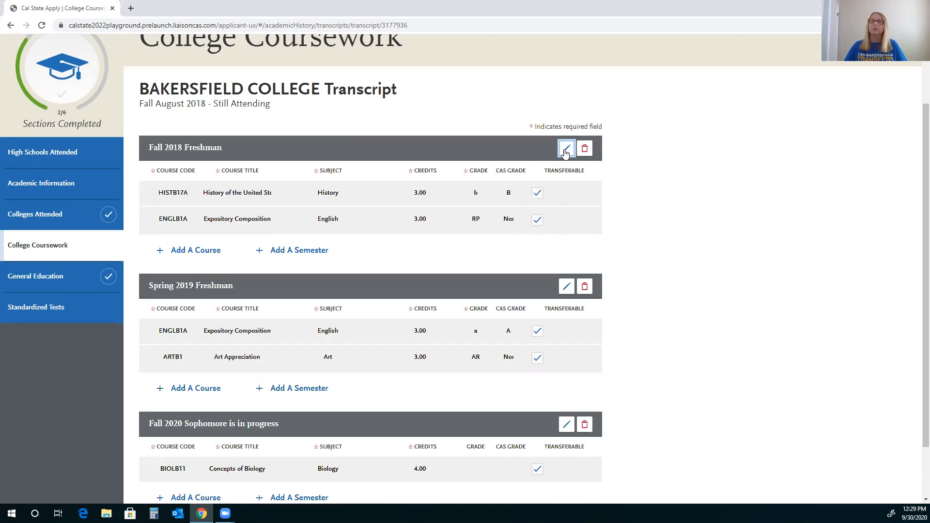
{"action": "left_click", "coordinate": [565, 154]}
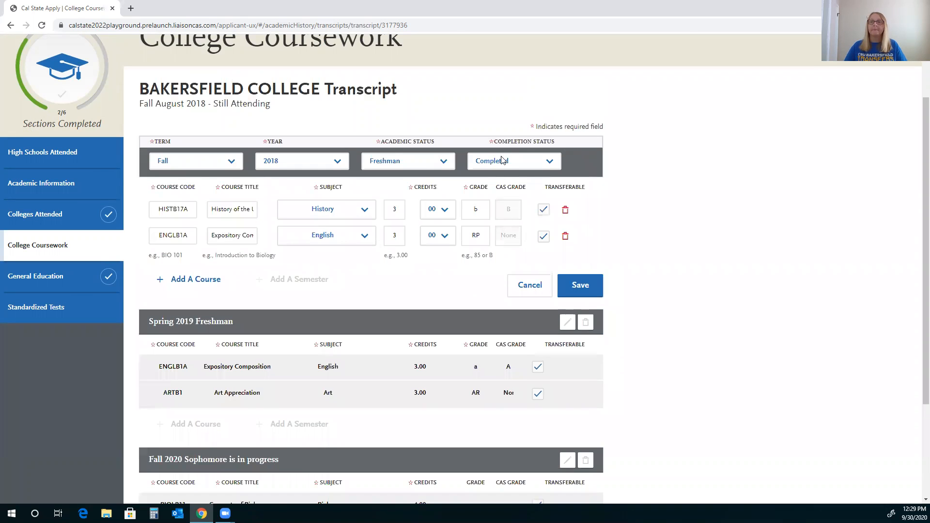
{"action": "left_click", "coordinate": [199, 280]}
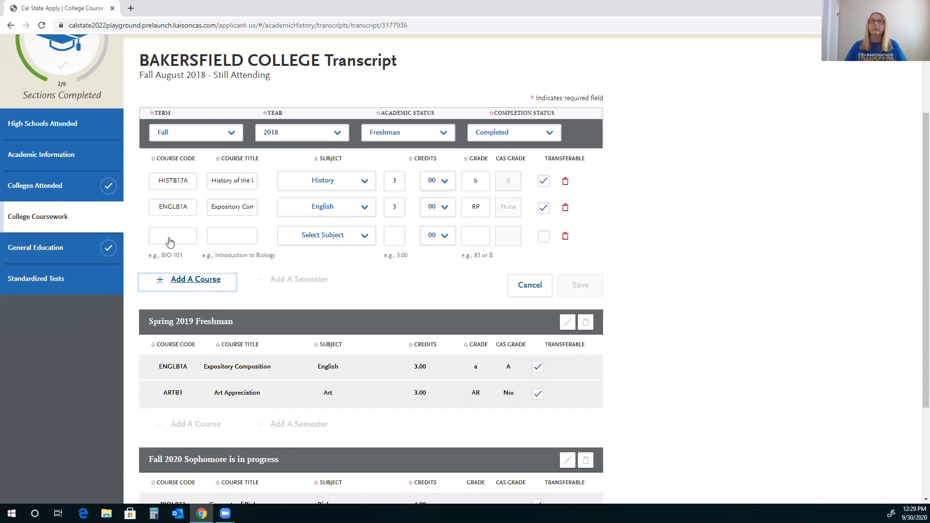
Enter the new course with code AP Spanish and title Spanish
{"action": "left_click", "coordinate": [166, 231]}
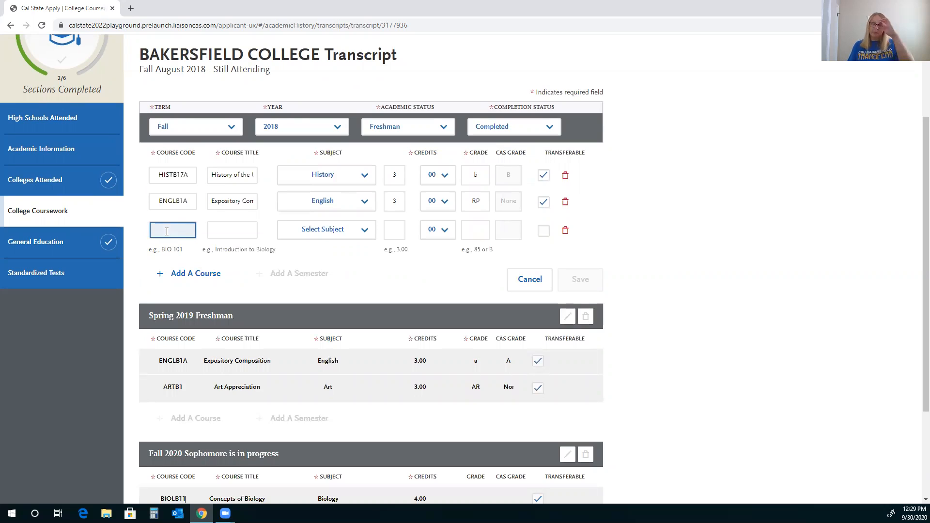
{"action": "type", "text": "Ap"}
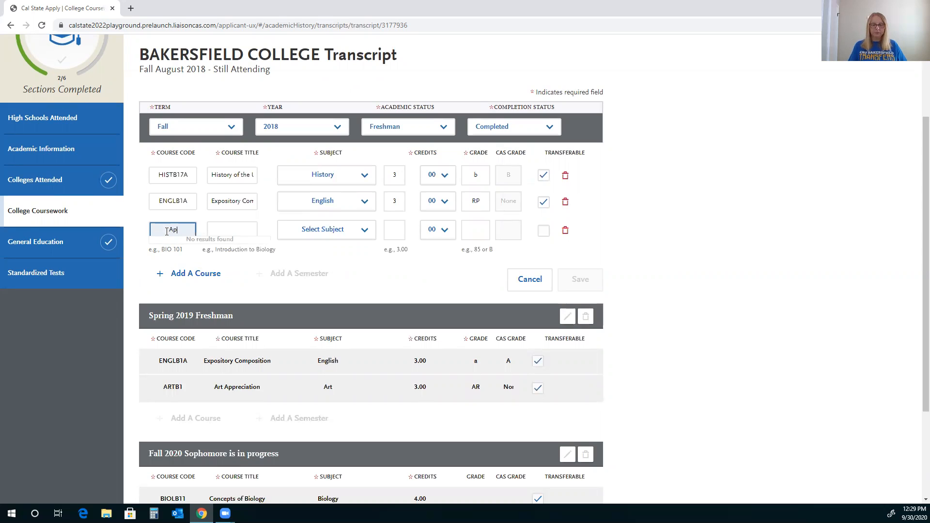
{"action": "key", "text": "BackSpace"}
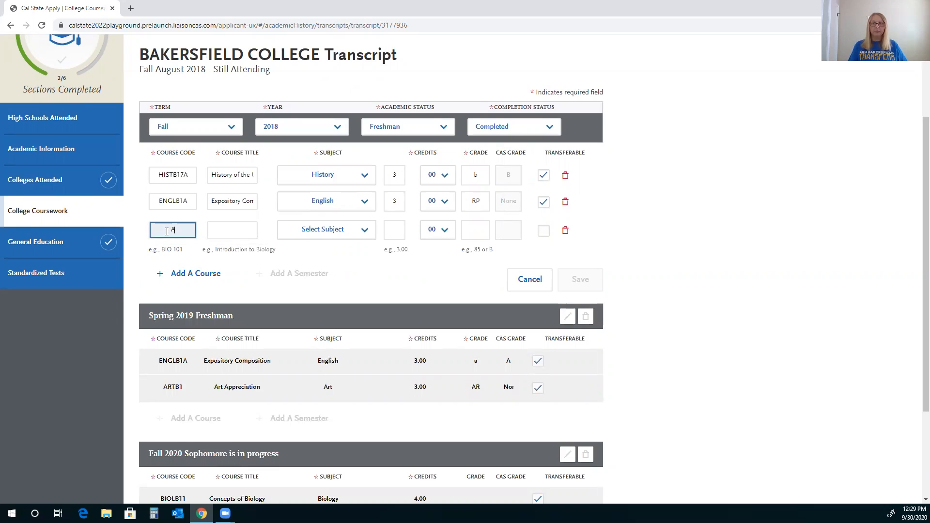
{"action": "type", "text": "R"}
{"action": "type", "text": " S"}
{"action": "type", "text": "panis"}
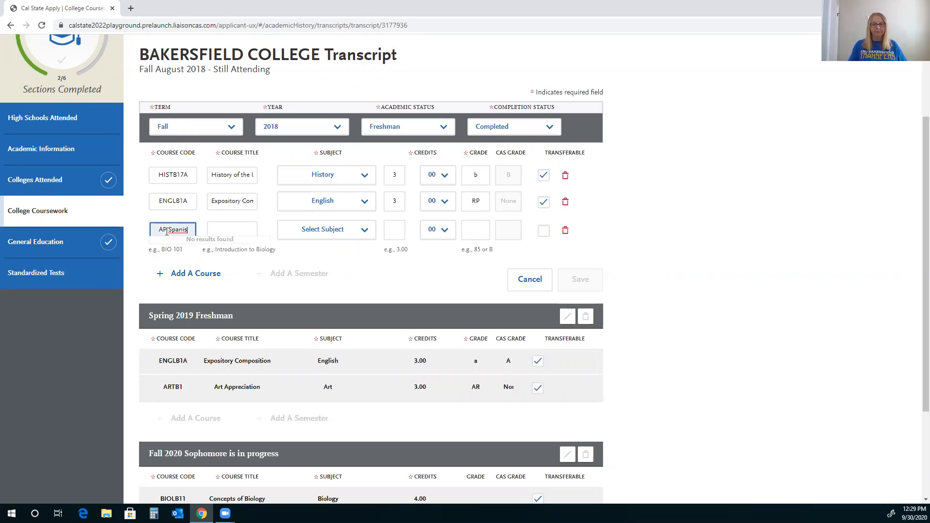
{"action": "type", "text": "h"}
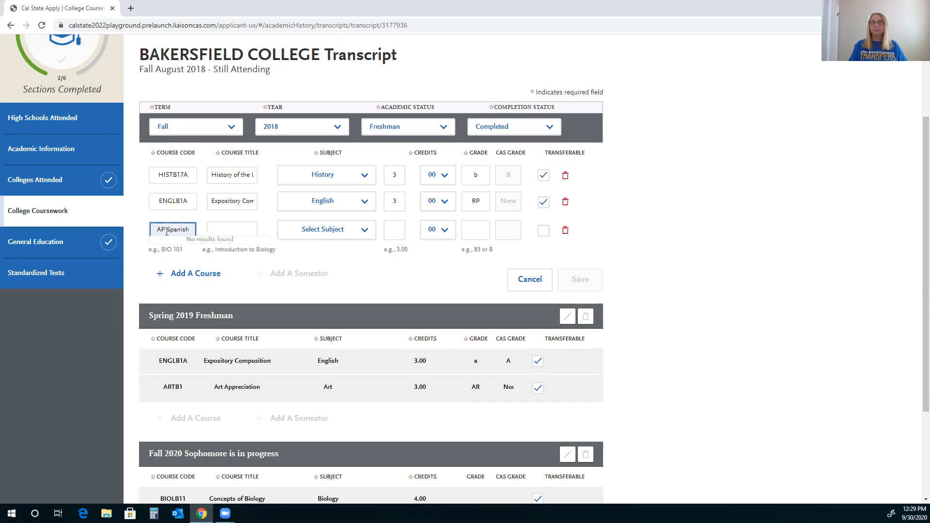
{"action": "key", "text": "Tab"}
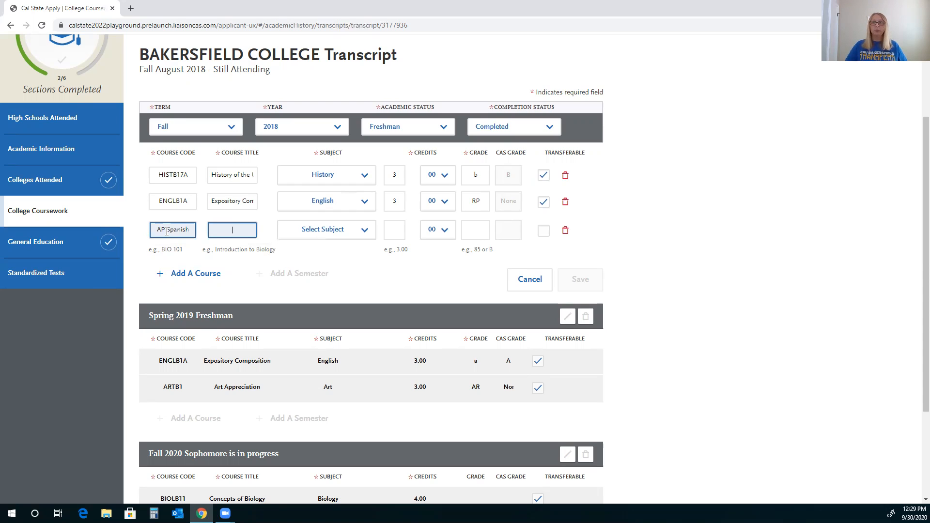
{"action": "type", "text": "Spanish"}
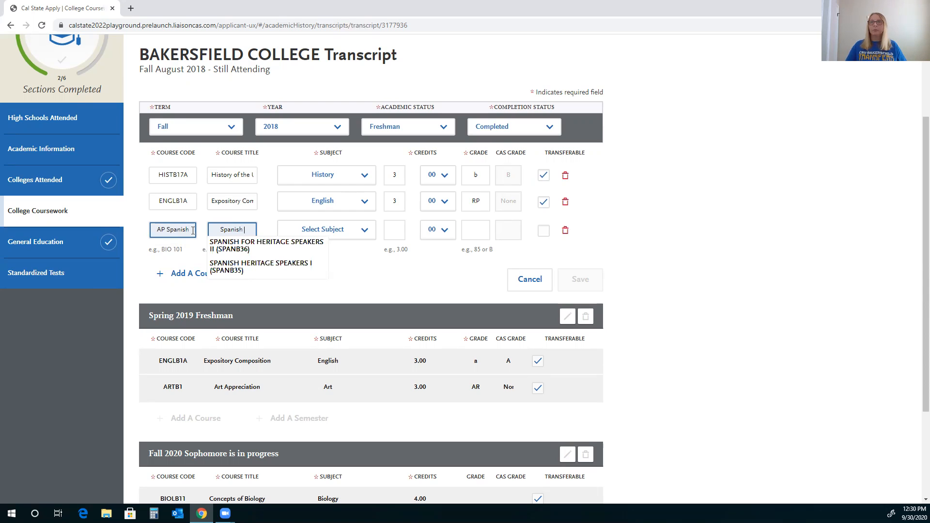
Set the subject of the AP Spanish course row to Test Credit - No Subject
{"action": "left_click", "coordinate": [356, 238]}
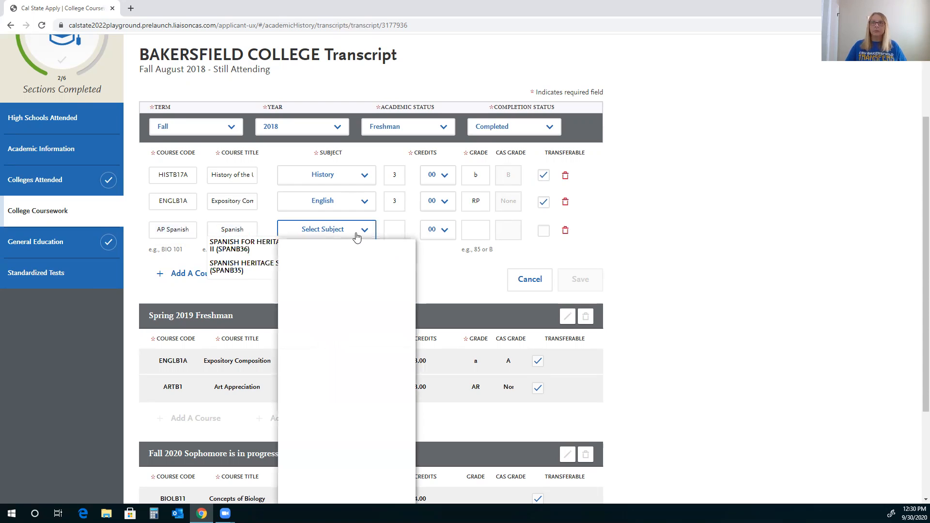
{"action": "left_click", "coordinate": [365, 234]}
{"action": "left_click", "coordinate": [366, 234]}
{"action": "scroll", "coordinate": [365, 374], "scroll_direction": "down", "scroll_amount": 10}
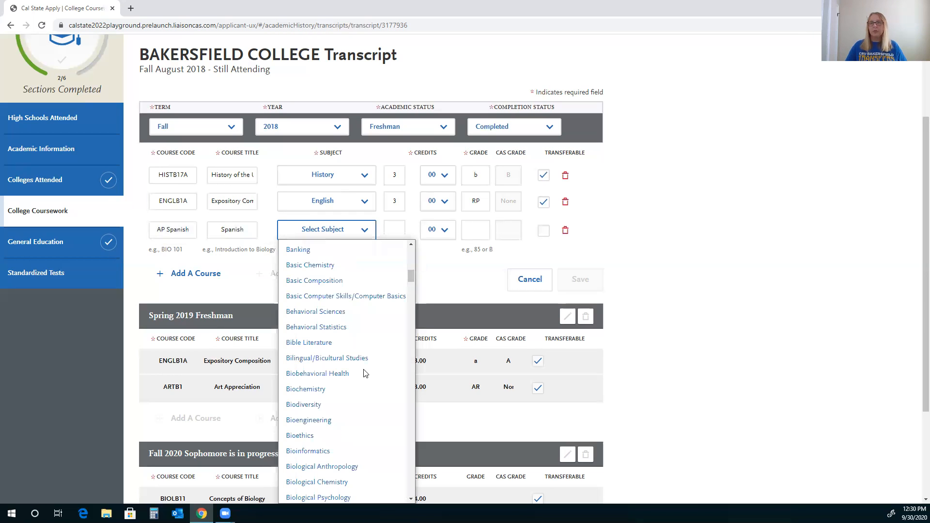
{"action": "scroll", "coordinate": [365, 373], "scroll_direction": "down", "scroll_amount": 5}
{"action": "scroll", "coordinate": [365, 373], "scroll_direction": "down", "scroll_amount": 5}
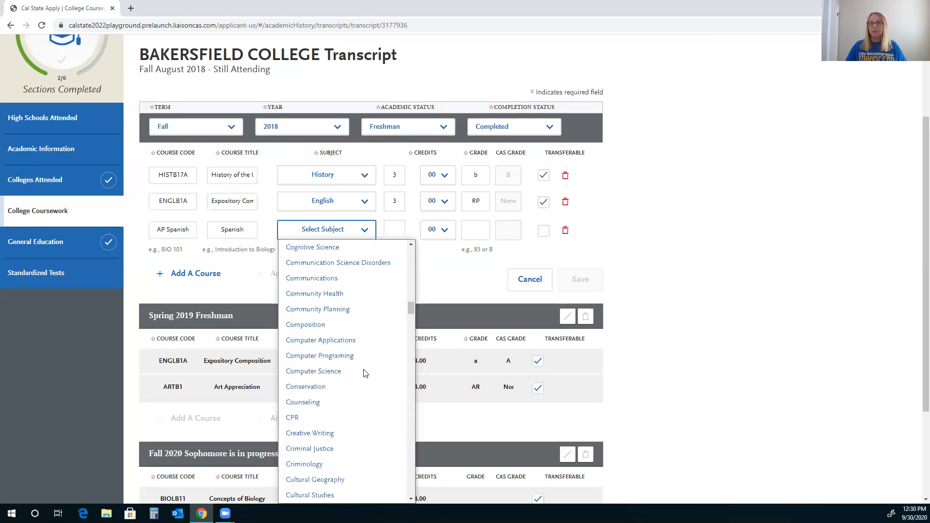
{"action": "scroll", "coordinate": [365, 374], "scroll_direction": "down", "scroll_amount": 5}
{"action": "scroll", "coordinate": [365, 374], "scroll_direction": "down", "scroll_amount": 5}
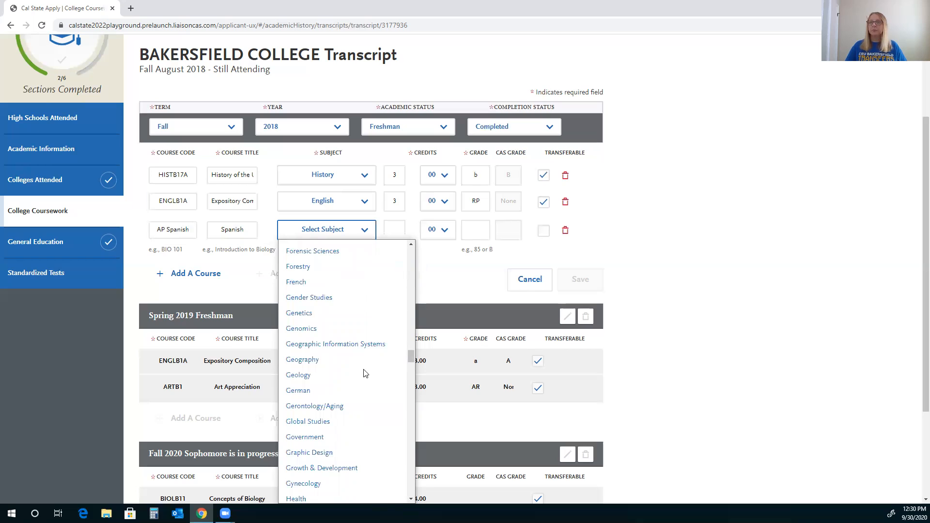
{"action": "scroll", "coordinate": [365, 374], "scroll_direction": "down", "scroll_amount": 20}
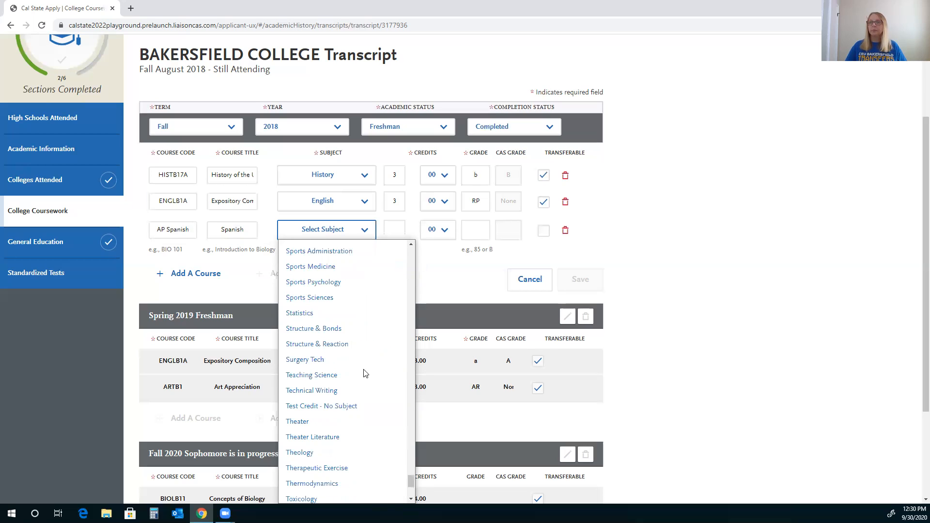
{"action": "left_click", "coordinate": [361, 407]}
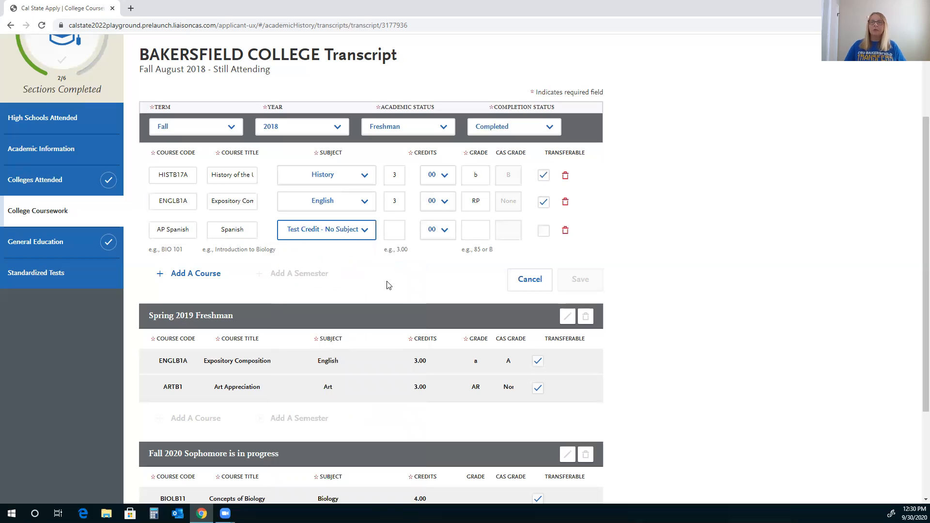
Give the AP Spanish row 9 credits and the grade CR, and save the Fall 2018 term
{"action": "left_click", "coordinate": [392, 235]}
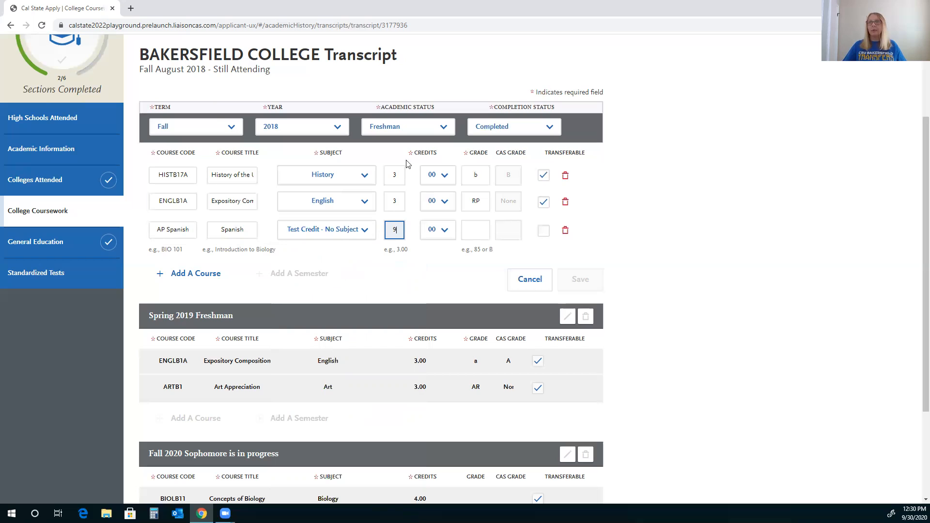
{"action": "left_click", "coordinate": [476, 227]}
{"action": "left_click", "coordinate": [476, 228]}
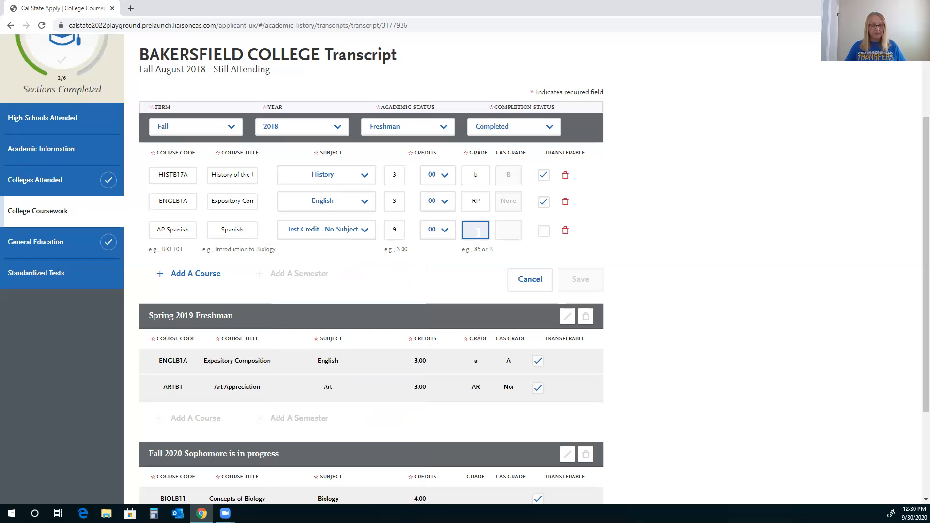
{"action": "type", "text": "CR"}
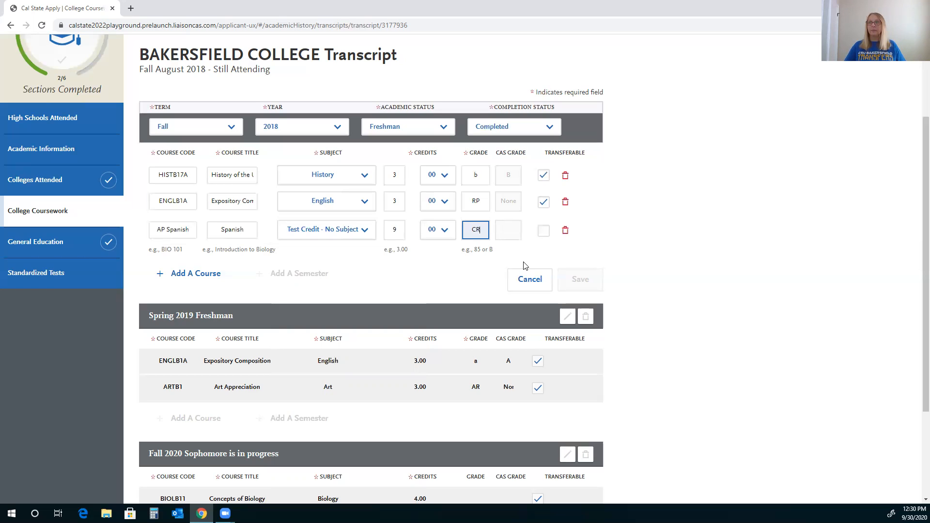
{"action": "key", "text": "Tab"}
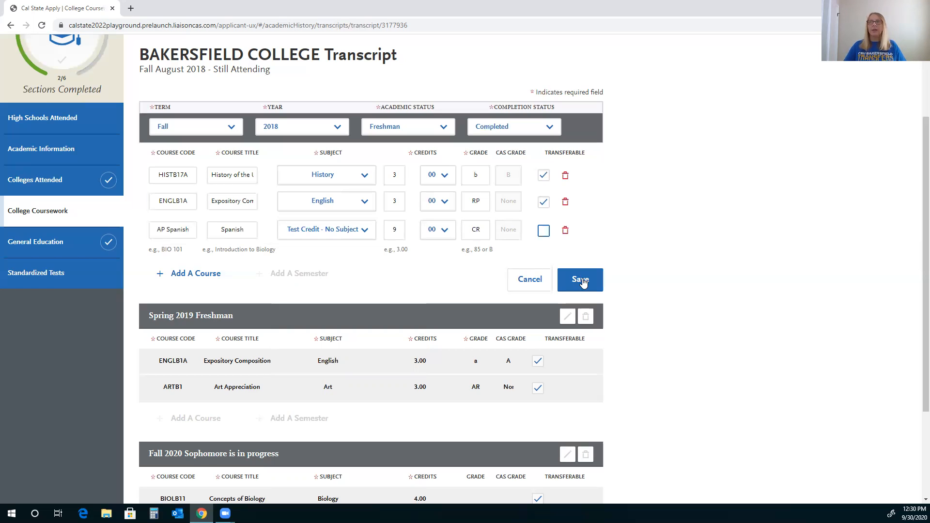
{"action": "left_click", "coordinate": [580, 280]}
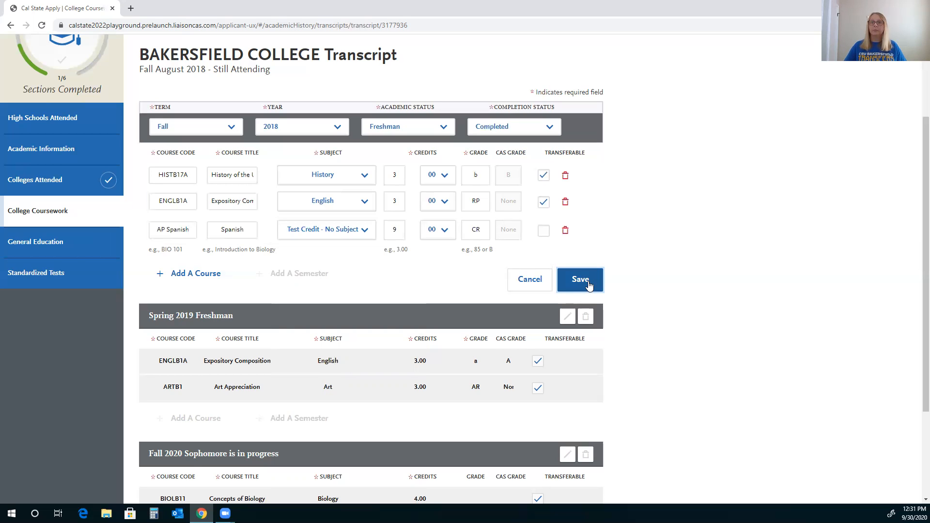
{"action": "left_click", "coordinate": [589, 284]}
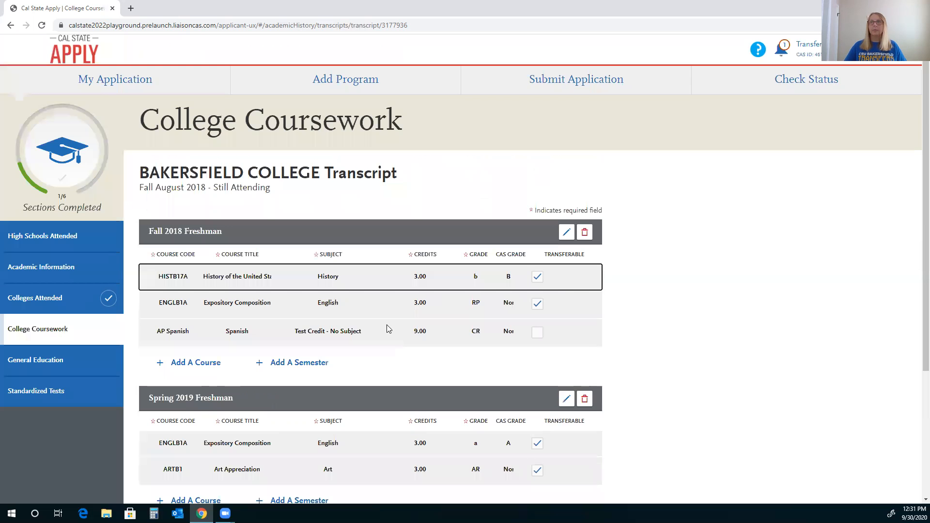
View the Bakersfield Psychology program on the Submit Application page and open the account's Extended Profile
{"action": "left_click", "coordinate": [110, 87]}
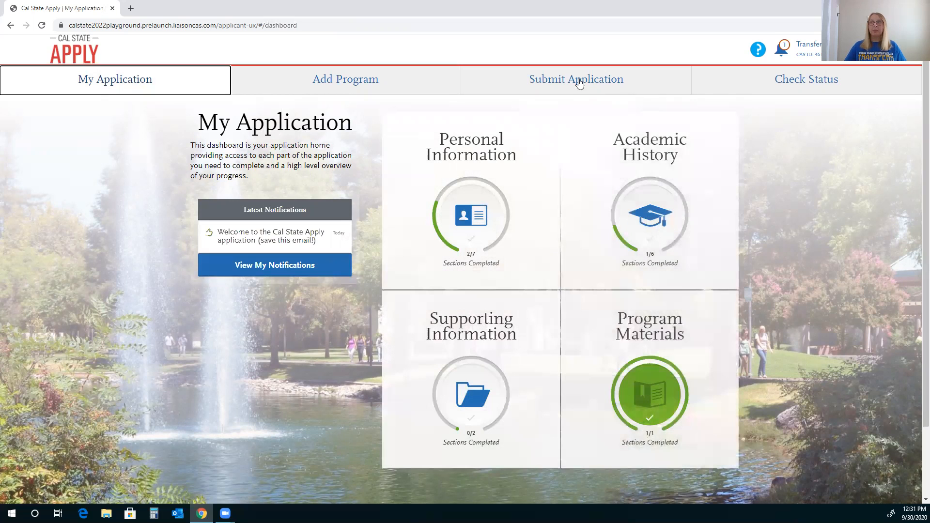
{"action": "left_click", "coordinate": [618, 84]}
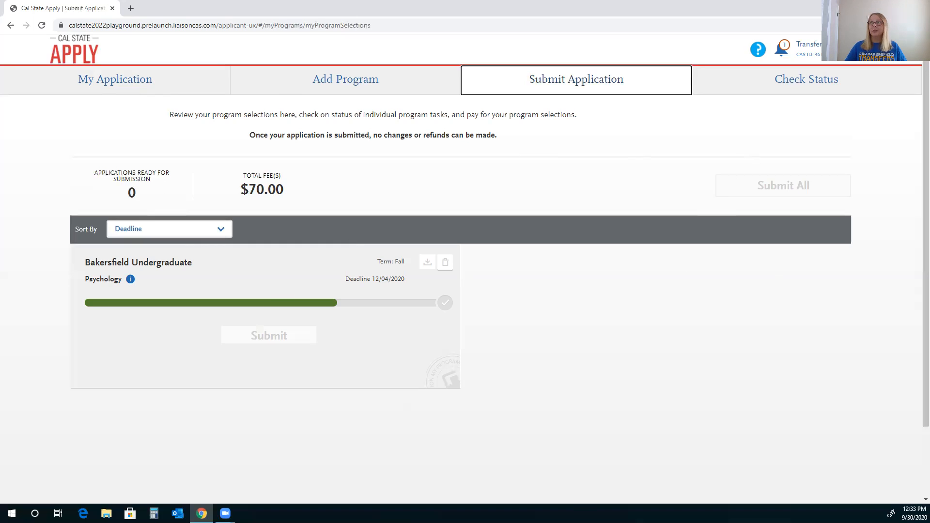
{"action": "left_click", "coordinate": [808, 45]}
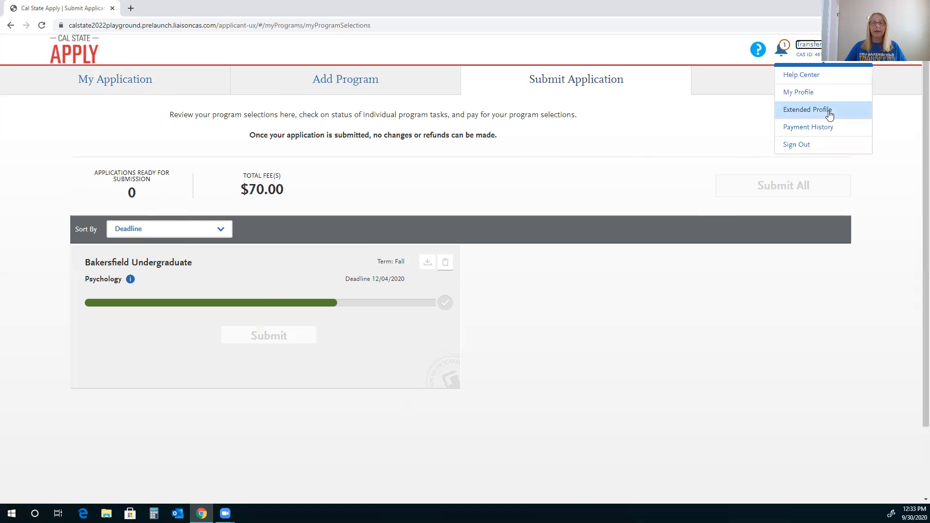
{"action": "left_click", "coordinate": [807, 110]}
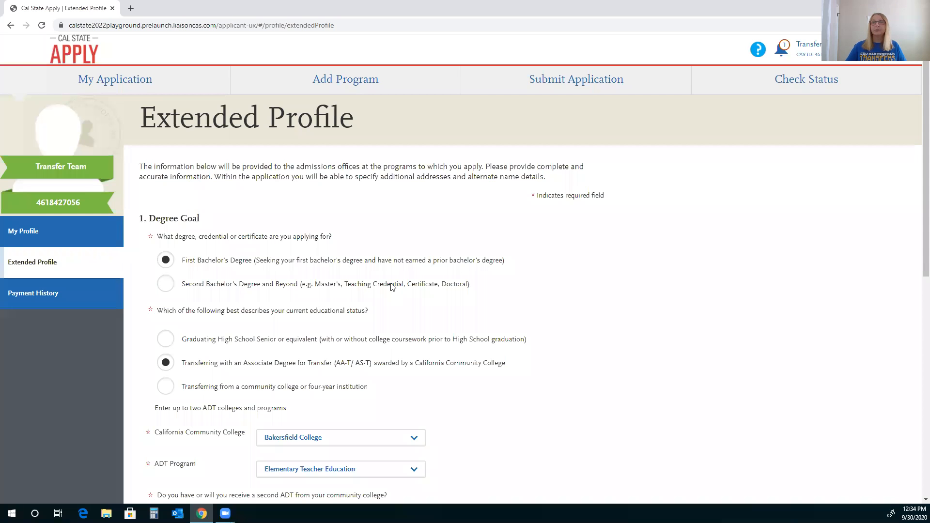
Change the educational status to transferring from a community college or four-year institution with at least 60 semester credits, and save the profile changes
{"action": "scroll", "coordinate": [392, 287], "scroll_direction": "down", "scroll_amount": 3}
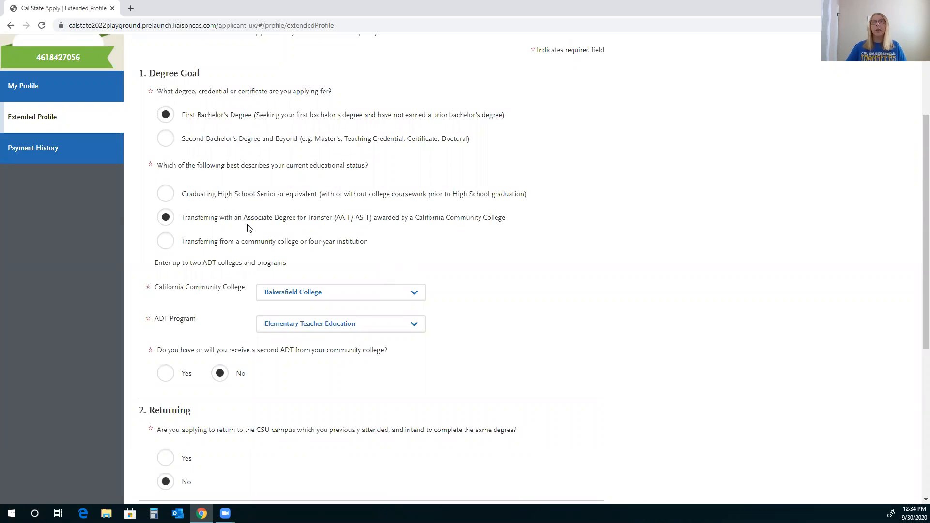
{"action": "left_click", "coordinate": [165, 244]}
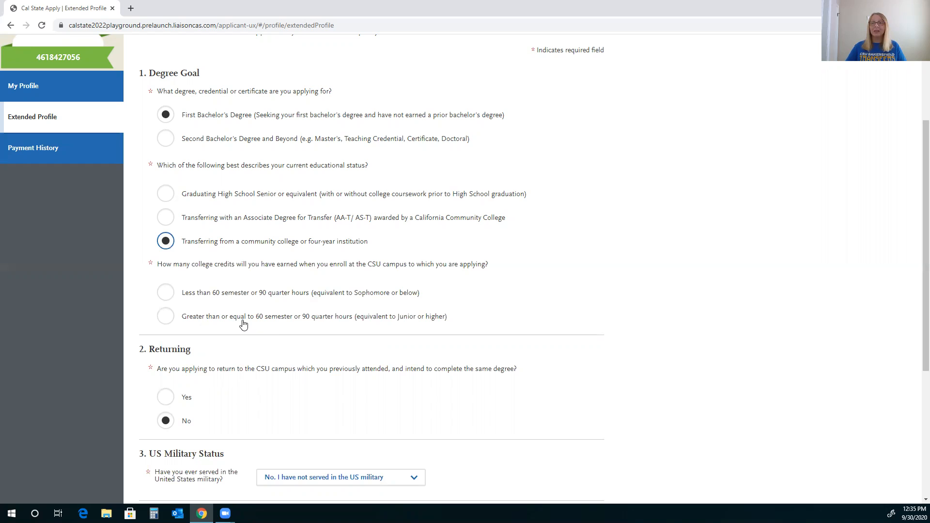
{"action": "left_click", "coordinate": [165, 317]}
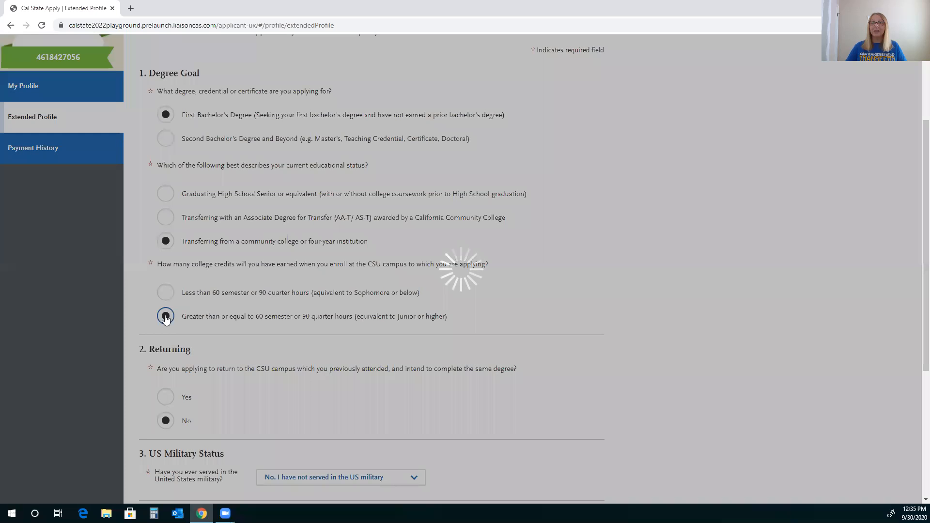
{"action": "scroll", "coordinate": [242, 332], "scroll_direction": "down", "scroll_amount": 5}
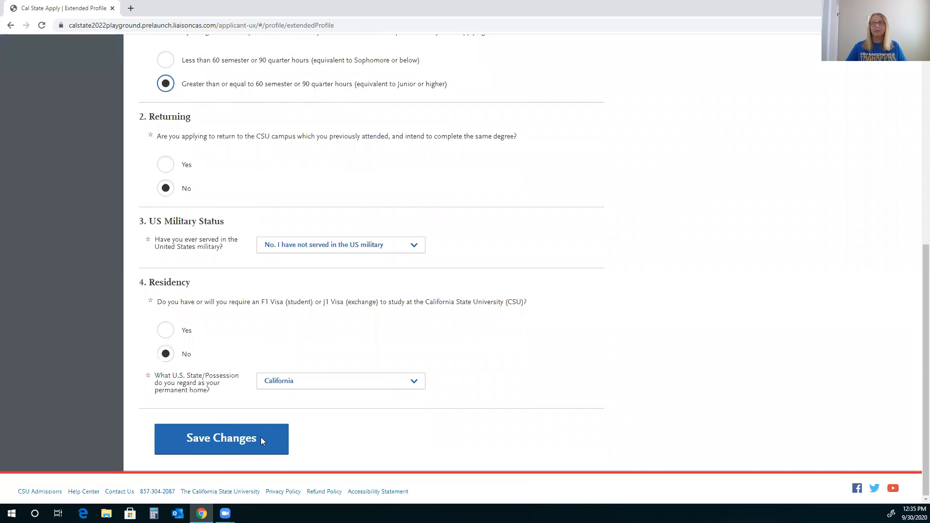
{"action": "left_click", "coordinate": [217, 442]}
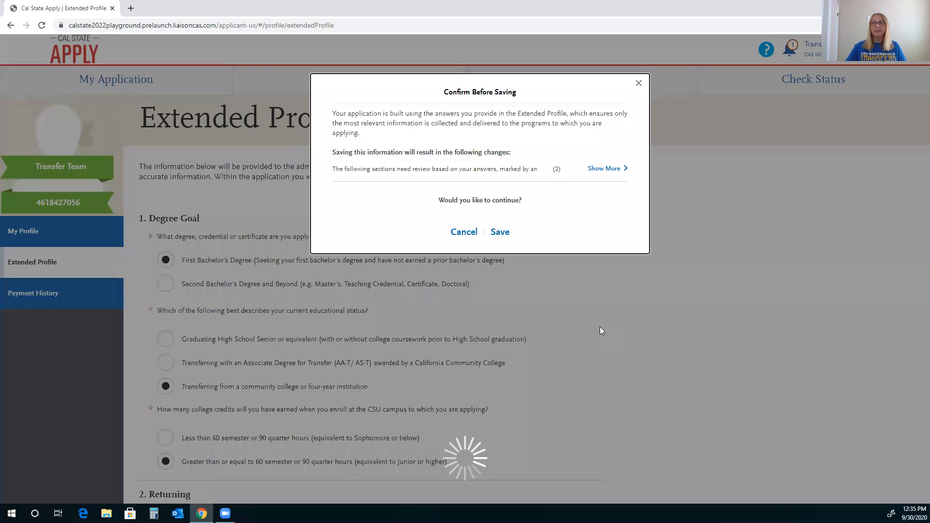
{"action": "left_click", "coordinate": [501, 233]}
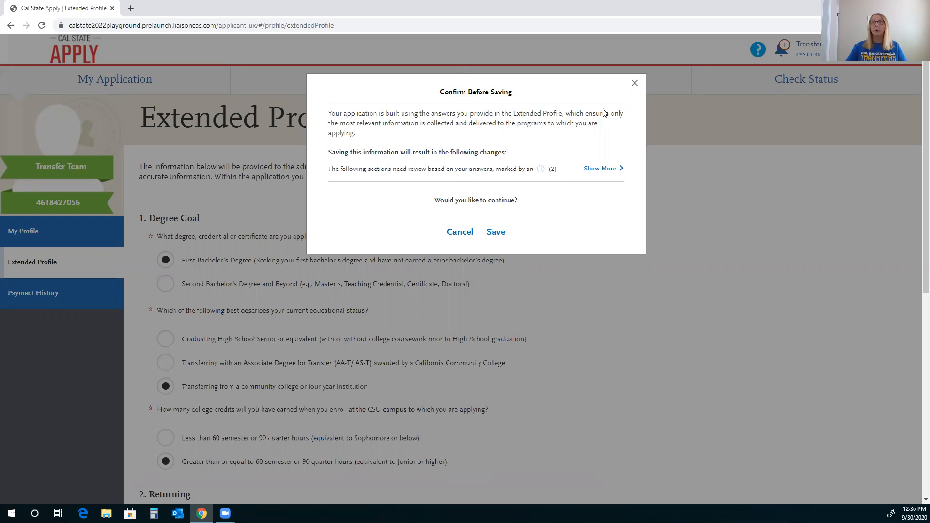
Return to the application dashboard and open the Educational Opportunity Program (EOP) section under Supporting Information
{"action": "left_click", "coordinate": [128, 78]}
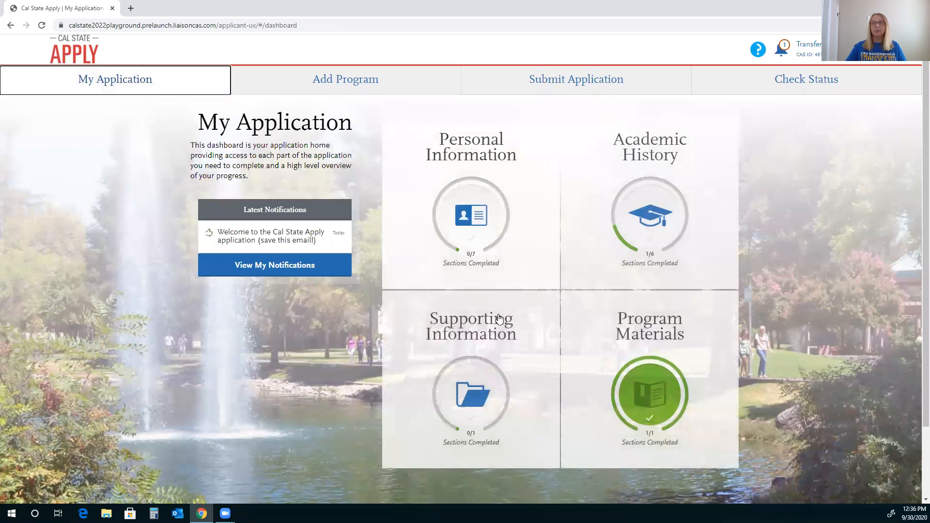
{"action": "left_click", "coordinate": [499, 318]}
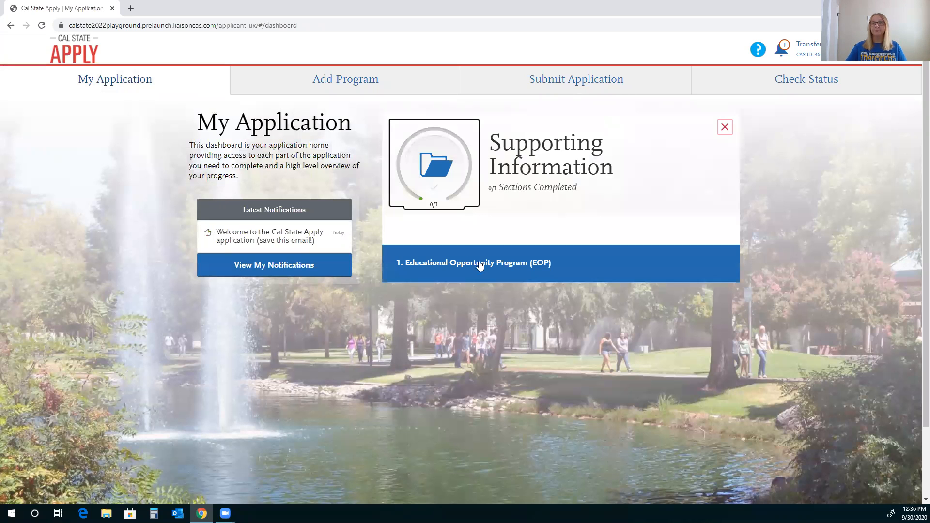
{"action": "left_click", "coordinate": [480, 266]}
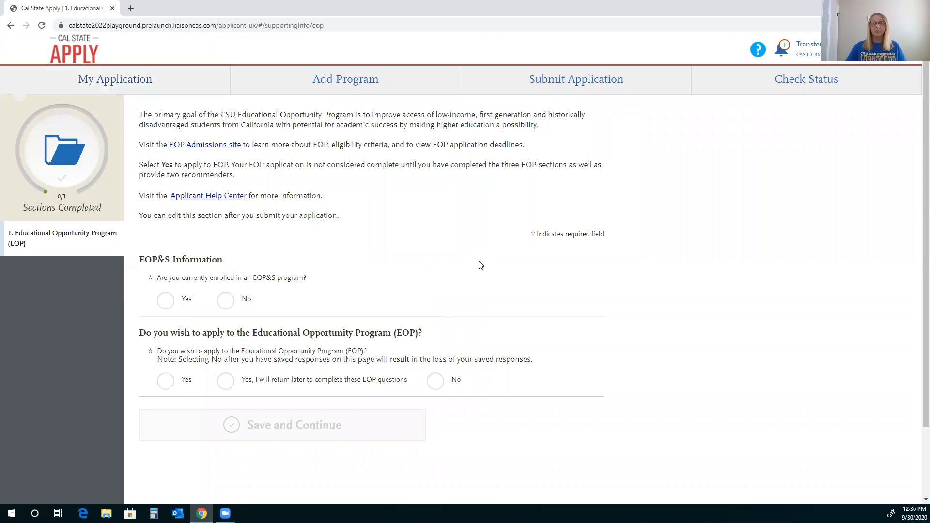
Answer Yes to current EOP&S enrollment with Bakersfield College as the campus, and Yes to applying to EOP
{"action": "scroll", "coordinate": [481, 265], "scroll_direction": "down", "scroll_amount": 1}
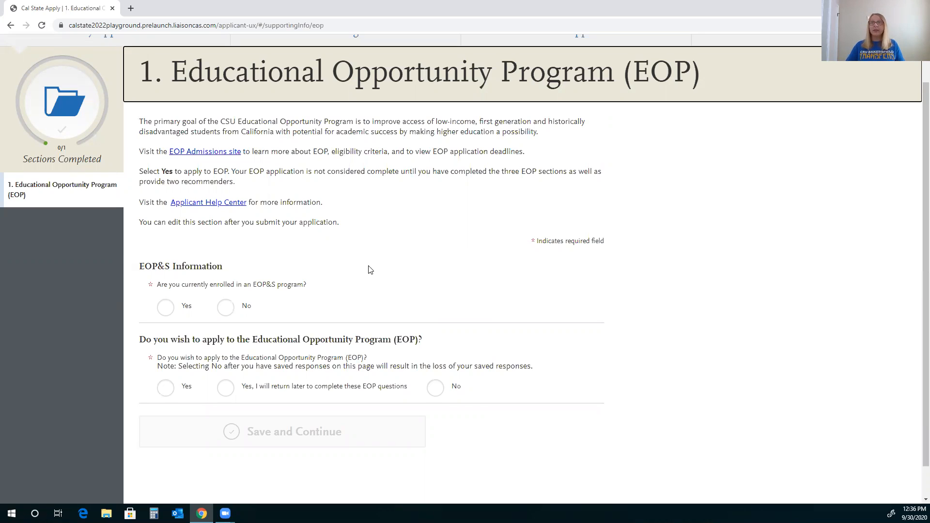
{"action": "left_click", "coordinate": [166, 307]}
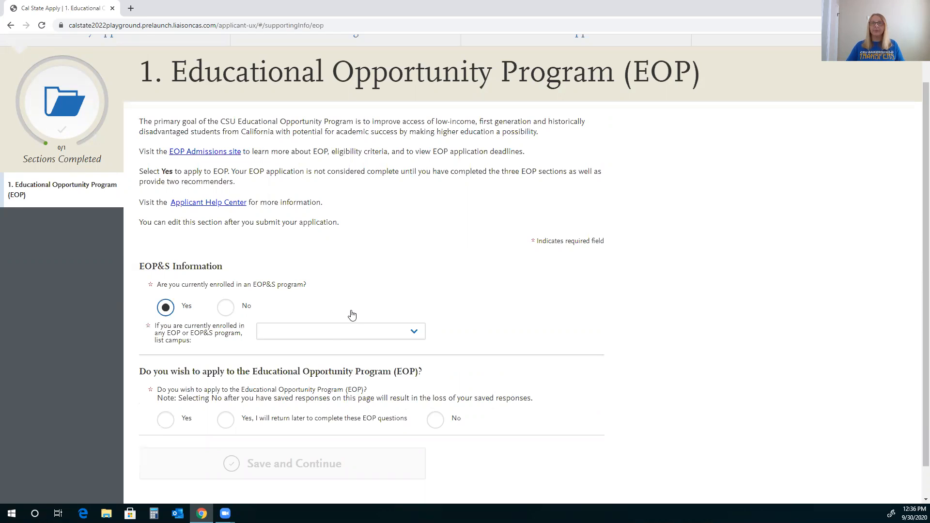
{"action": "scroll", "coordinate": [352, 315], "scroll_direction": "down", "scroll_amount": 1}
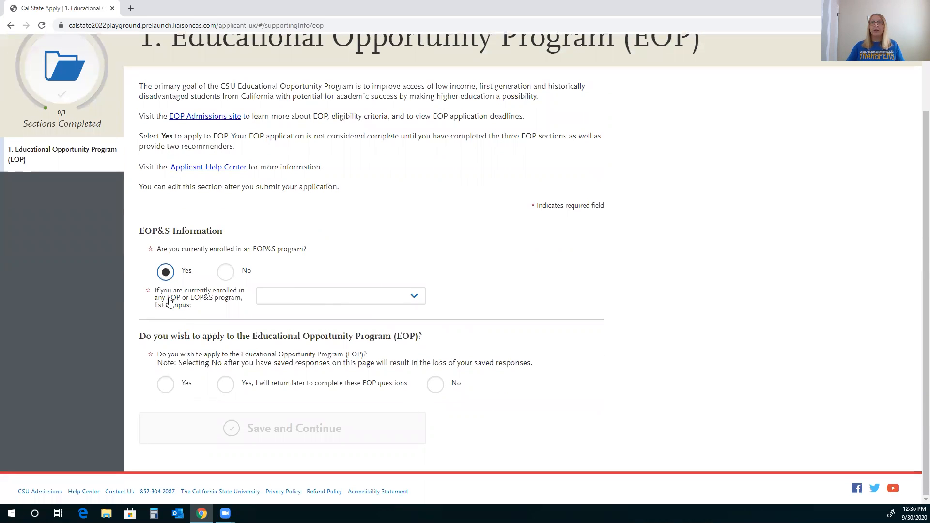
{"action": "left_click", "coordinate": [317, 304]}
{"action": "left_click", "coordinate": [302, 66]}
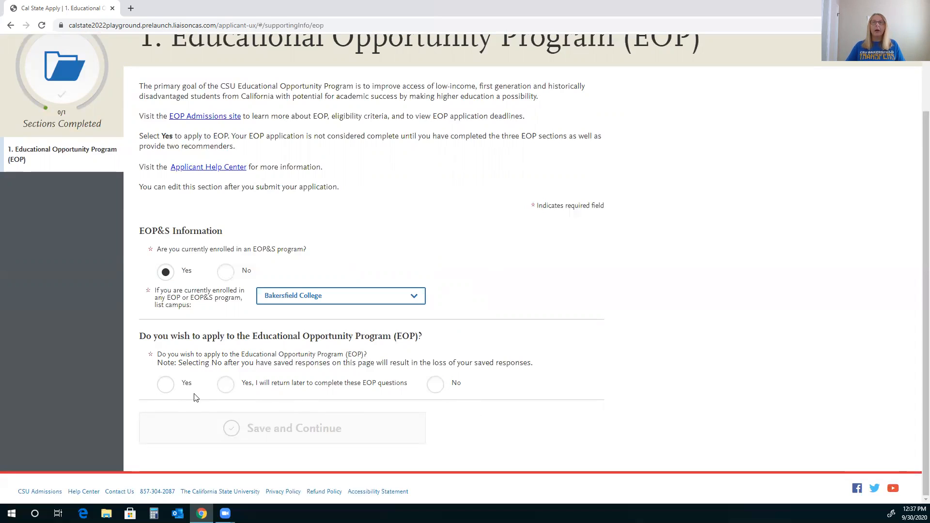
{"action": "left_click", "coordinate": [164, 388]}
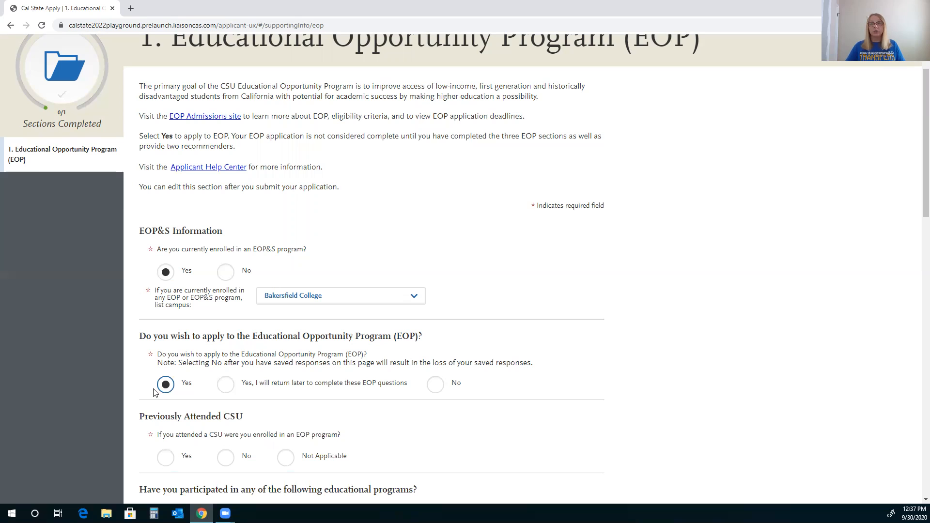
Review the additional EOP questions on educational programs and family information plus the Important Reminder, and go to the Submit Application page
{"action": "scroll", "coordinate": [231, 391], "scroll_direction": "down", "scroll_amount": 1}
{"action": "scroll", "coordinate": [230, 391], "scroll_direction": "down", "scroll_amount": 6}
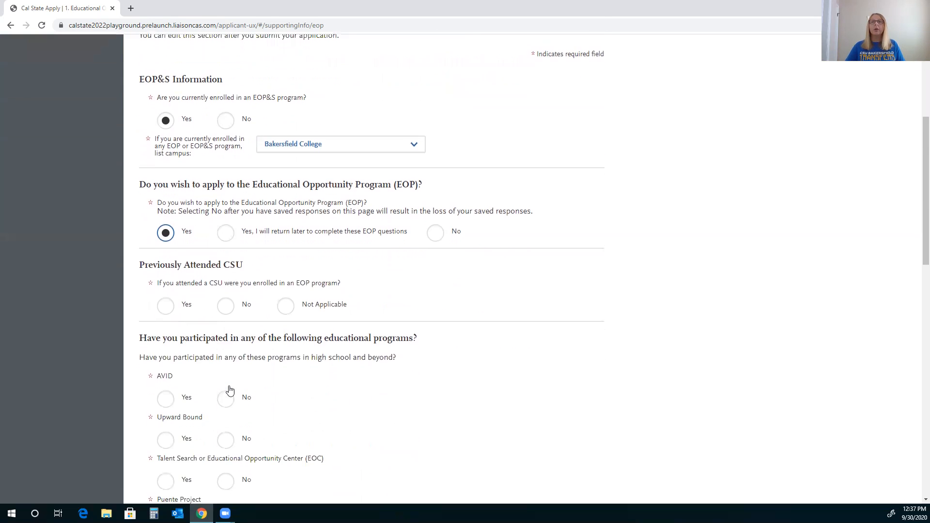
{"action": "scroll", "coordinate": [231, 391], "scroll_direction": "down", "scroll_amount": 4}
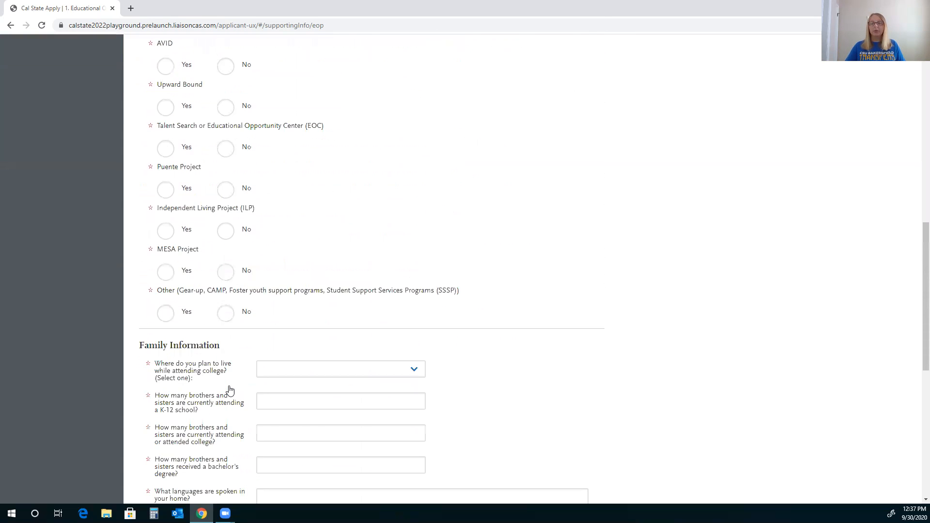
{"action": "scroll", "coordinate": [231, 391], "scroll_direction": "down", "scroll_amount": 4}
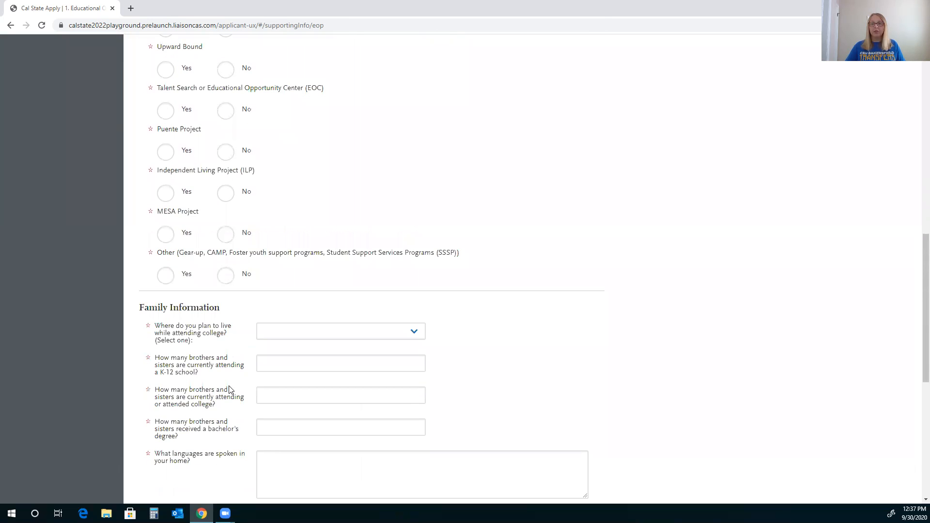
{"action": "scroll", "coordinate": [231, 391], "scroll_direction": "down", "scroll_amount": 3}
{"action": "scroll", "coordinate": [230, 391], "scroll_direction": "down", "scroll_amount": 2}
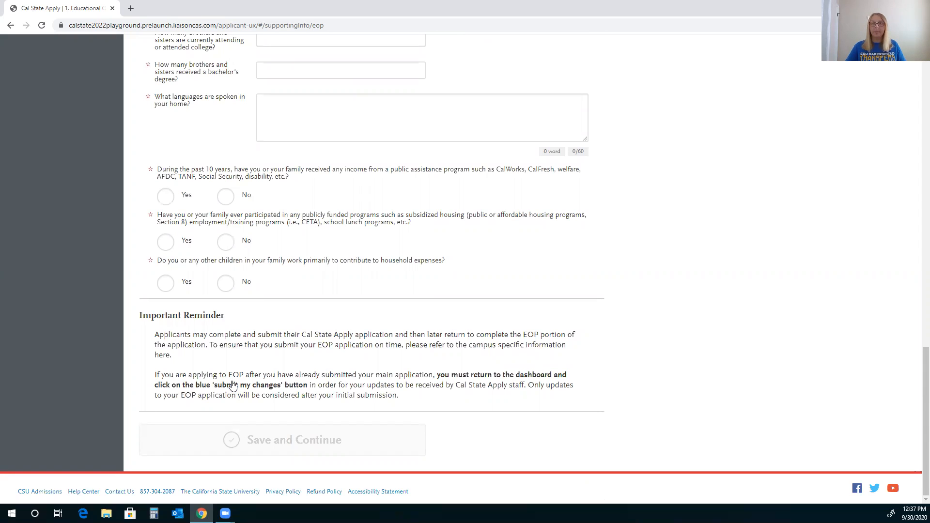
{"action": "scroll", "coordinate": [233, 385], "scroll_direction": "up", "scroll_amount": 2}
{"action": "scroll", "coordinate": [233, 385], "scroll_direction": "up", "scroll_amount": 15}
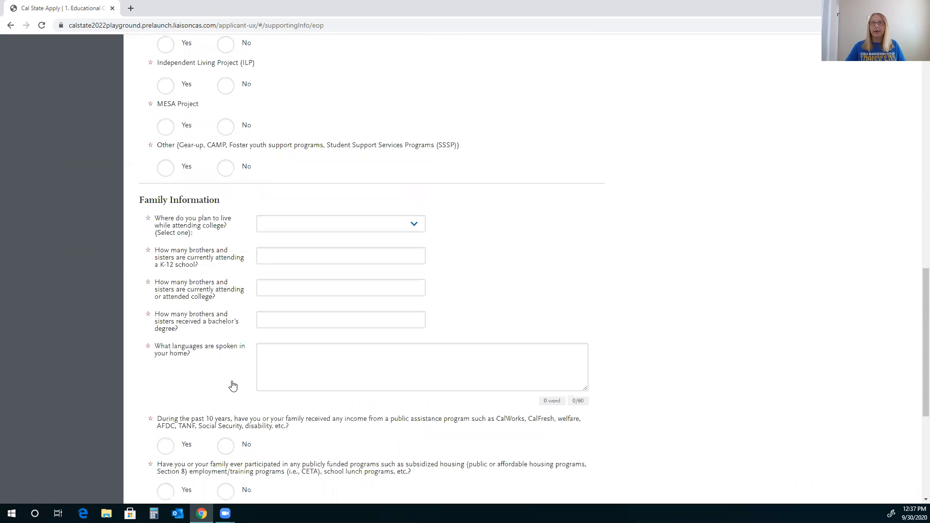
{"action": "scroll", "coordinate": [233, 385], "scroll_direction": "up", "scroll_amount": 1}
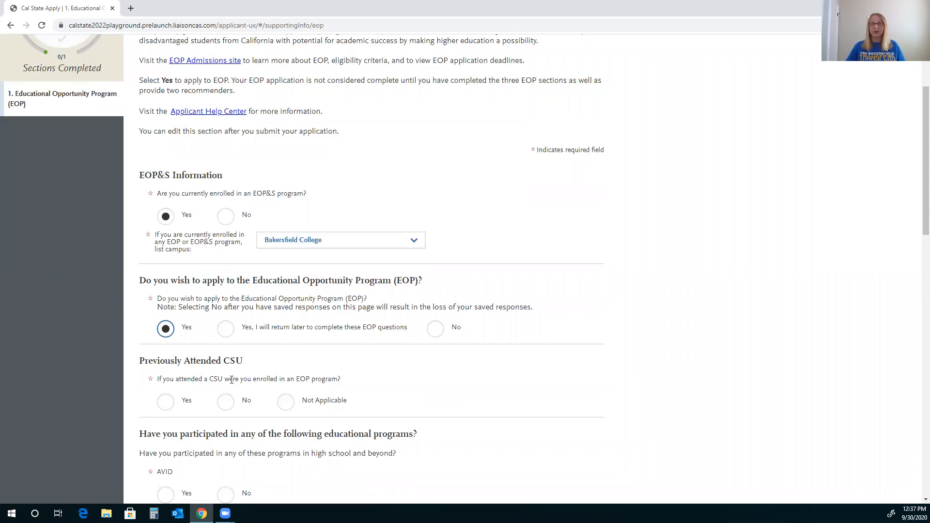
{"action": "scroll", "coordinate": [233, 377], "scroll_direction": "up", "scroll_amount": 3}
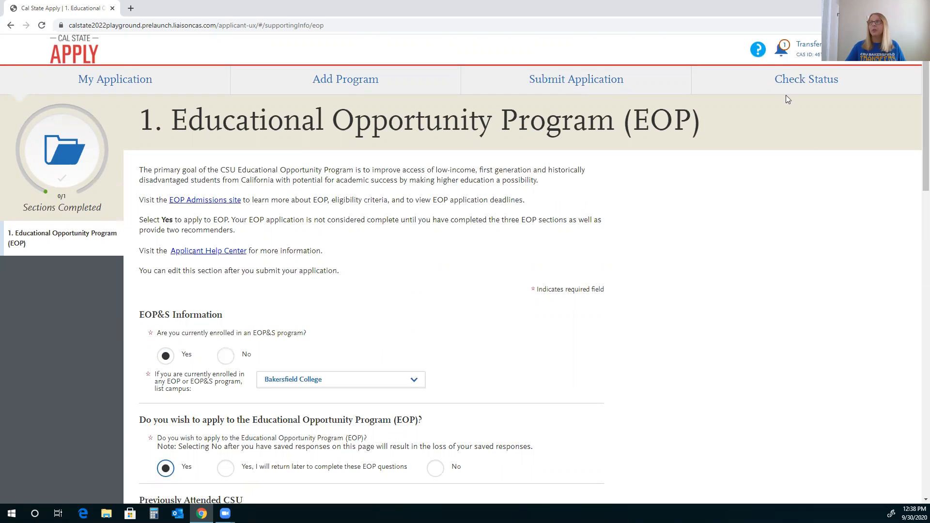
{"action": "left_click", "coordinate": [579, 83]}
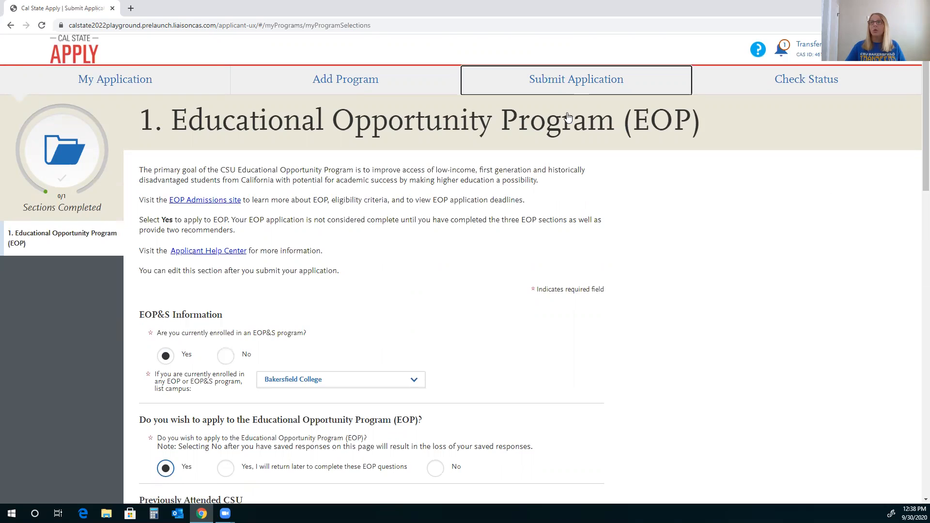